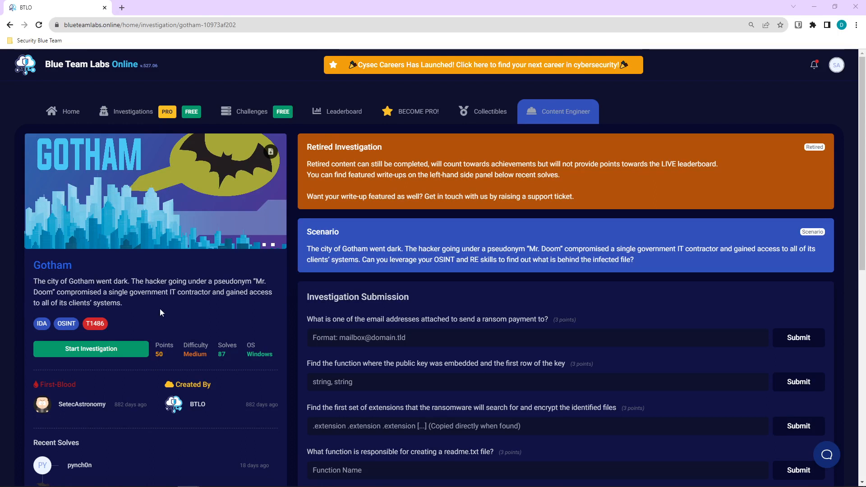
Launch the Gotham investigation lab machine and return to the investigation's question page.
click(129, 355)
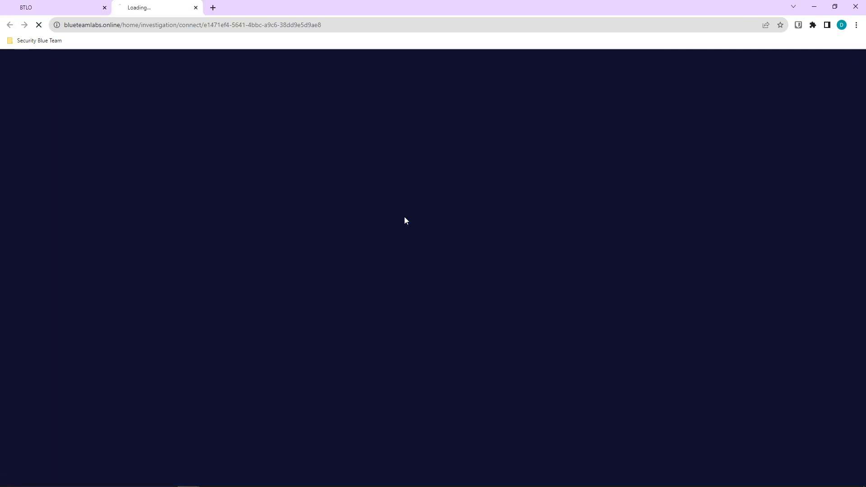
click(74, 4)
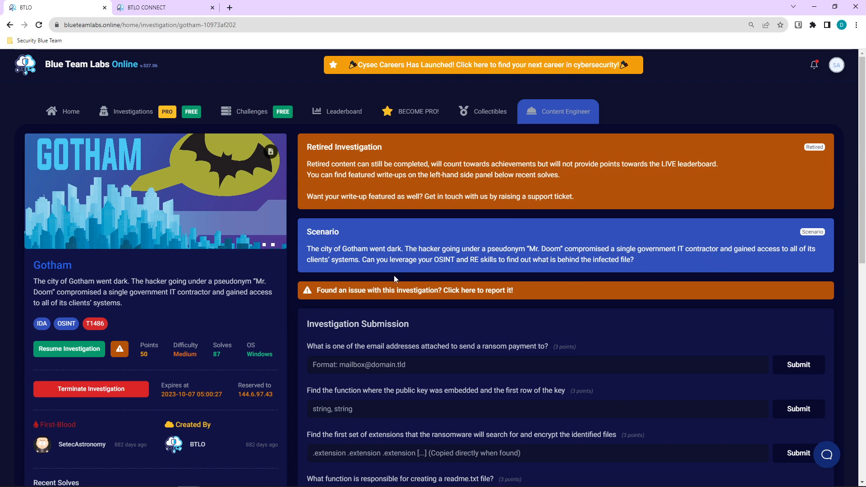
scroll(450, 257, down, 1)
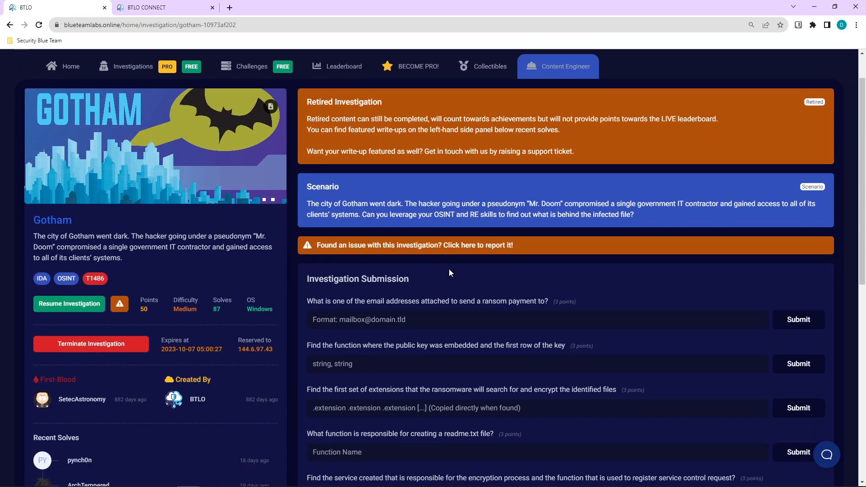
scroll(449, 270, down, 3)
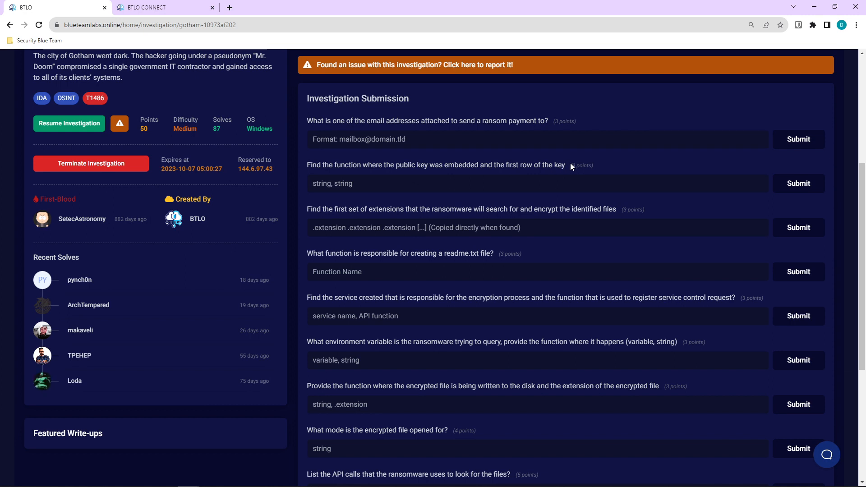
scroll(567, 161, down, 1)
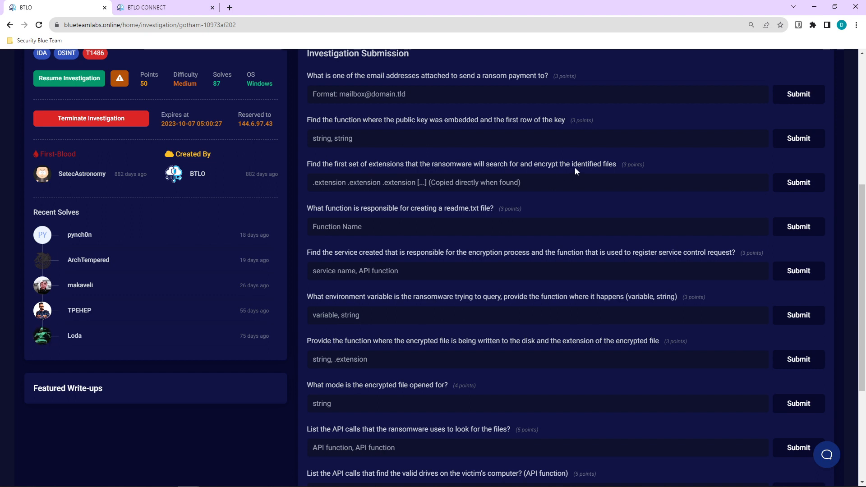
scroll(574, 167, down, 1)
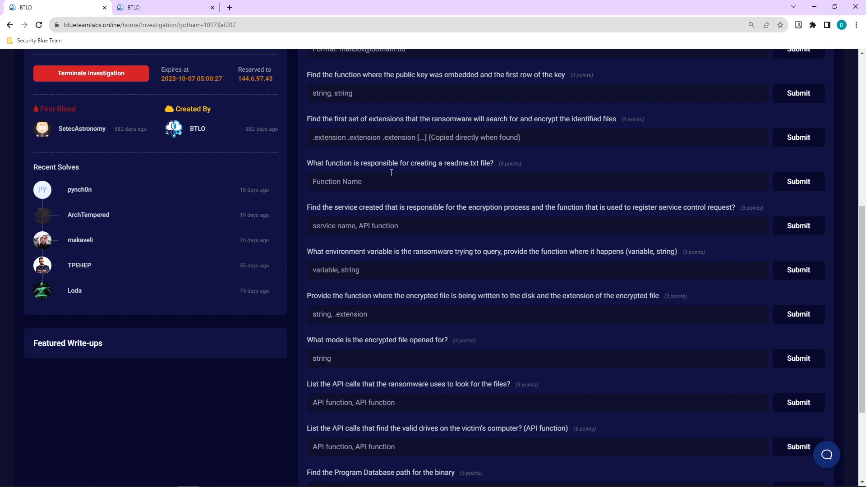
click(213, 478)
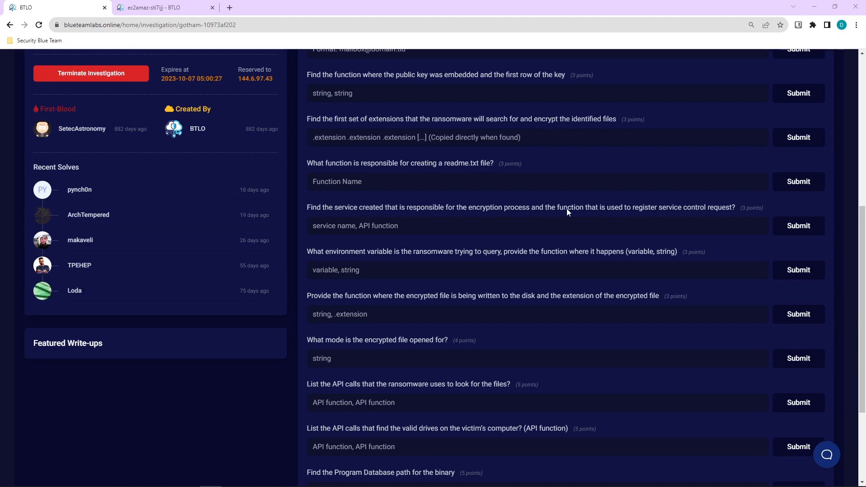
Read through the encryption-service, file-search and valid-drive API-call questions.
drag(334, 210, 486, 208)
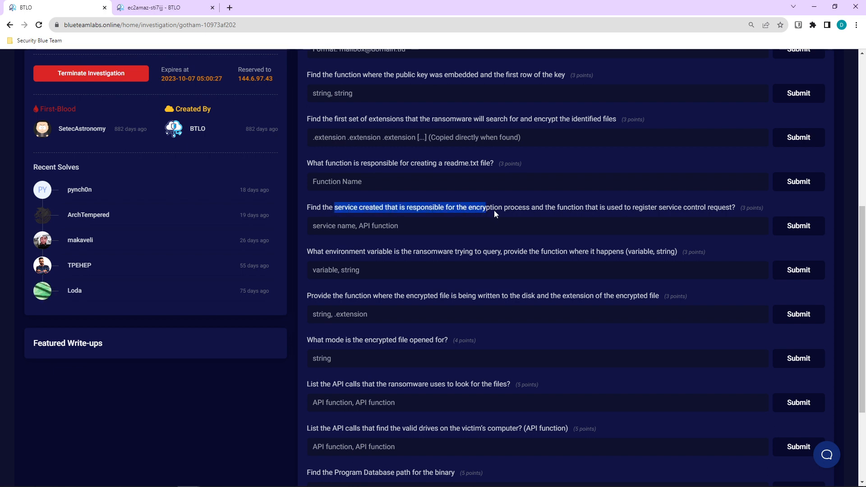
scroll(523, 213, down, 1)
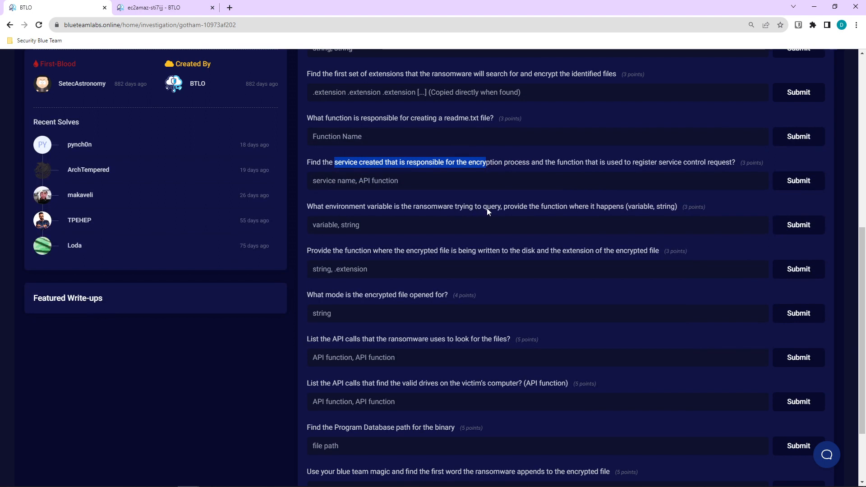
scroll(486, 209, down, 1)
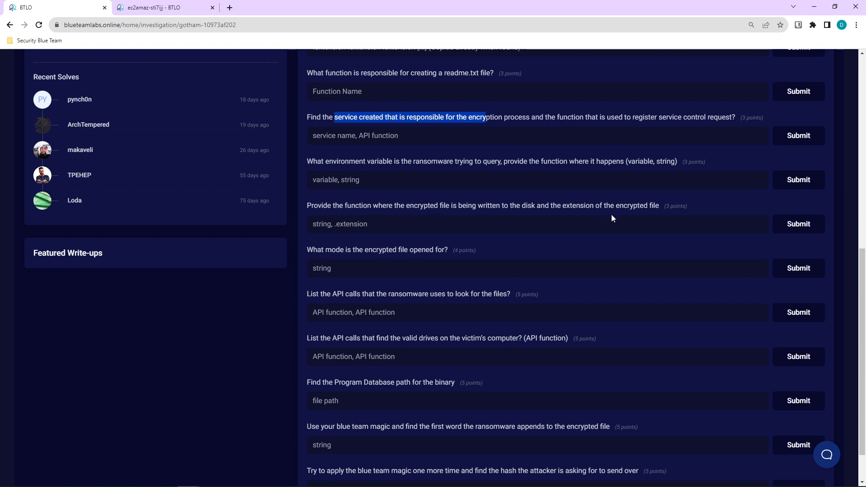
scroll(586, 212, down, 1)
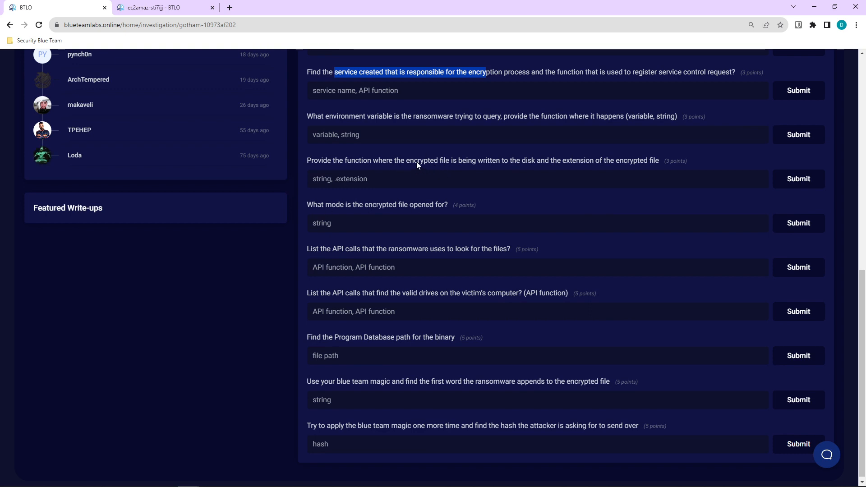
scroll(415, 162, down, 1)
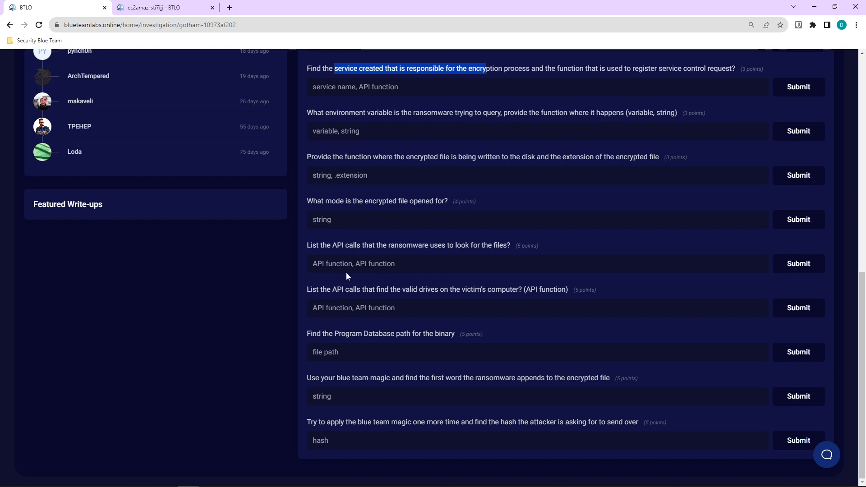
click(338, 260)
click(321, 309)
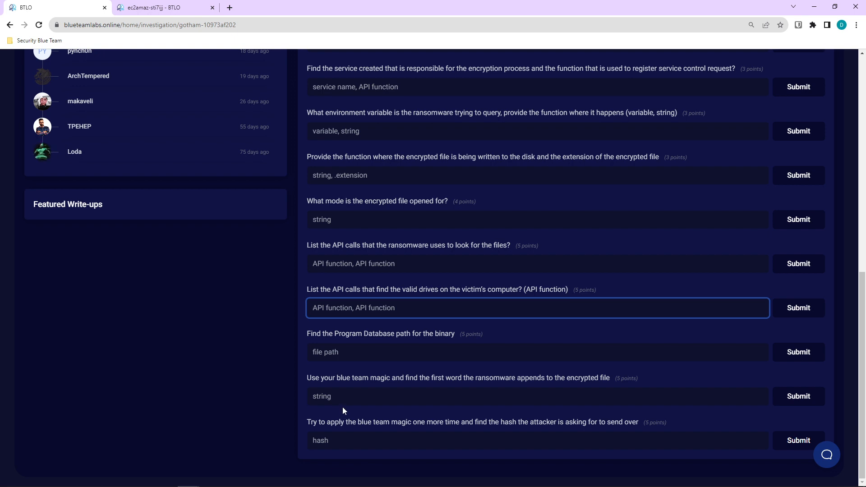
Review the final hash question, then go to the lab machine's tab showing the lock screen.
key(alt+Tab)
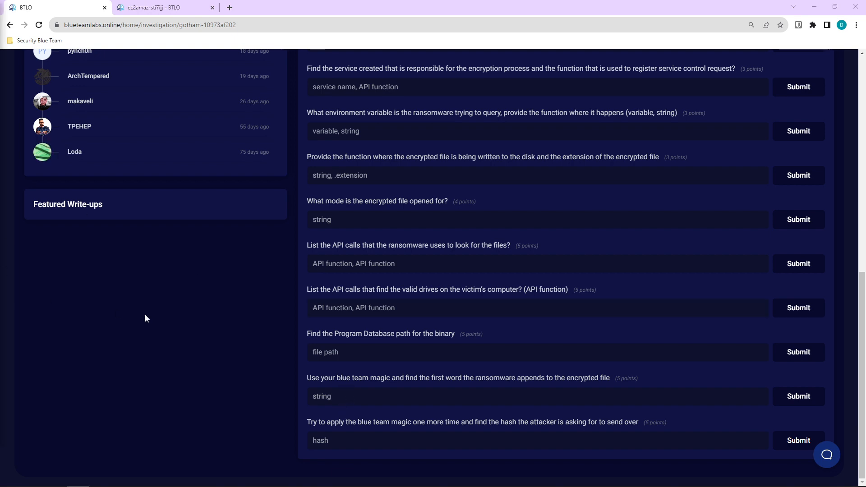
key(alt+Tab)
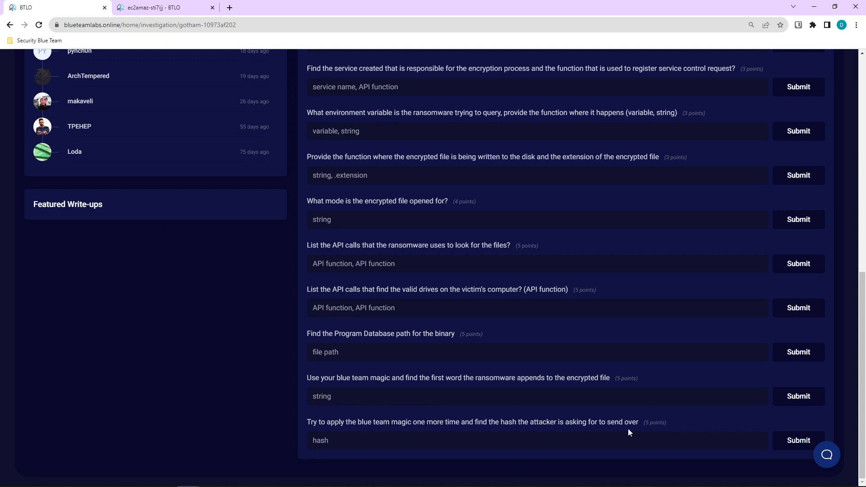
drag(637, 429, 669, 426)
drag(309, 429, 302, 420)
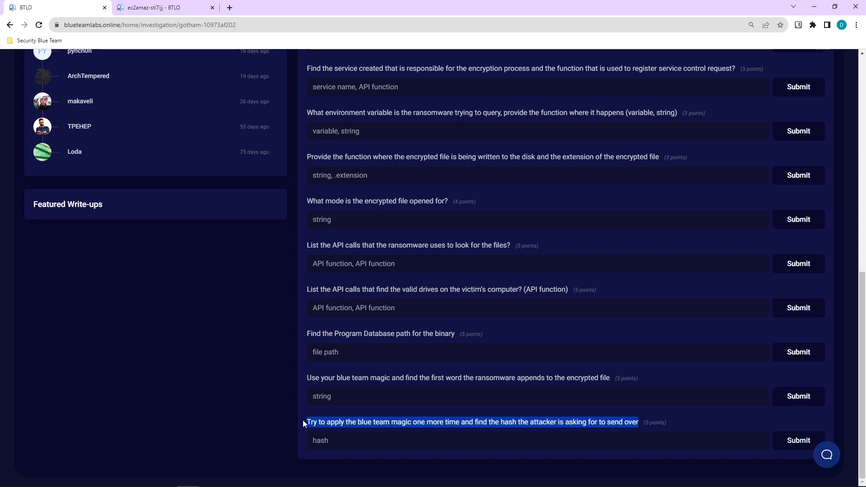
click(403, 425)
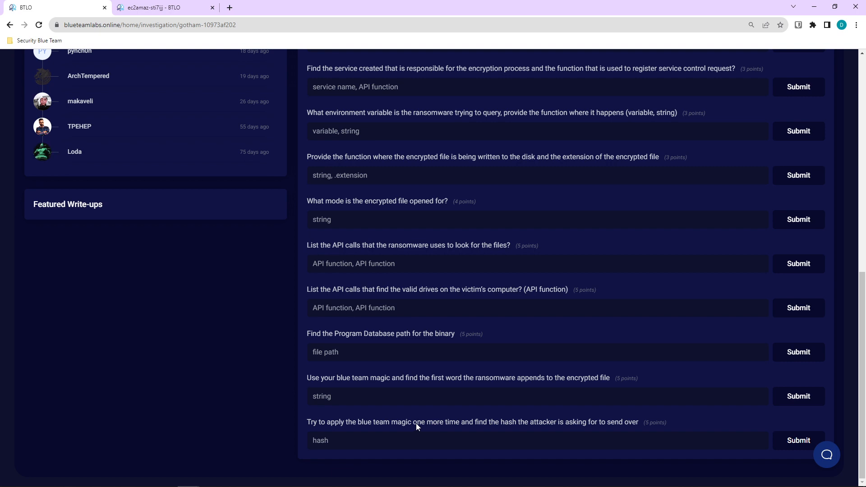
scroll(417, 423, up, 7)
scroll(420, 427, up, 3)
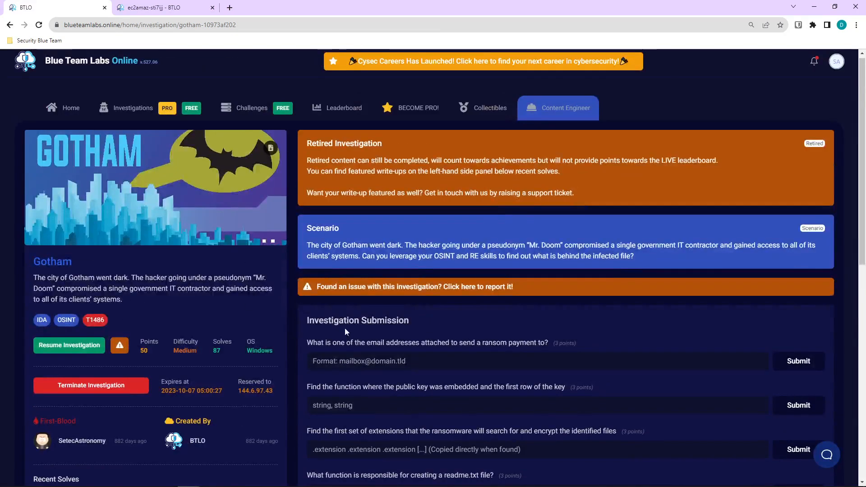
click(172, 8)
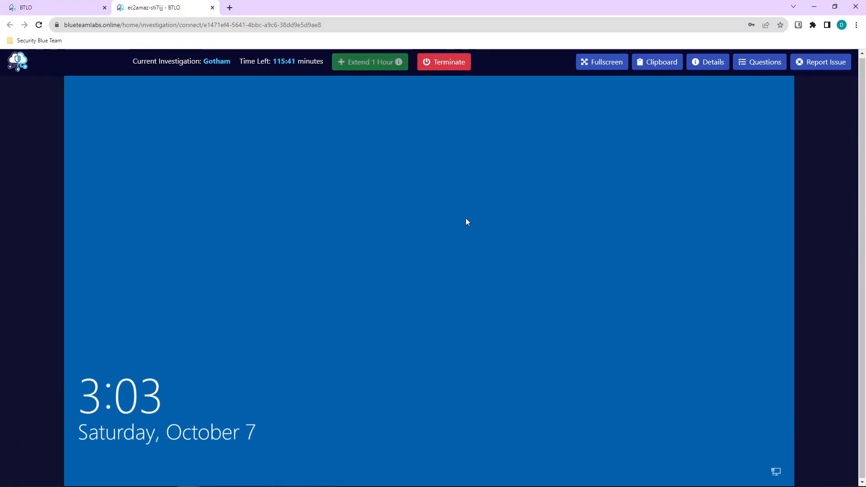
Sign in to the Windows lab VM with the lab credentials and launch IDA Freeware.
click(461, 298)
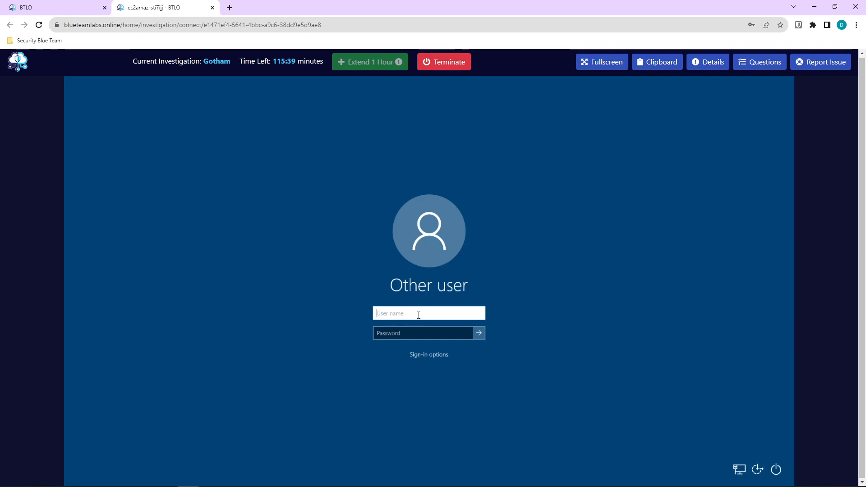
text(btlo)
key(Return)
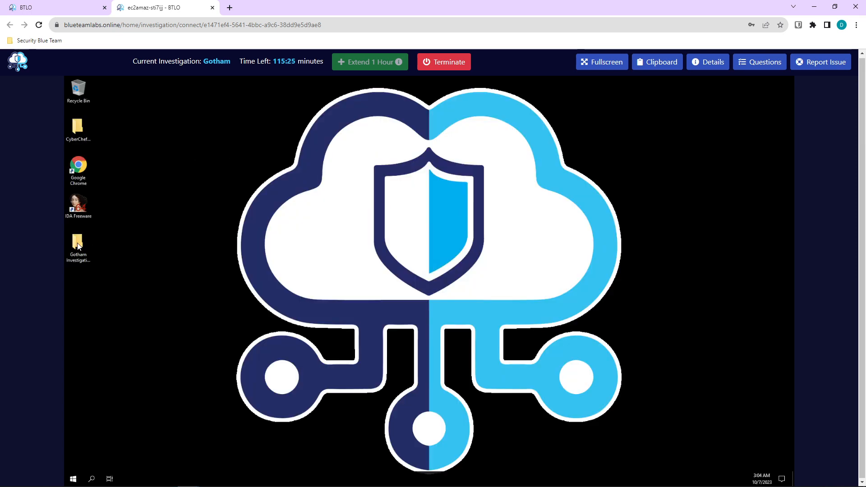
double_click(83, 212)
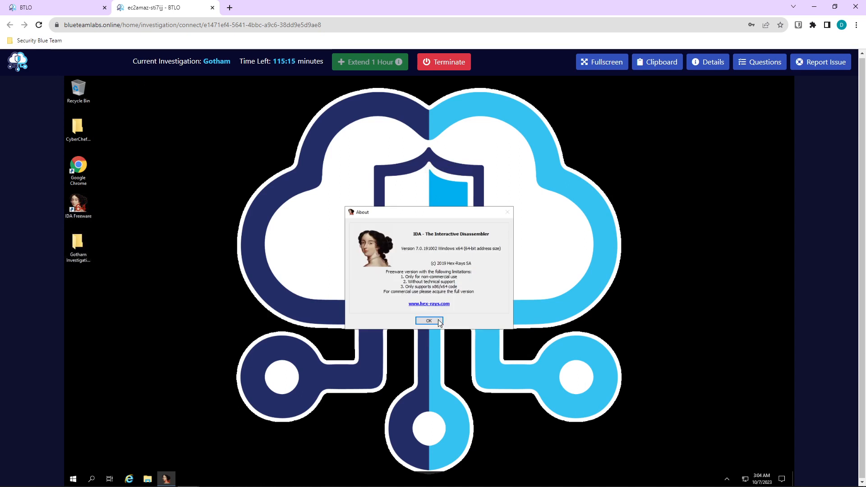
Load Desktop\Gotham Investigations\Analysis File\infected into IDA with default loading options.
click(437, 321)
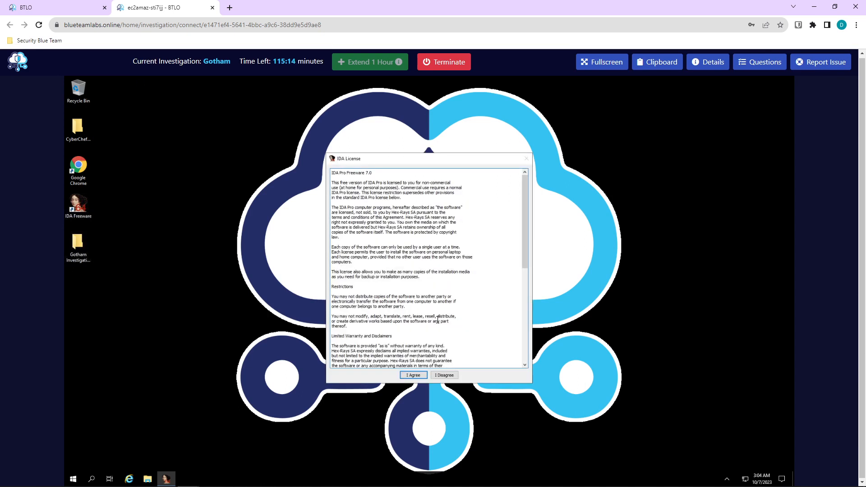
click(418, 377)
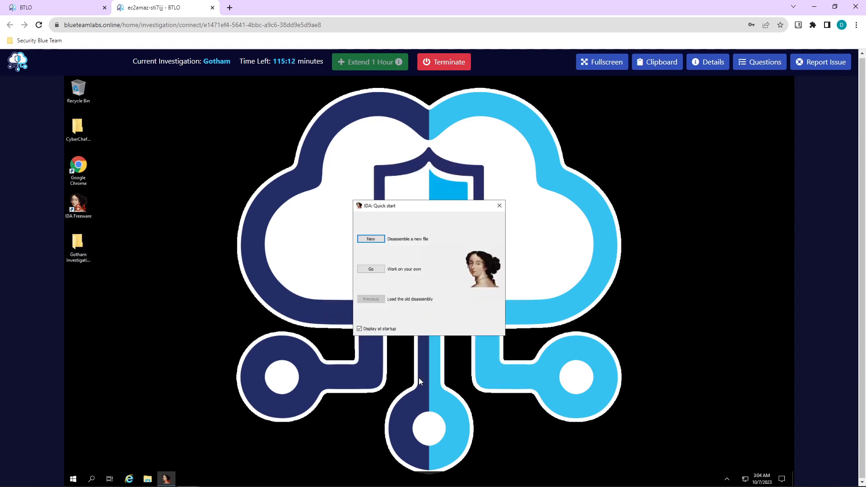
click(370, 240)
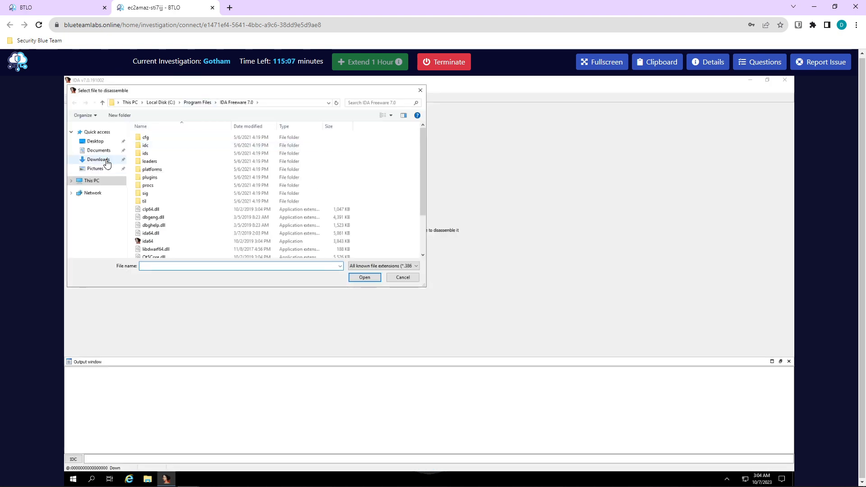
click(96, 142)
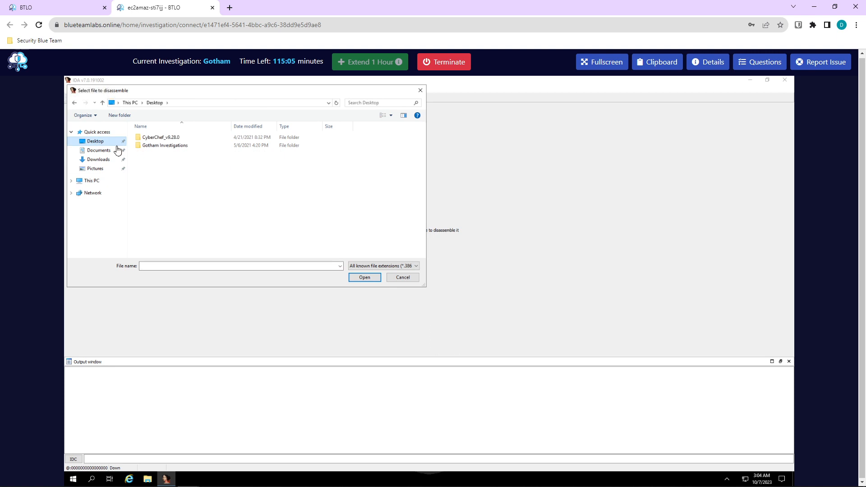
double_click(171, 146)
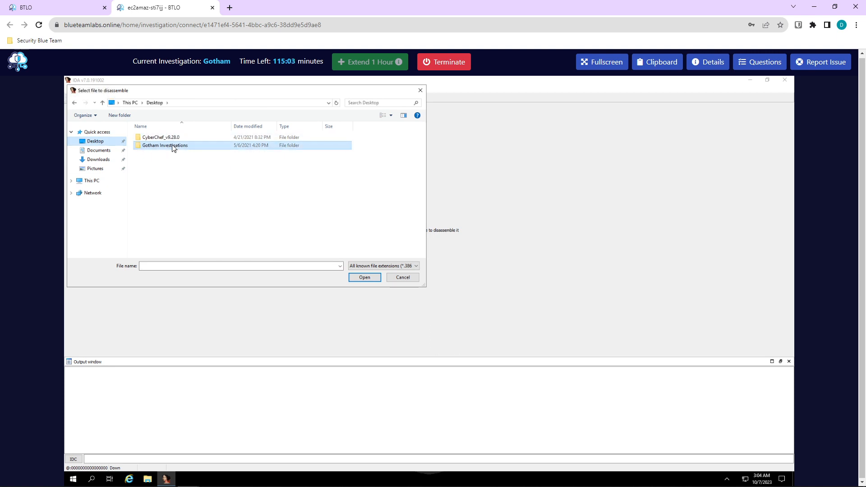
double_click(162, 136)
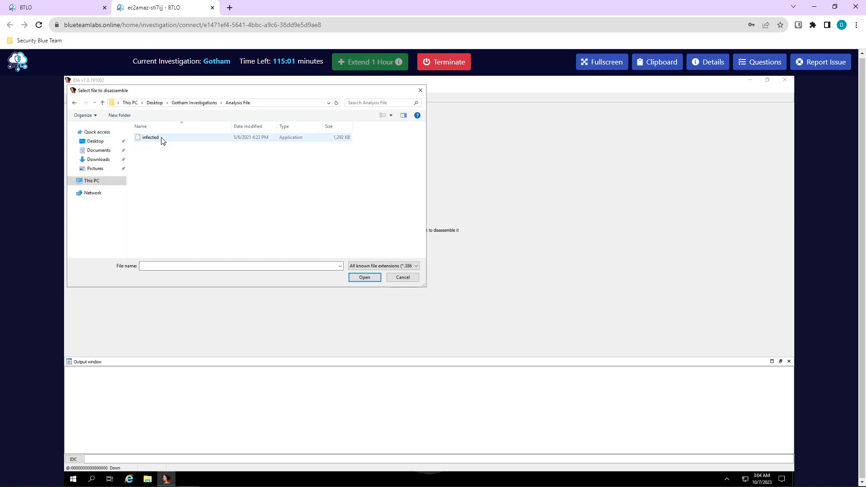
click(161, 139)
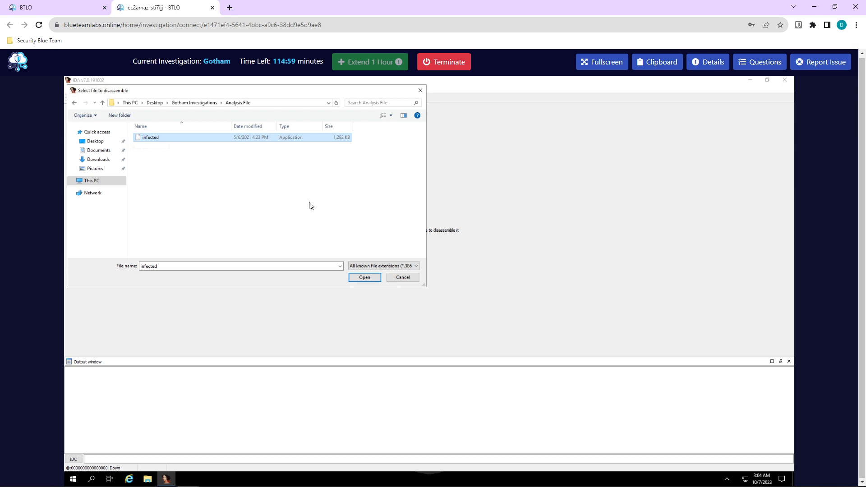
click(360, 274)
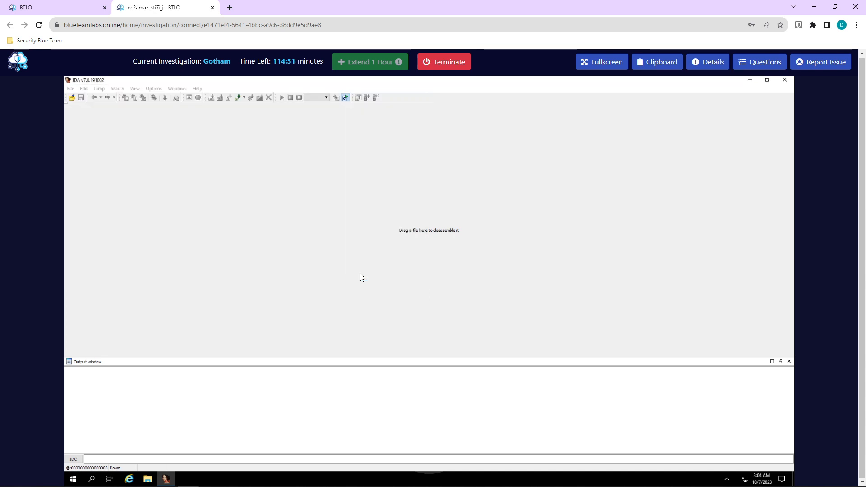
click(405, 365)
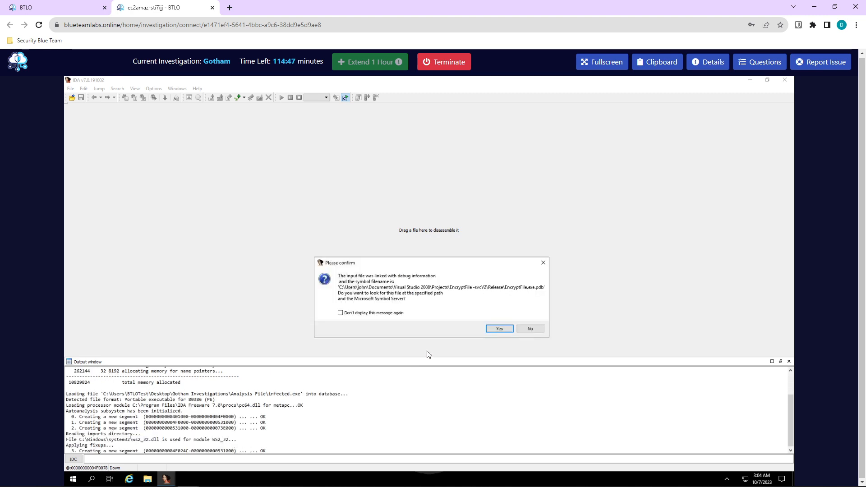
click(534, 328)
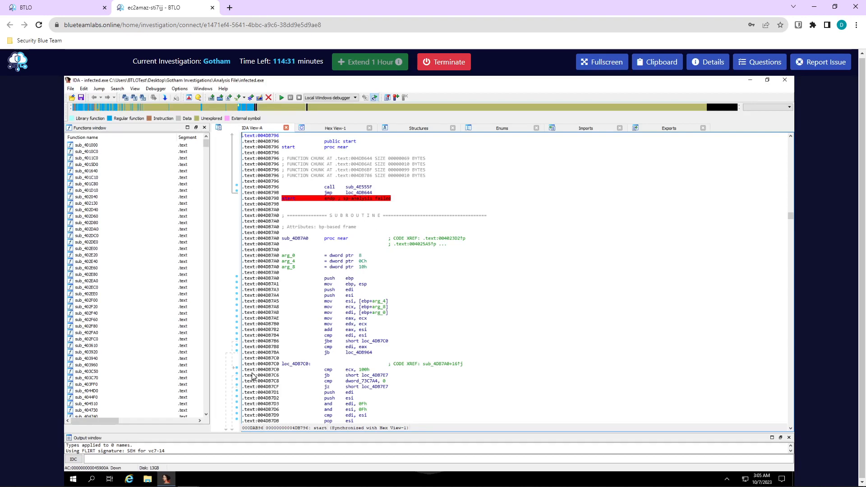
Google 'ida function to get md5 hash' and pick out retrieve_input_file_md5() from the top result.
click(232, 13)
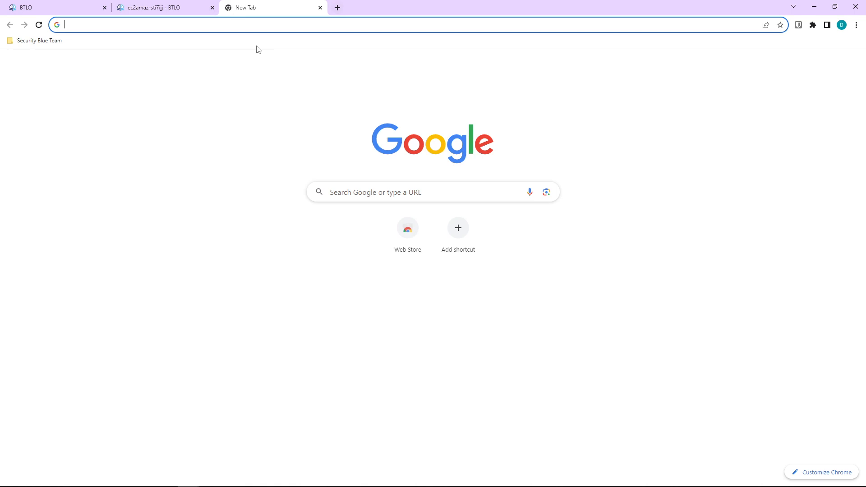
click(371, 197)
text(ida )
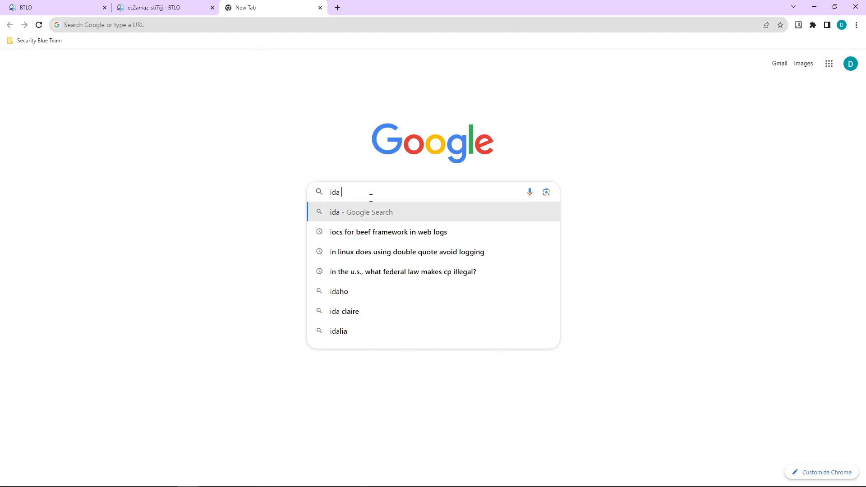
text(function )
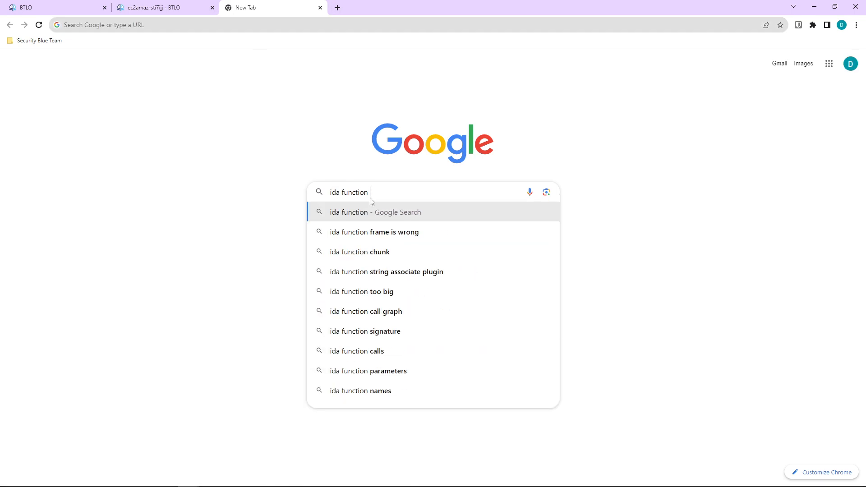
text(to get md5 hash)
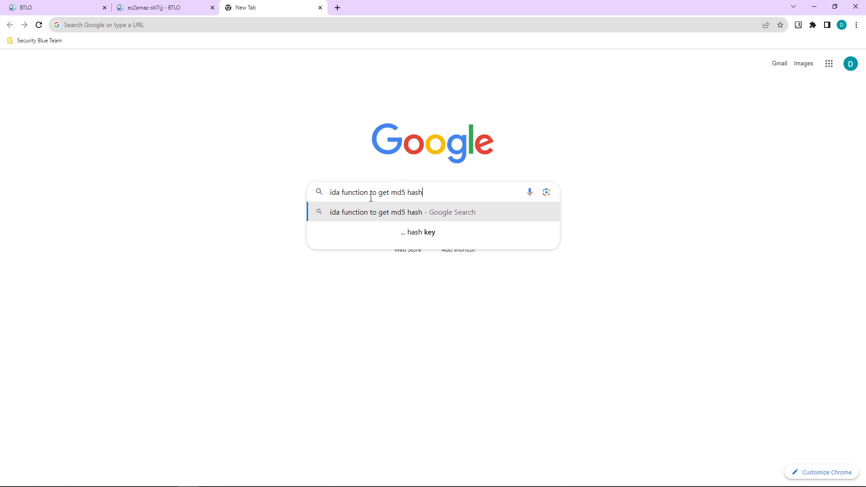
key(Return)
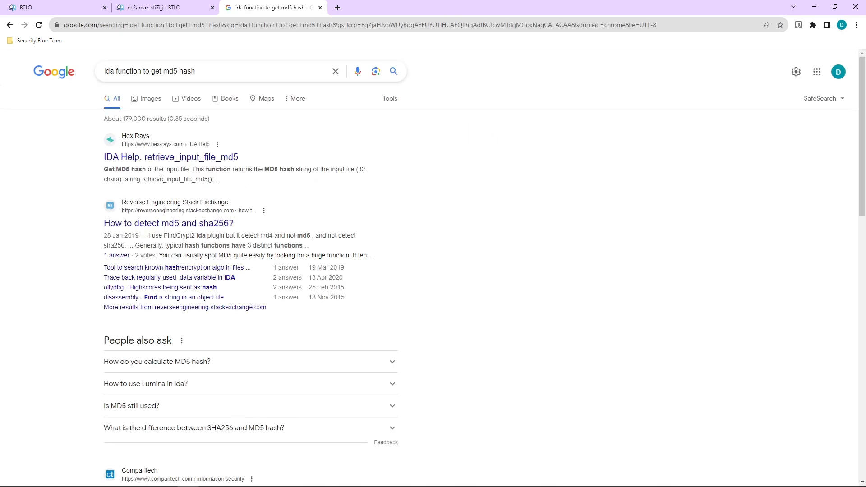
drag(142, 178, 163, 180)
click(145, 180)
drag(142, 179, 215, 181)
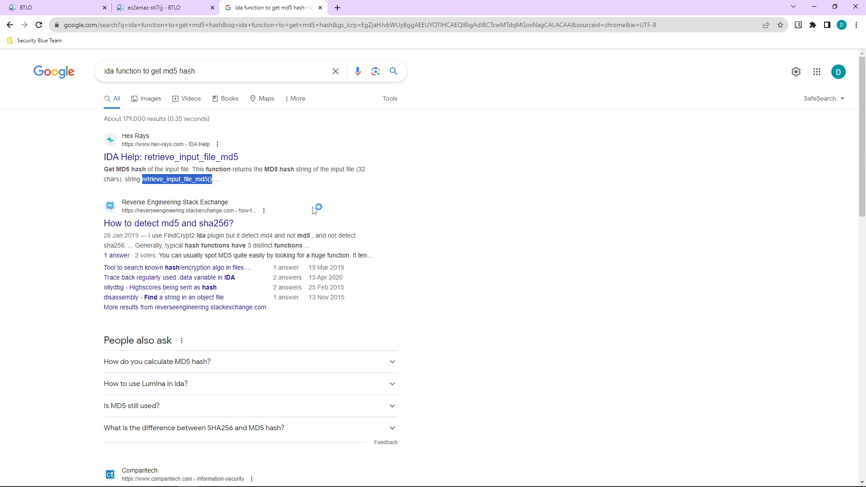
click(182, 9)
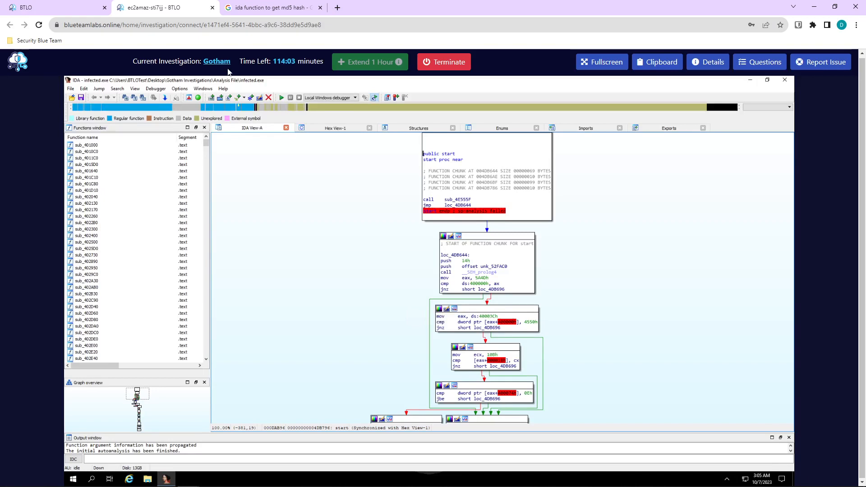
Recheck the function name in the search results before entering the IDC command.
click(243, 457)
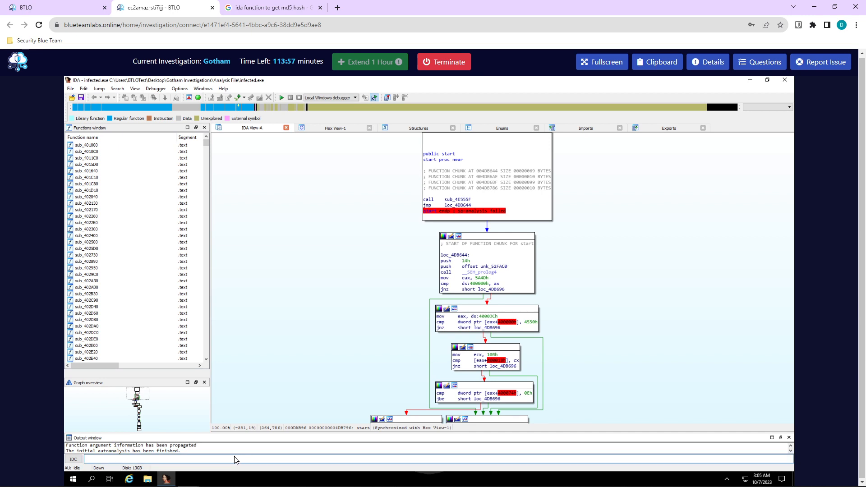
click(275, 7)
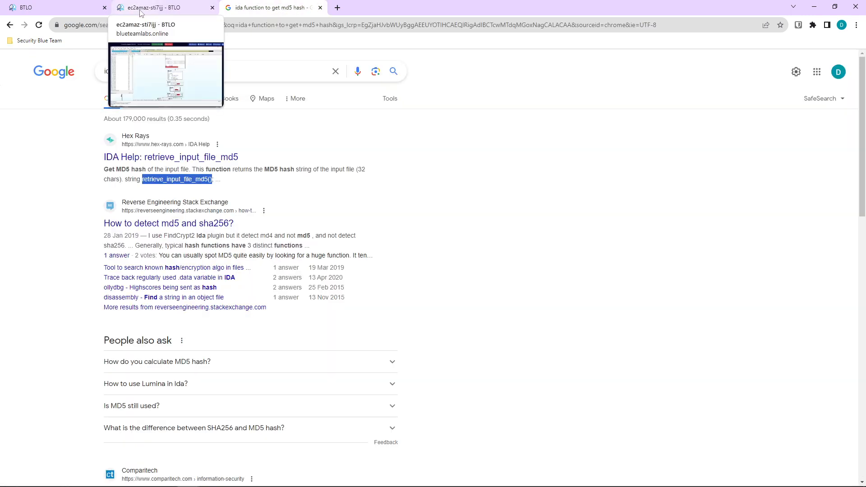
click(140, 9)
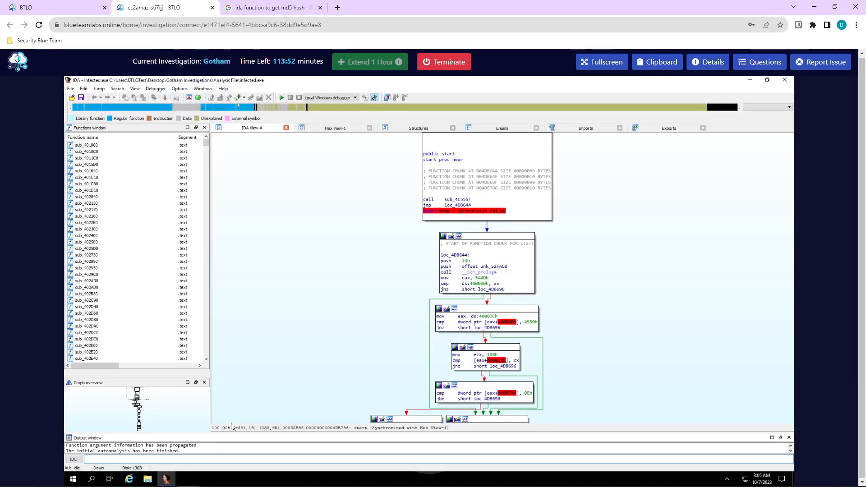
Run retrieve_input_file_md5() in the IDC bar and copy the MD5 CDDA3913408C4C46A6C575421485FA5B.
click(189, 459)
text(retrieve_input_file_md5())
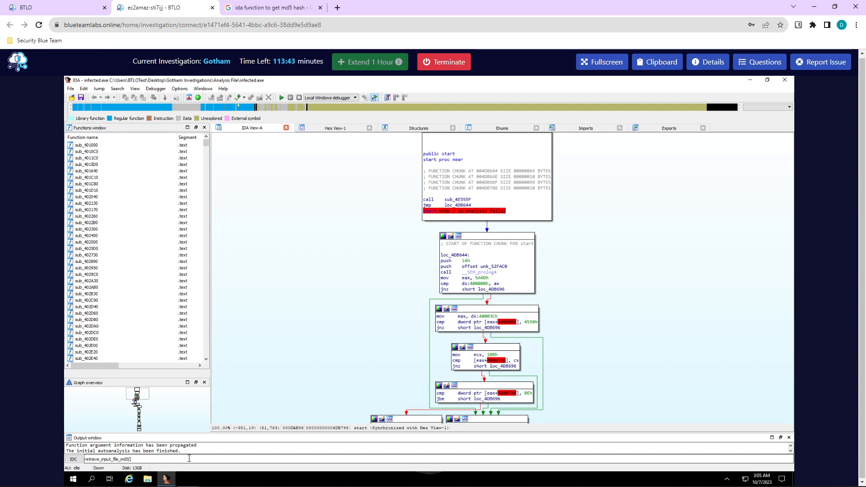
key(Return)
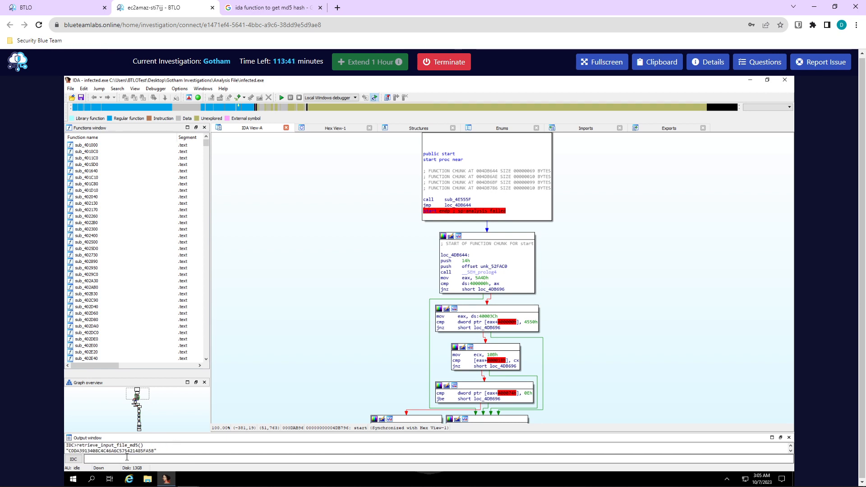
double_click(120, 450)
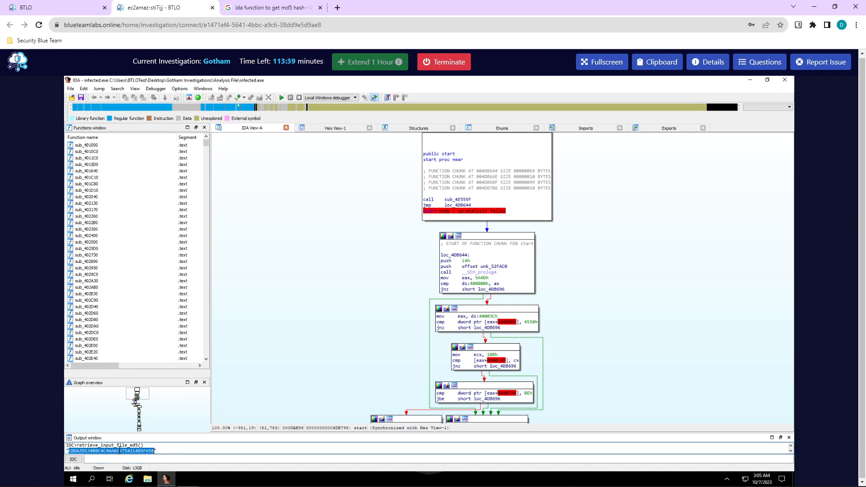
right_click(120, 450)
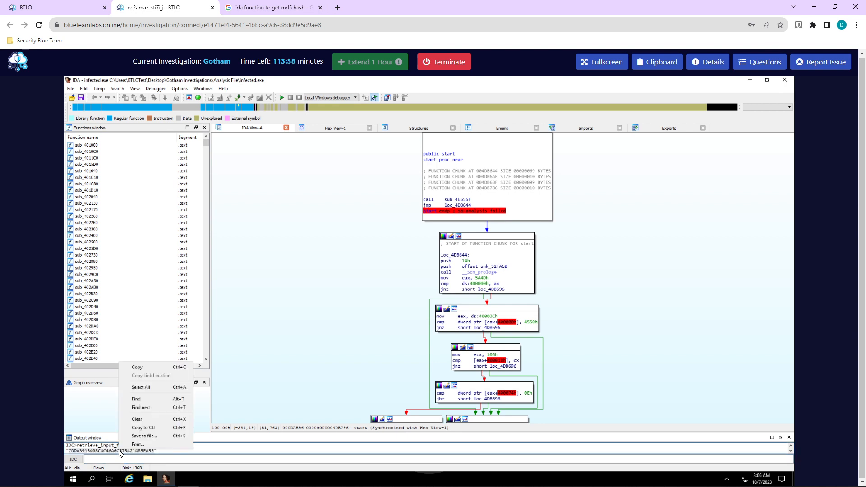
click(149, 367)
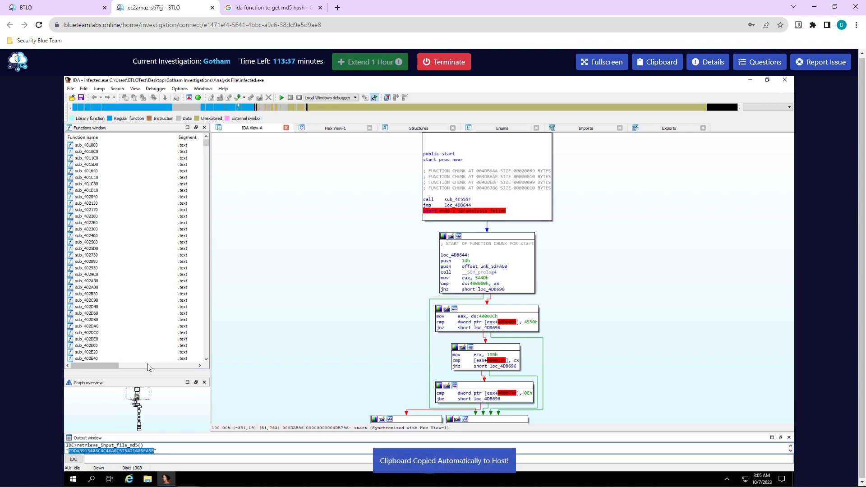
click(326, 8)
click(294, 24)
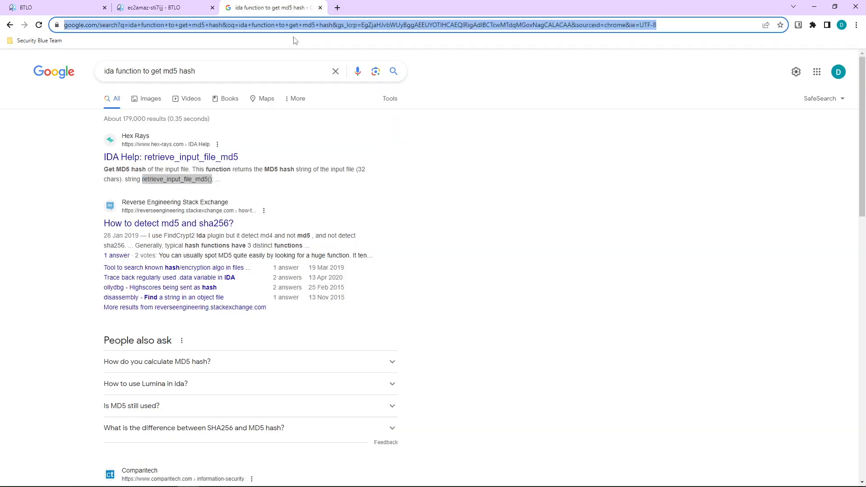
Search the copied MD5 on VirusTotal, showing 57/71 detections as ransomware.dearcry.
text(virus tot)
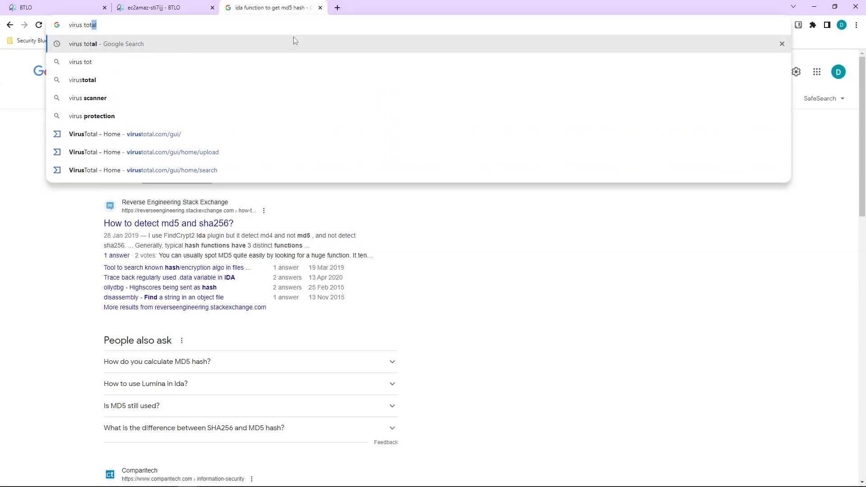
text(al)
key(Return)
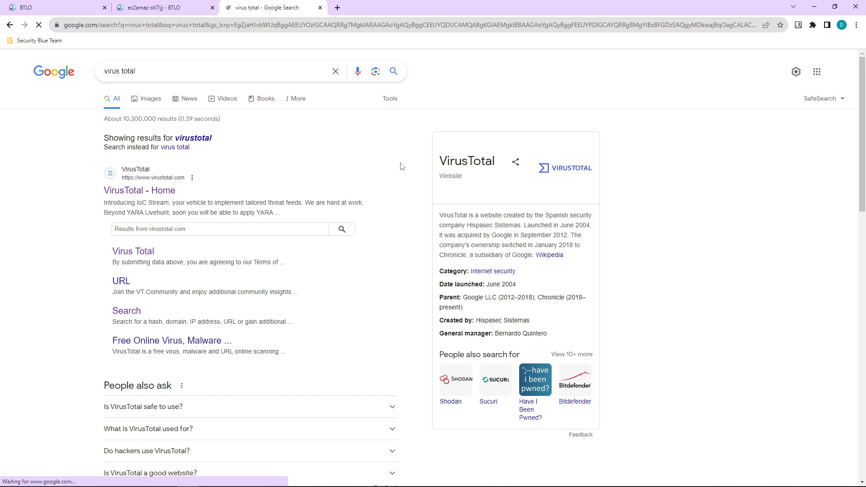
click(145, 193)
click(550, 203)
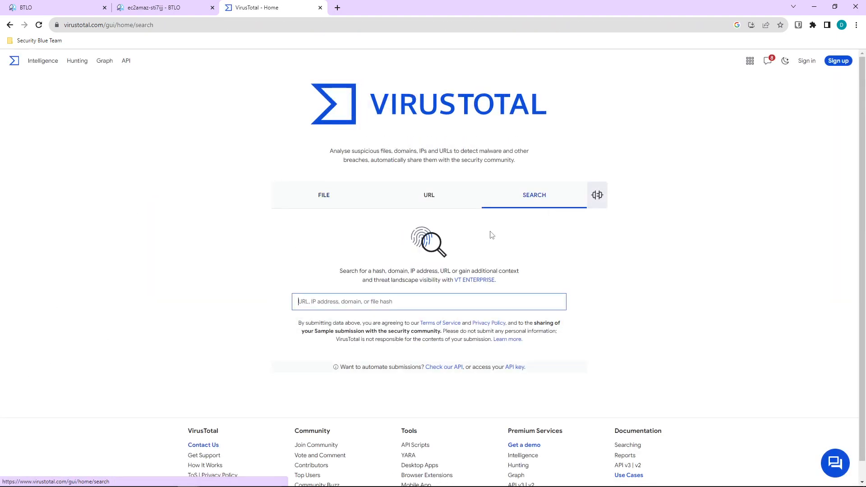
key(ctrl+v)
key(Return)
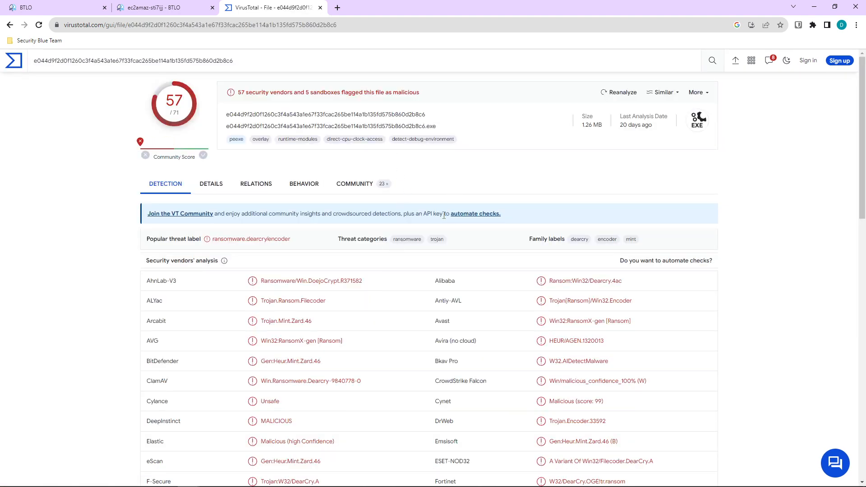
scroll(402, 350, down, 15)
scroll(406, 387, up, 9)
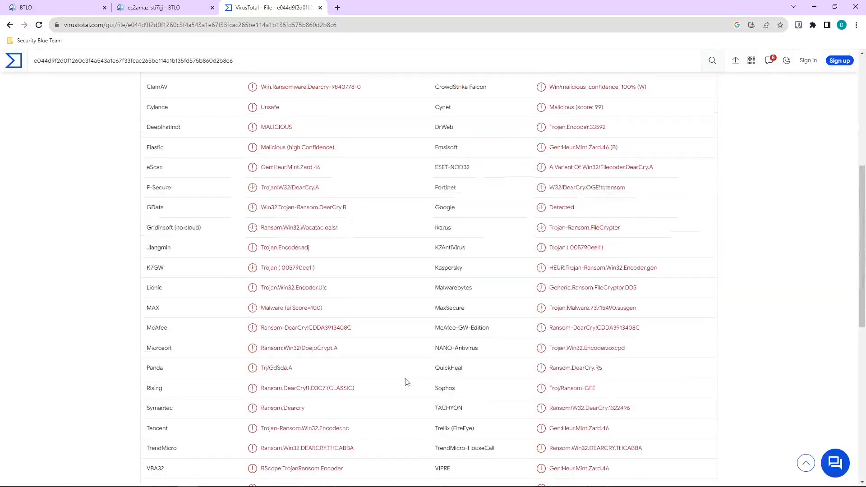
scroll(406, 382, up, 10)
Browse the sample's Details tab on VirusTotal.
click(215, 189)
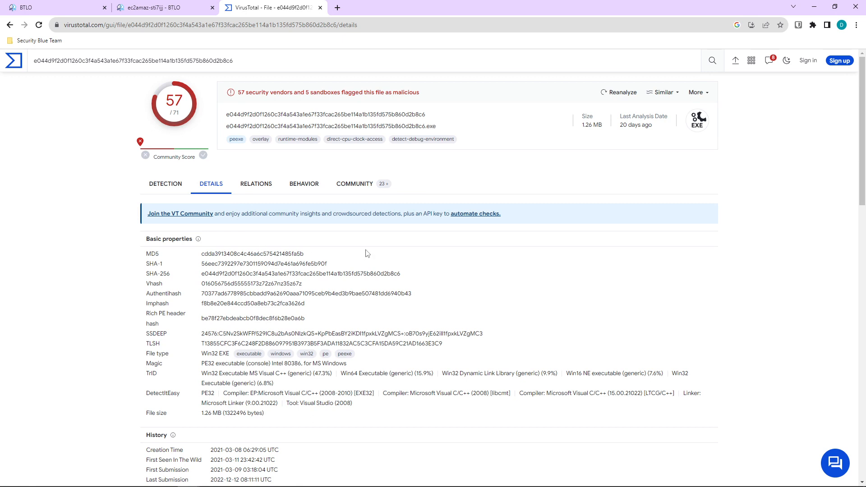
scroll(412, 274, down, 5)
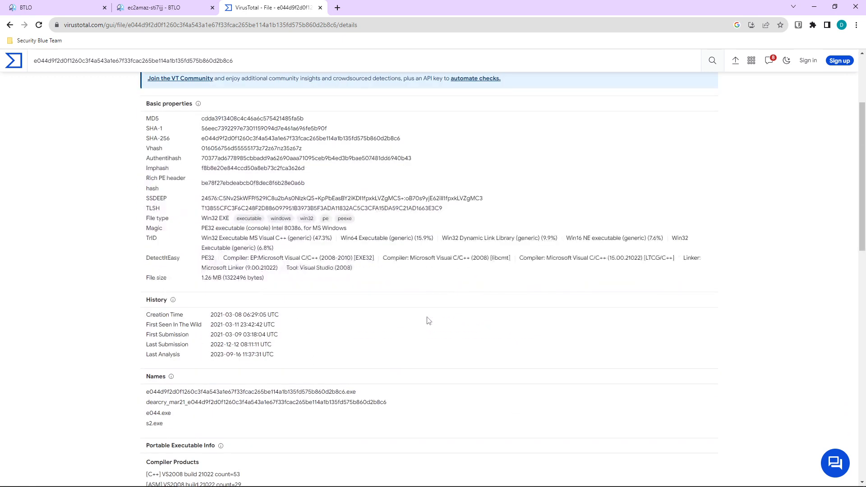
scroll(334, 338, down, 2)
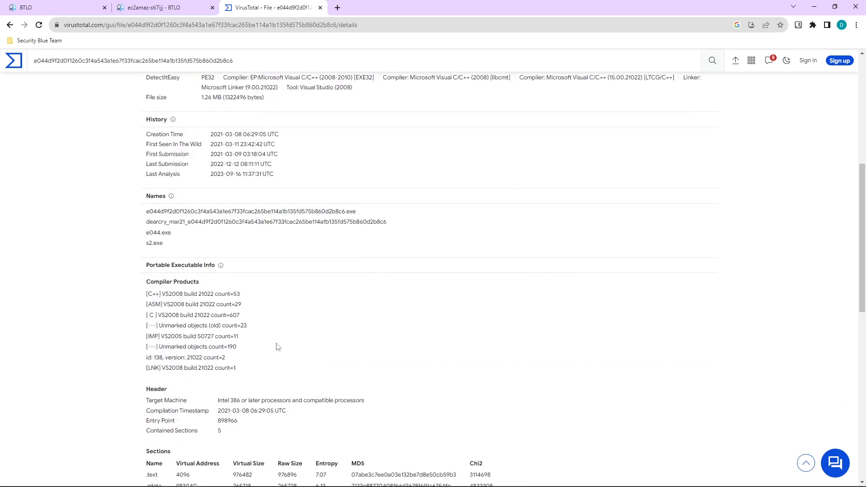
scroll(277, 346, down, 9)
scroll(278, 349, up, 15)
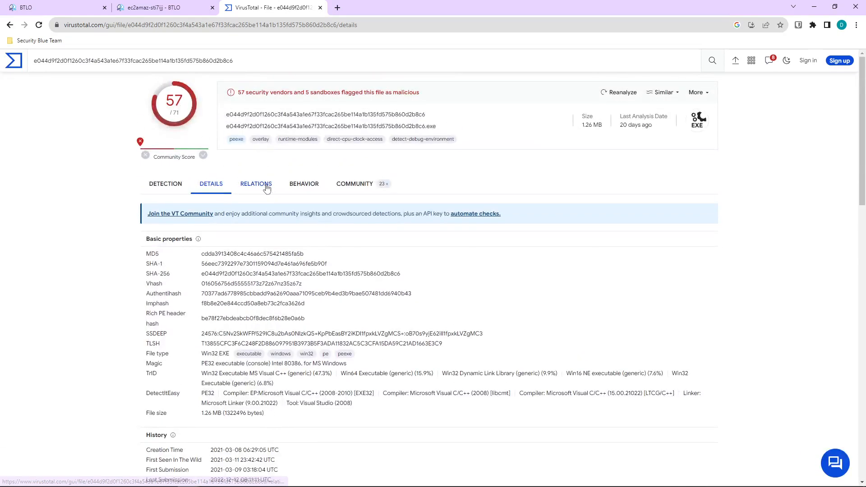
On the Relations tab, load more Dropped Files rows such as descargarp.php and settingsglobals.txt.
click(266, 189)
scroll(383, 306, down, 5)
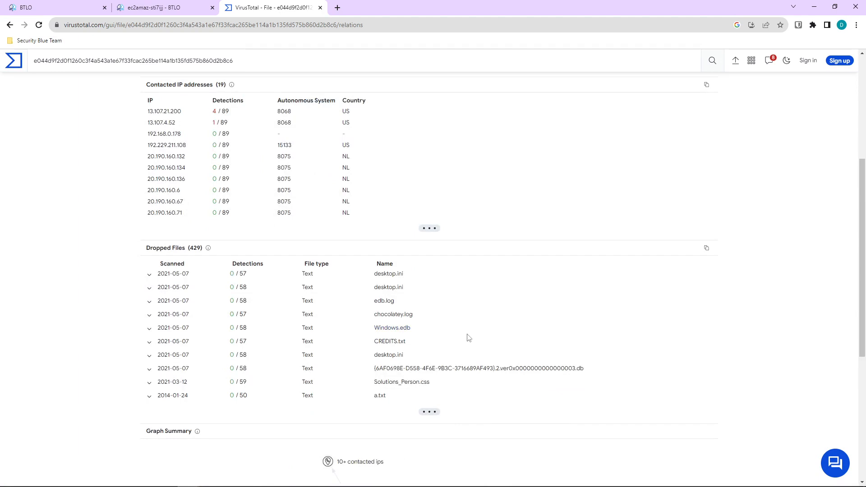
scroll(468, 343, down, 1)
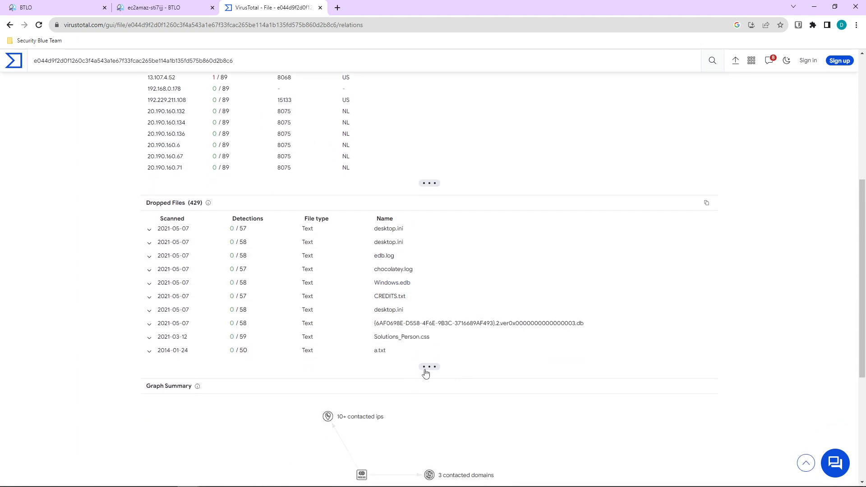
click(426, 367)
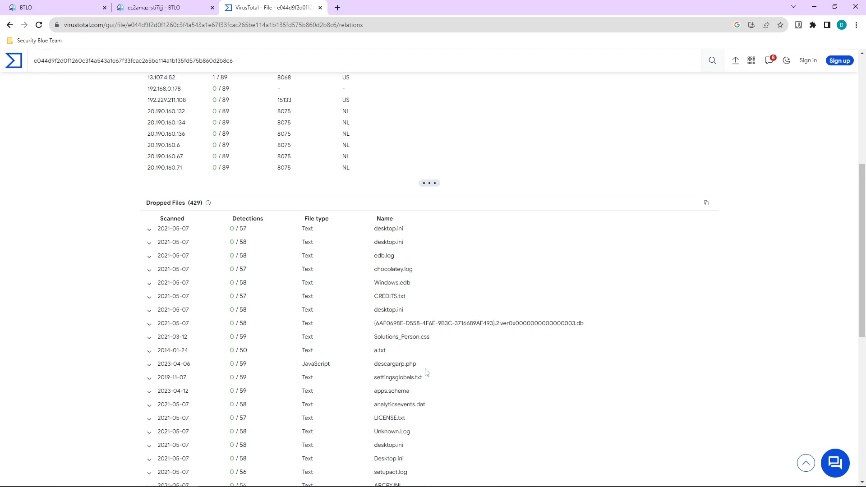
scroll(426, 374, down, 4)
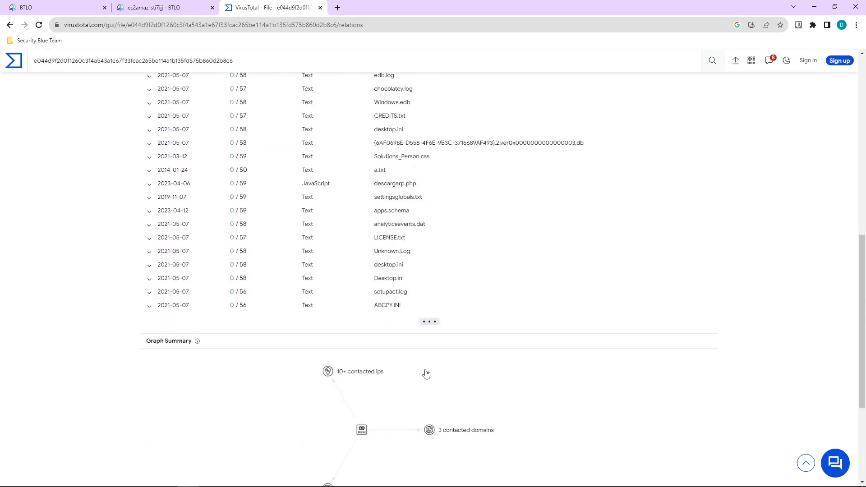
scroll(426, 375, down, 3)
scroll(425, 375, up, 12)
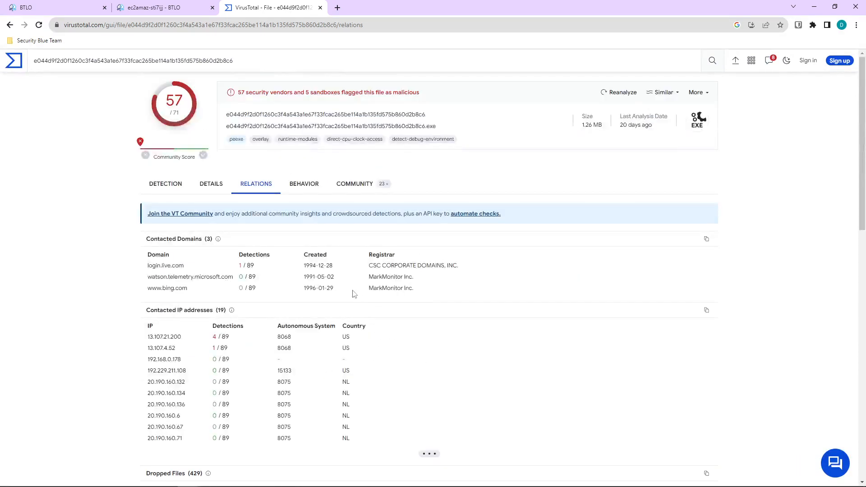
Locate the '.htm.crypt' entry under Files Written in the Behavior report, then return to BTLO.
click(320, 186)
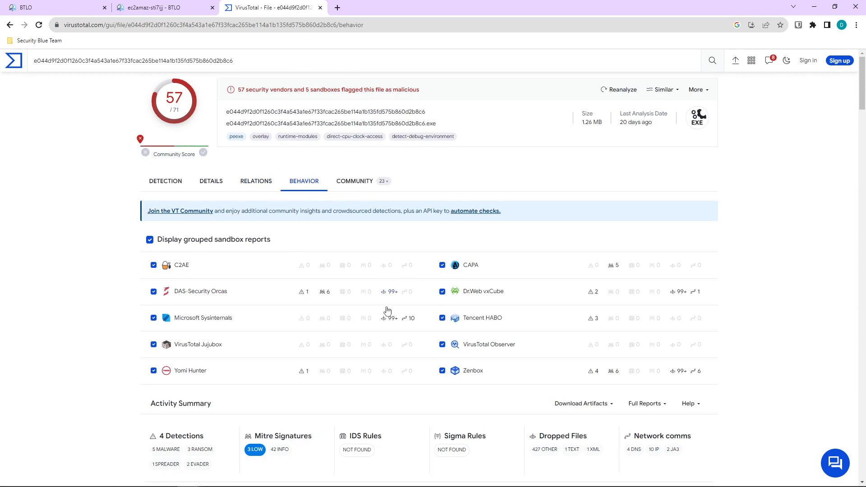
scroll(381, 338, down, 4)
scroll(383, 340, down, 8)
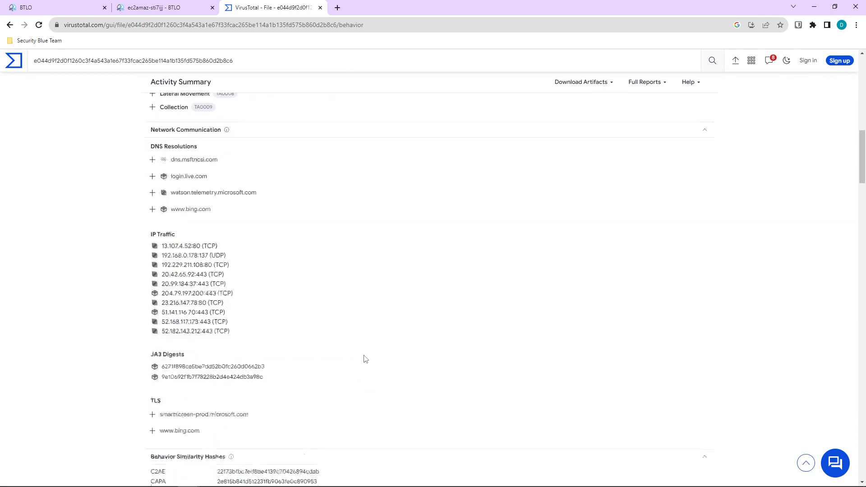
scroll(365, 359, down, 6)
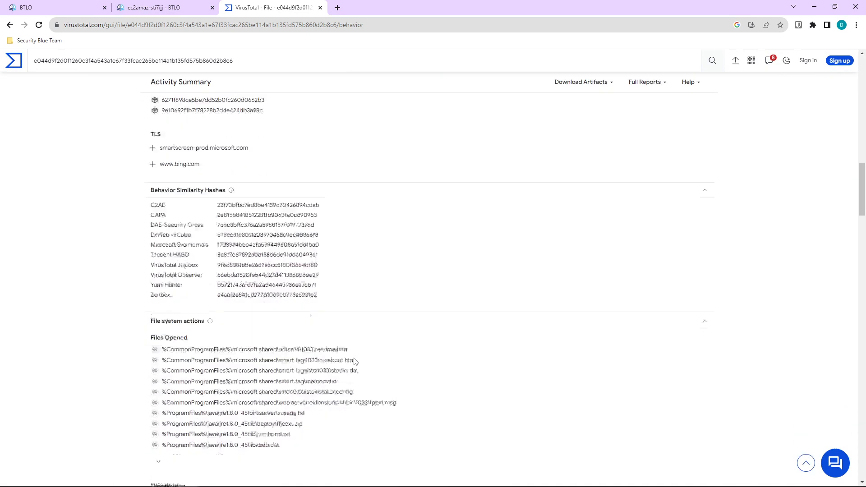
scroll(354, 360, down, 2)
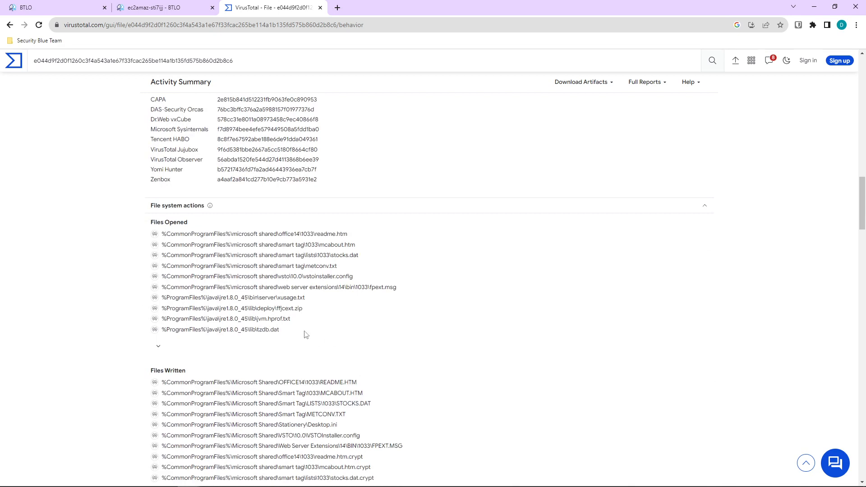
scroll(216, 293, down, 3)
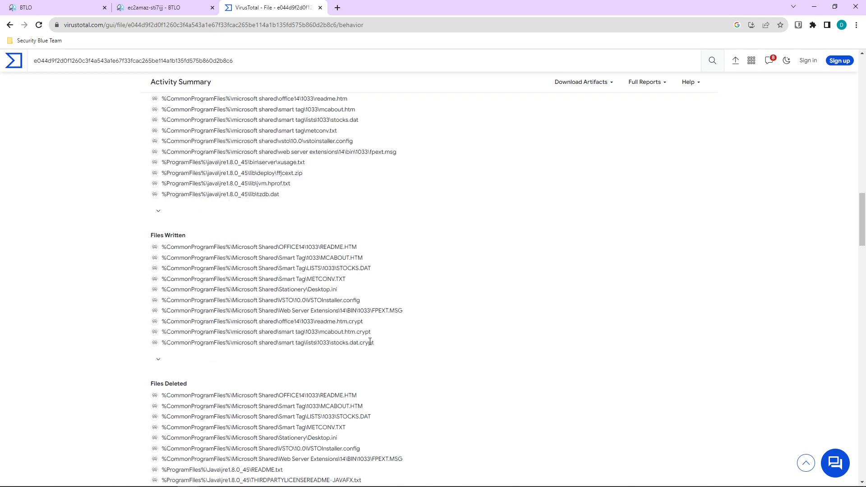
drag(372, 334, 343, 333)
click(155, 7)
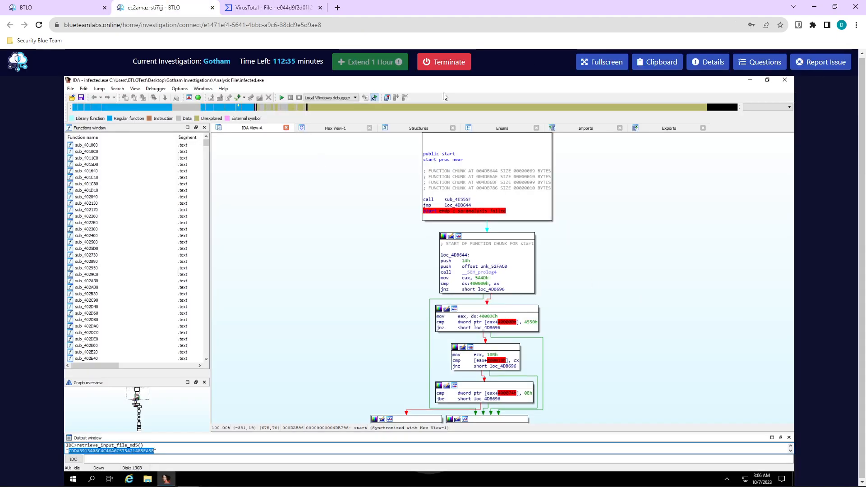
Add ', .crypt' to the encrypted-file question's answer and switch back to VirusTotal.
click(765, 62)
scroll(740, 427, down, 3)
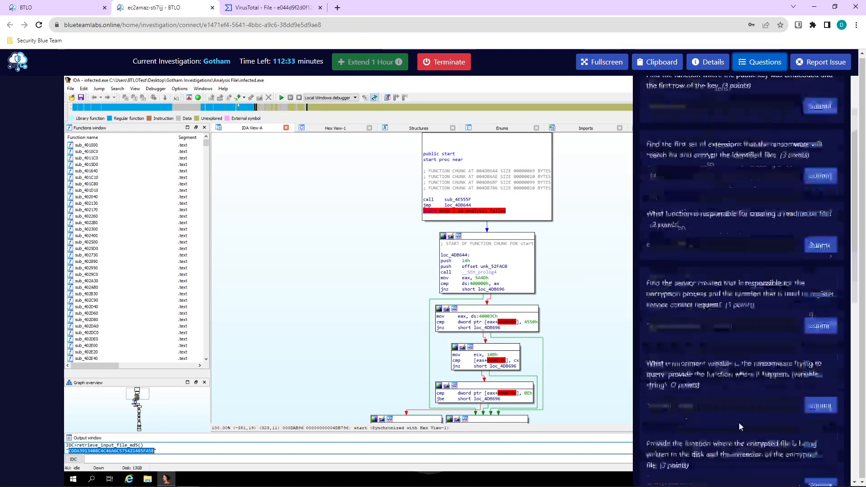
scroll(740, 426, down, 5)
scroll(707, 386, up, 7)
click(708, 386)
text(,)
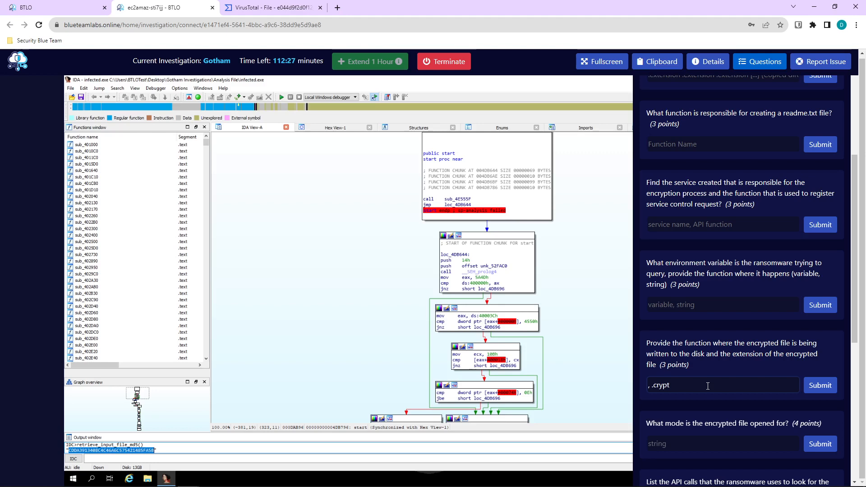
text( .crypt)
click(266, 8)
scroll(478, 336, down, 1)
Expand the full Files Written list in the VirusTotal behaviour report and scroll through it.
click(159, 320)
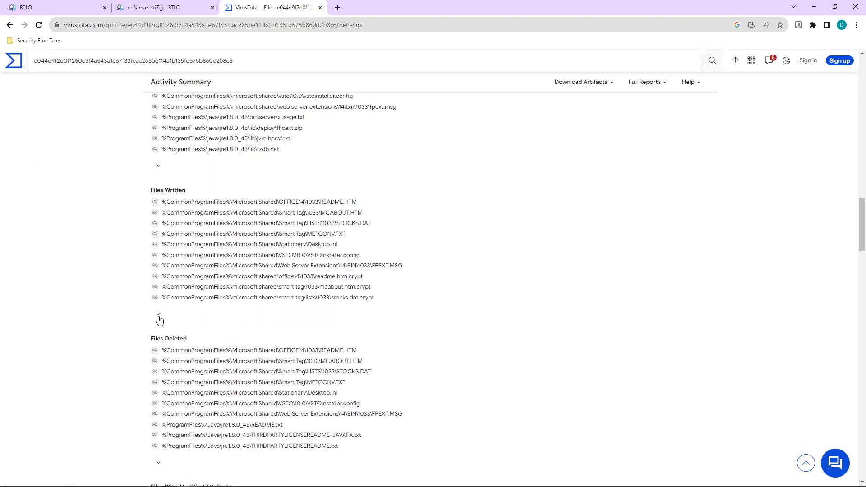
click(321, 314)
scroll(343, 334, down, 15)
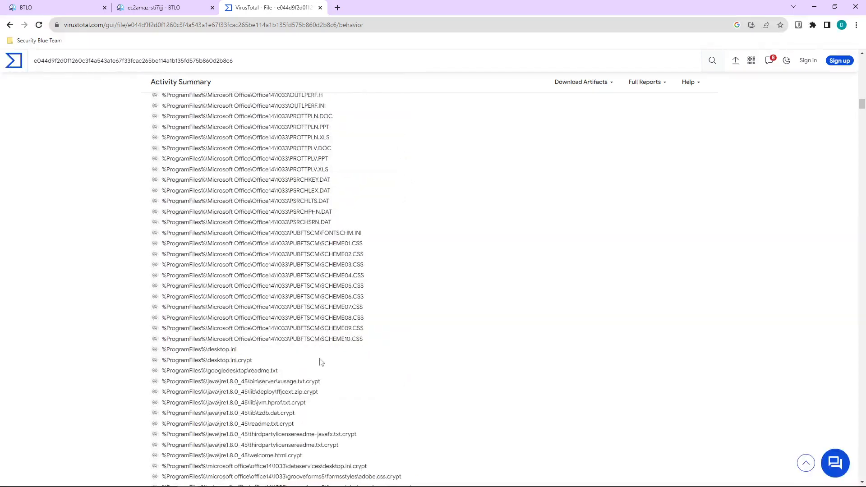
scroll(363, 339, down, 20)
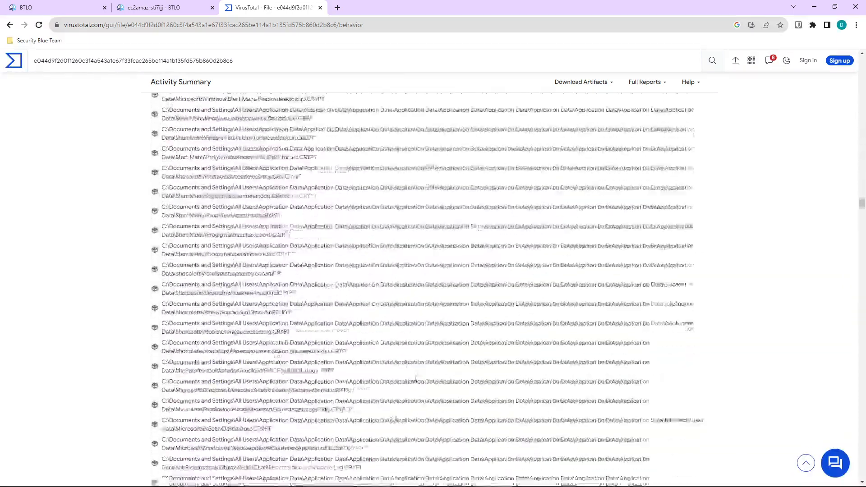
scroll(424, 387, down, 20)
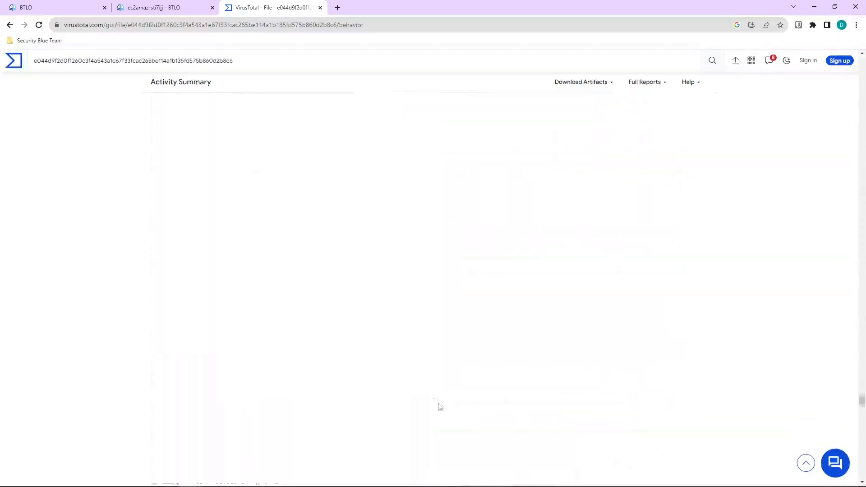
scroll(440, 407, down, 20)
scroll(444, 411, up, 10)
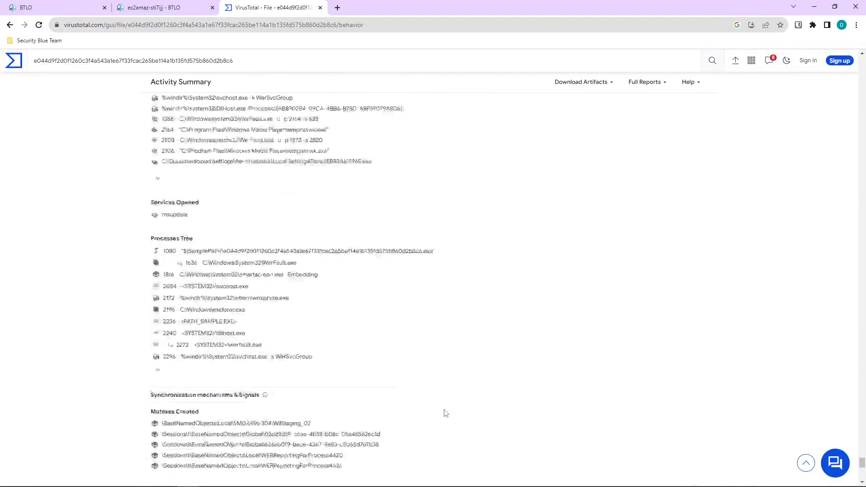
scroll(444, 411, up, 12)
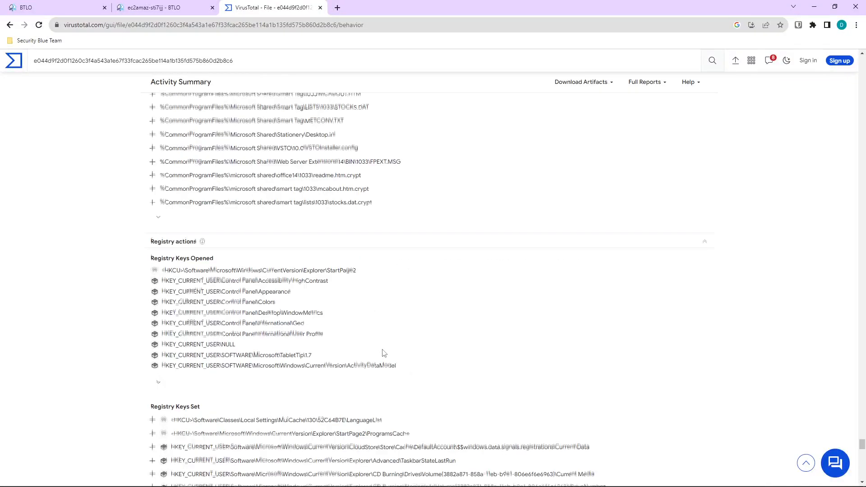
scroll(384, 353, up, 15)
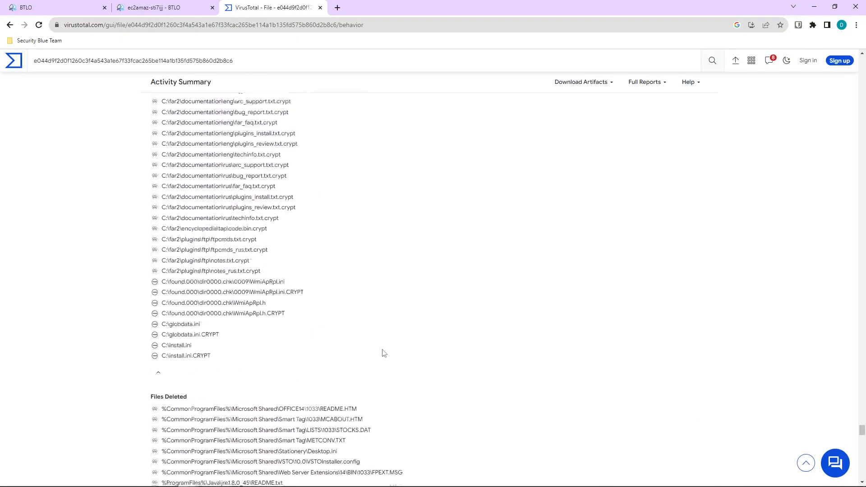
Scroll down to Services Opened and select the msupdate service name.
scroll(218, 383, down, 7)
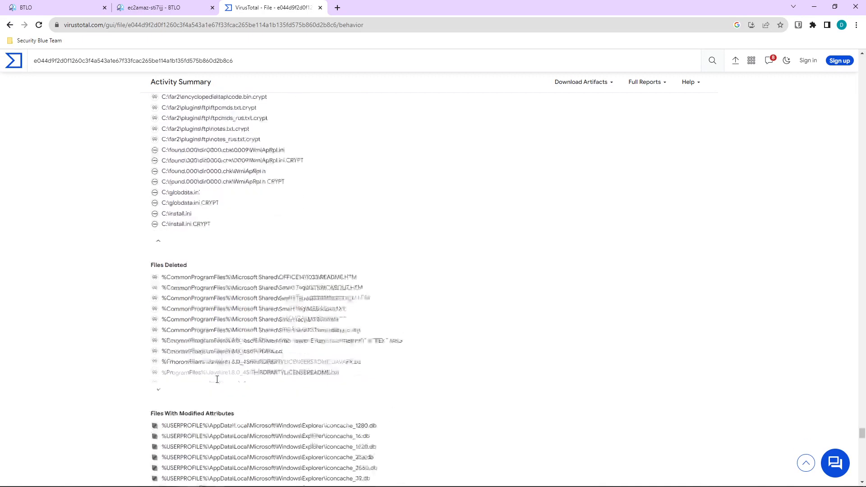
scroll(245, 353, down, 3)
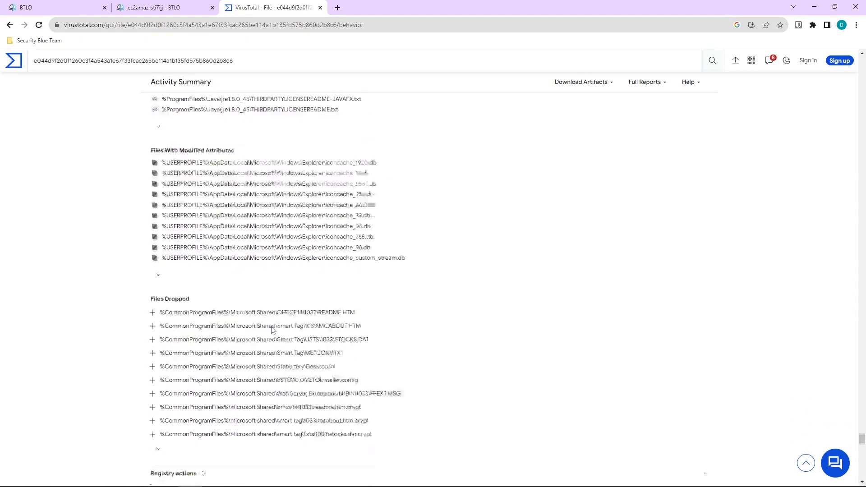
scroll(272, 325, down, 5)
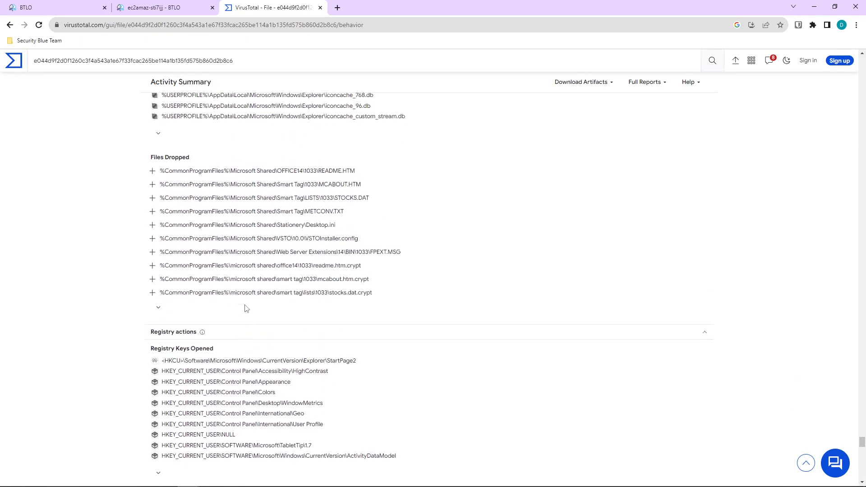
scroll(245, 309, down, 9)
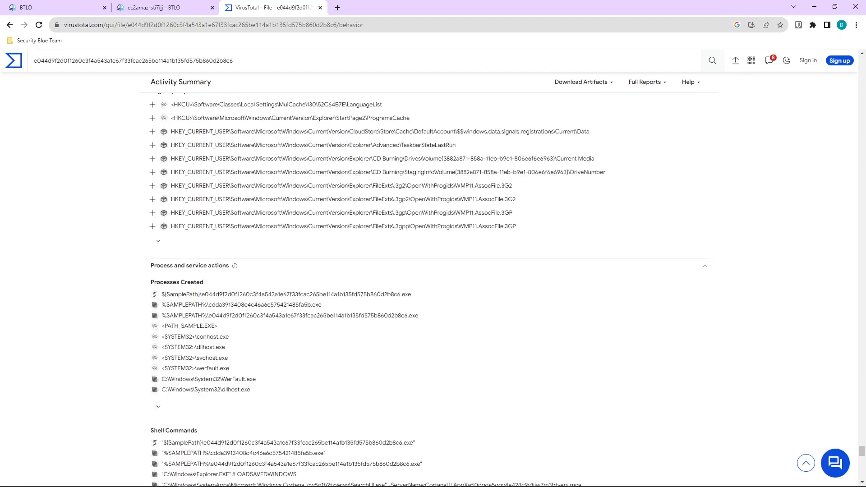
scroll(251, 301, down, 3)
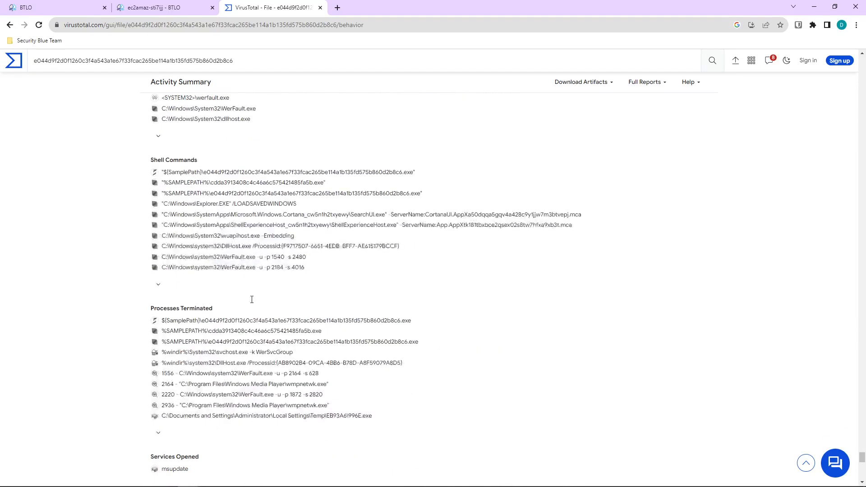
scroll(251, 303, down, 5)
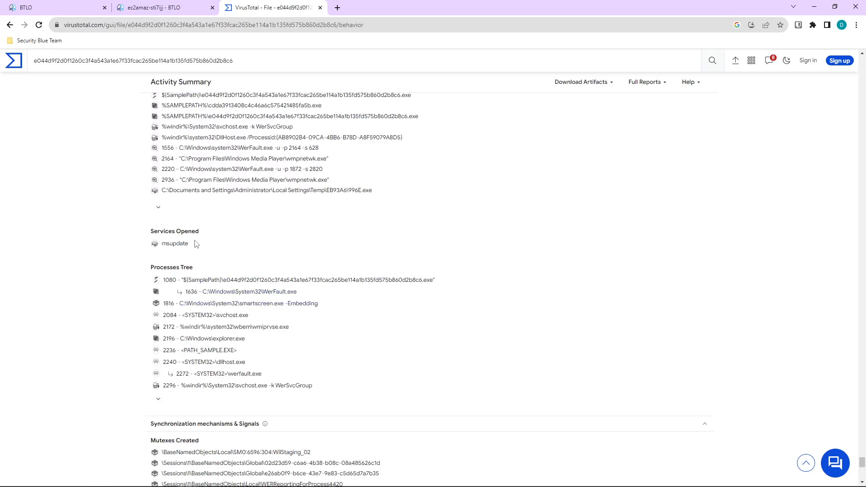
drag(187, 241, 163, 244)
key(ctrl+c)
Back in the lab, enter msupdate into the service question's answer field.
click(211, 5)
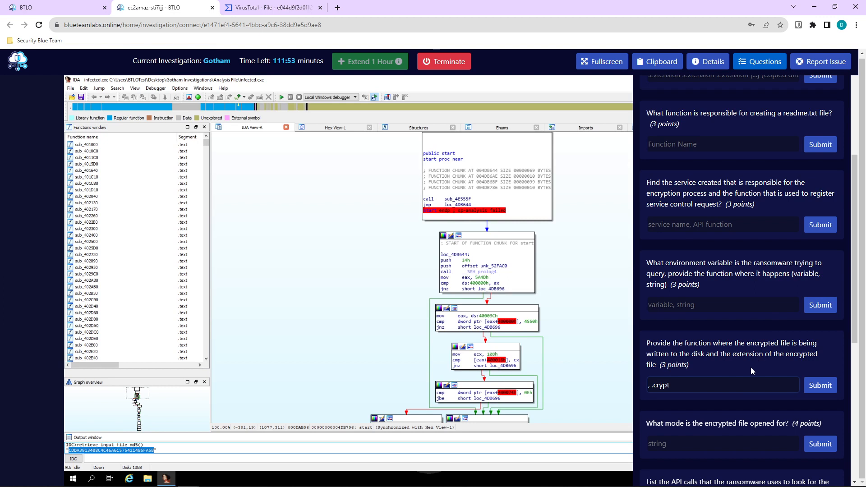
scroll(752, 371, up, 1)
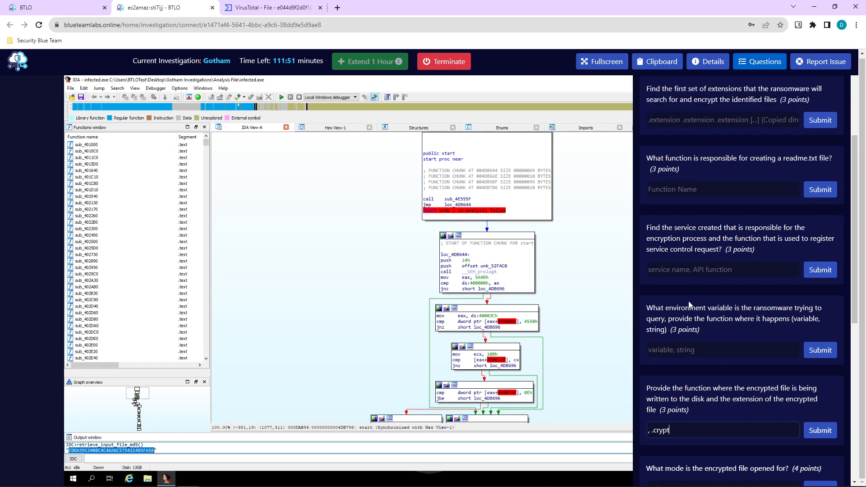
scroll(689, 304, up, 1)
click(679, 315)
key(ctrl+v)
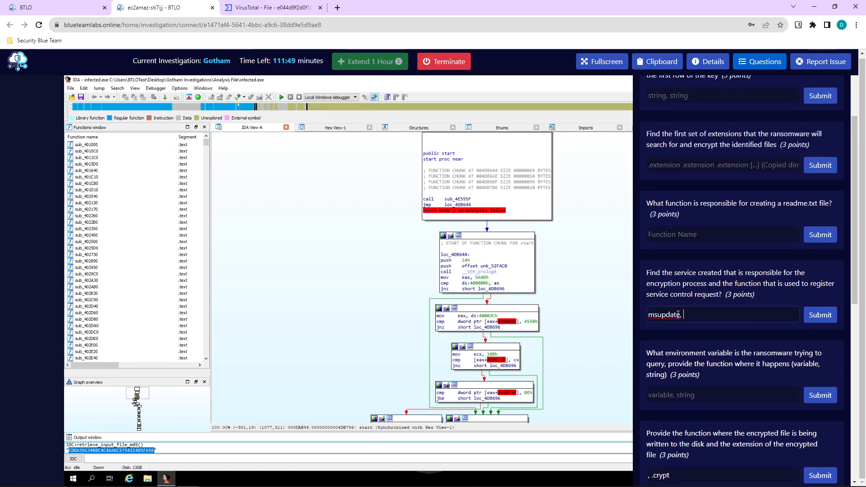
key(ctrl+a)
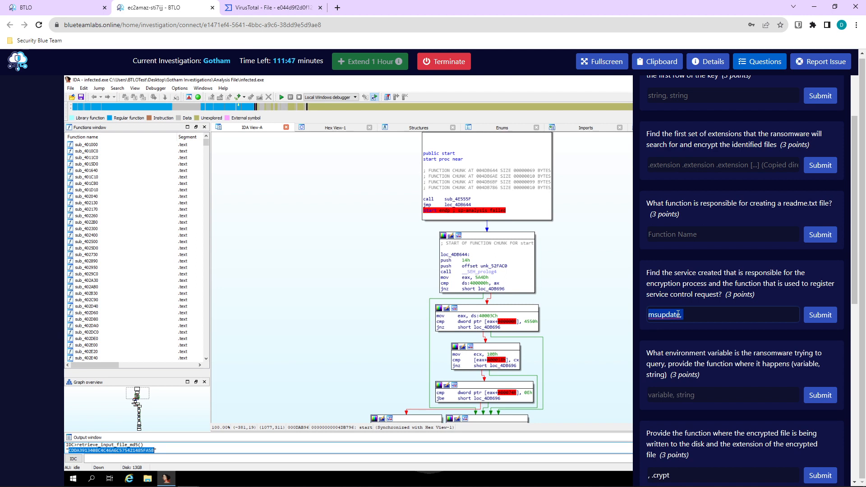
key(ctrl+x)
key(ctrl+v)
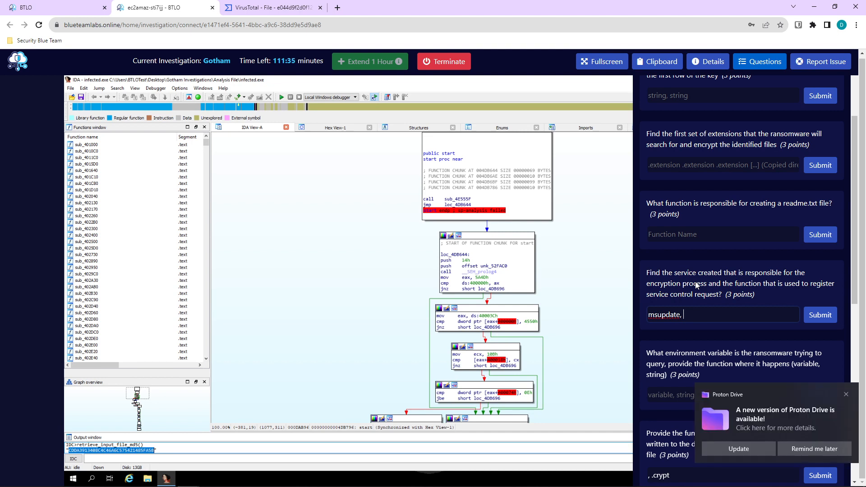
Dismiss the Proton Drive notification and copy 'register service control request' from the question.
click(847, 395)
drag(810, 284, 720, 300)
right_click(718, 300)
click(720, 308)
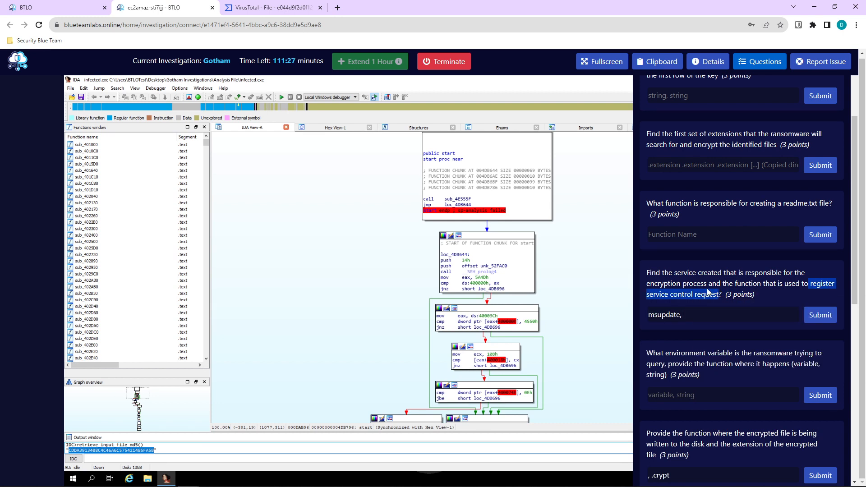
right_click(707, 296)
click(715, 300)
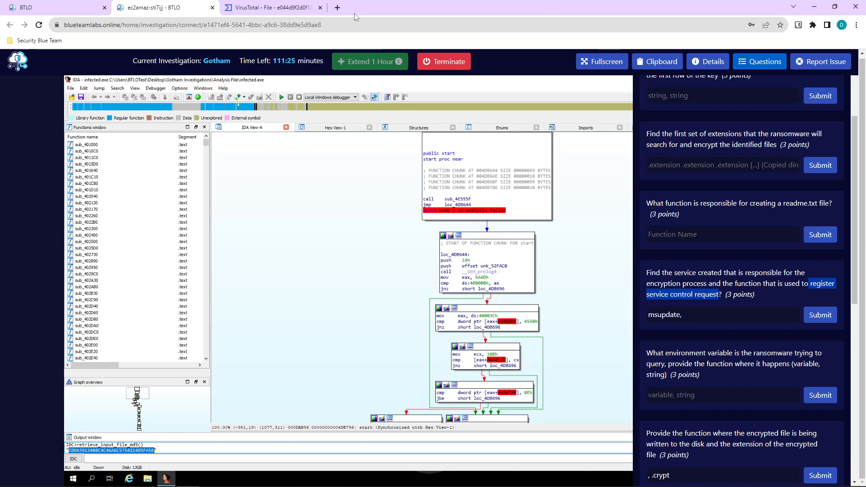
Google 'windows api function register service control request' and copy RegisterServiceCtrlHandlerA from the top result.
click(338, 11)
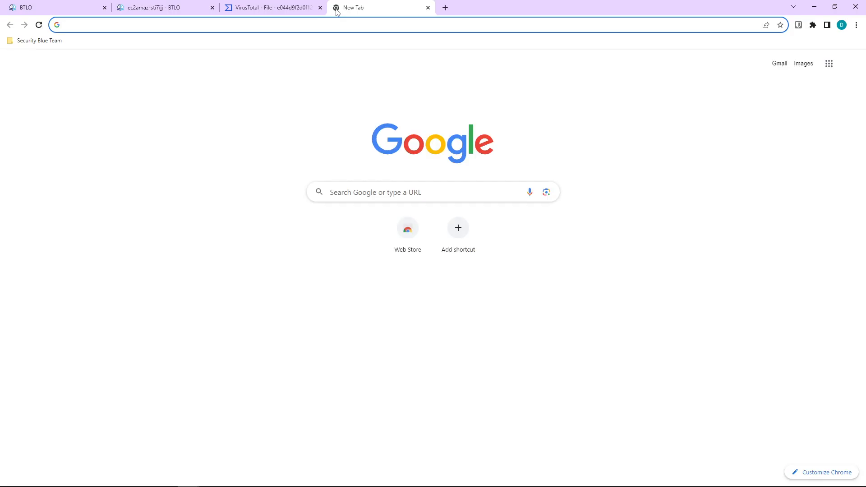
text(windows a)
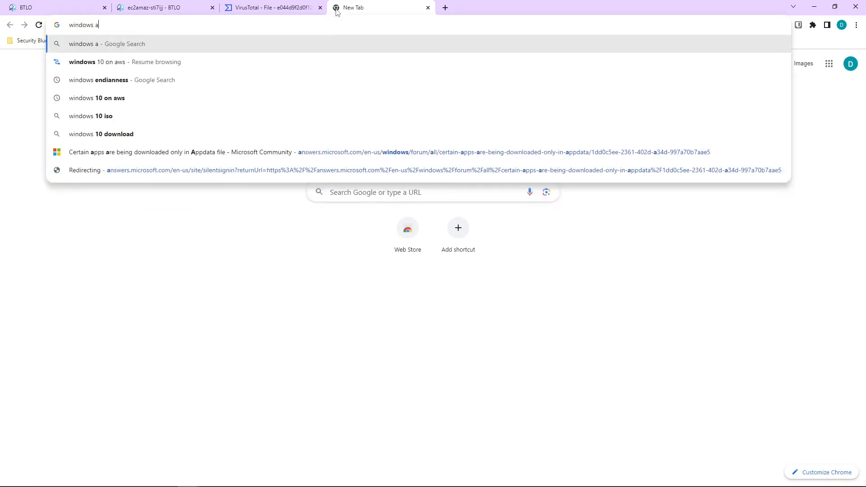
text(pi function register service control request)
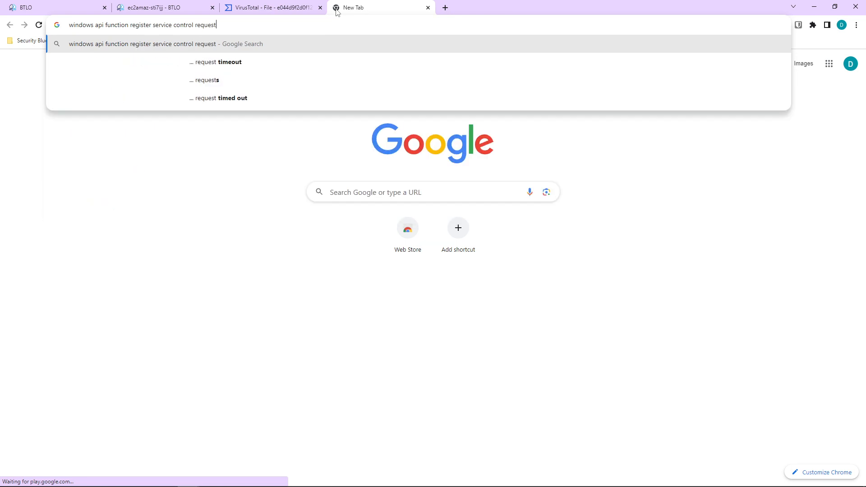
key(Return)
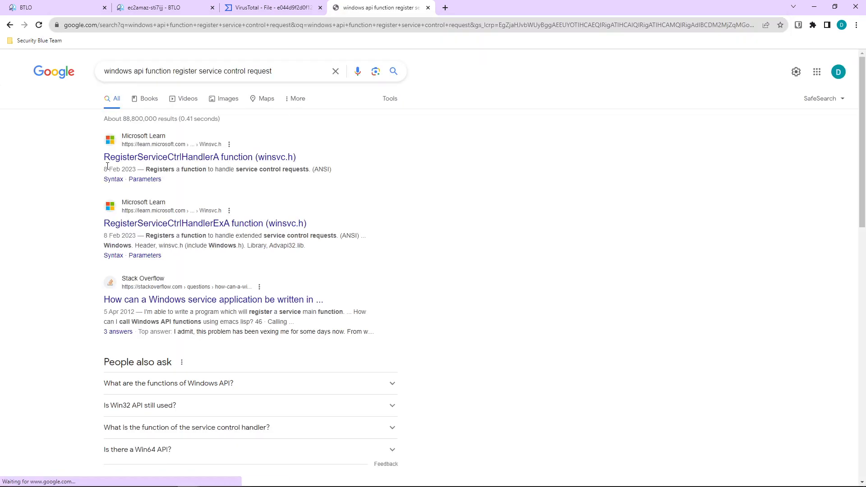
drag(101, 157, 222, 162)
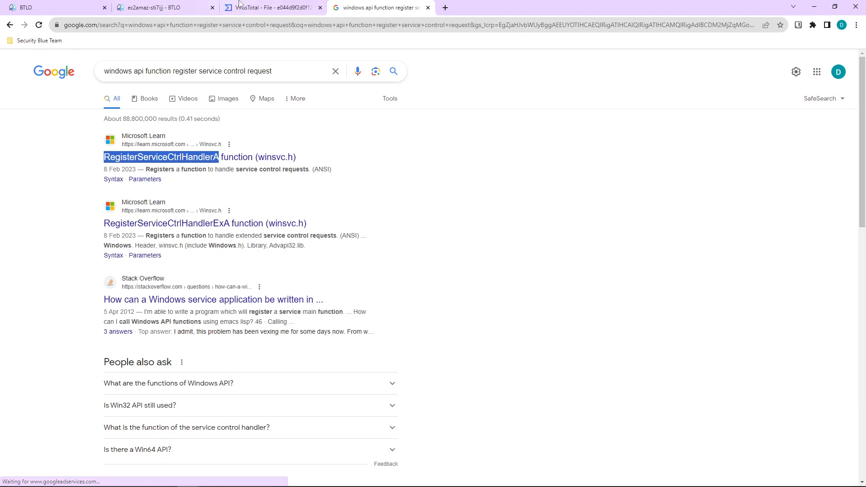
key(ctrl+shift+Tab)
key(ctrl+shift+Tab)
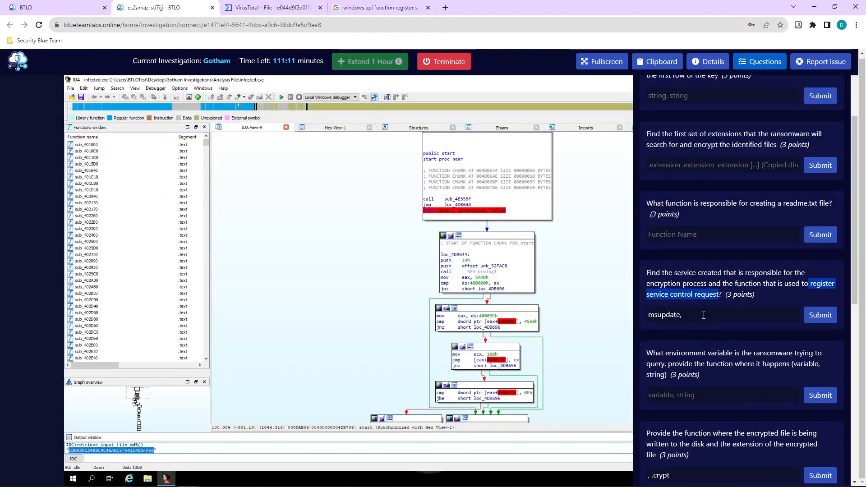
Append RegisterServiceCtrlHandlerA after msupdate in the service answer and submit it.
click(704, 315)
key(ctrl+v)
click(820, 314)
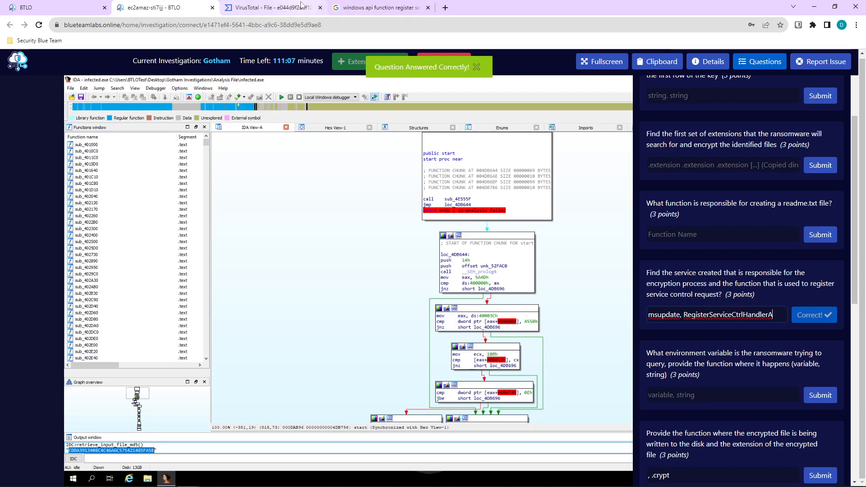
scroll(653, 203, down, 2)
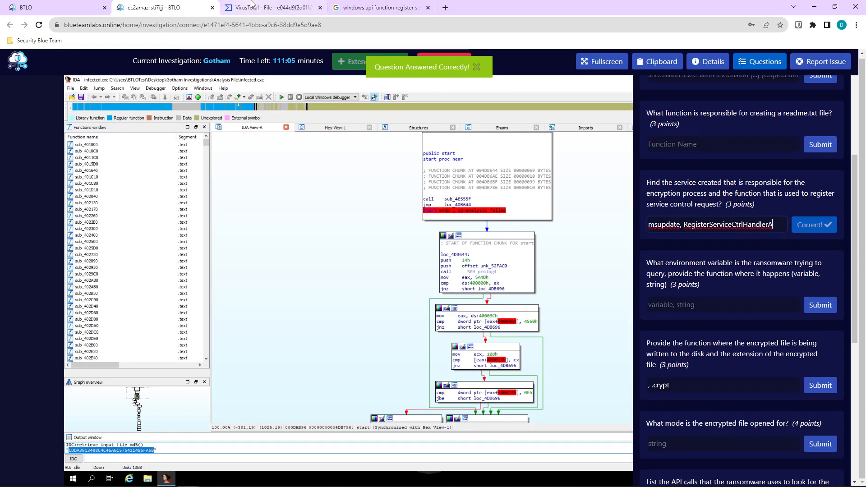
click(252, 5)
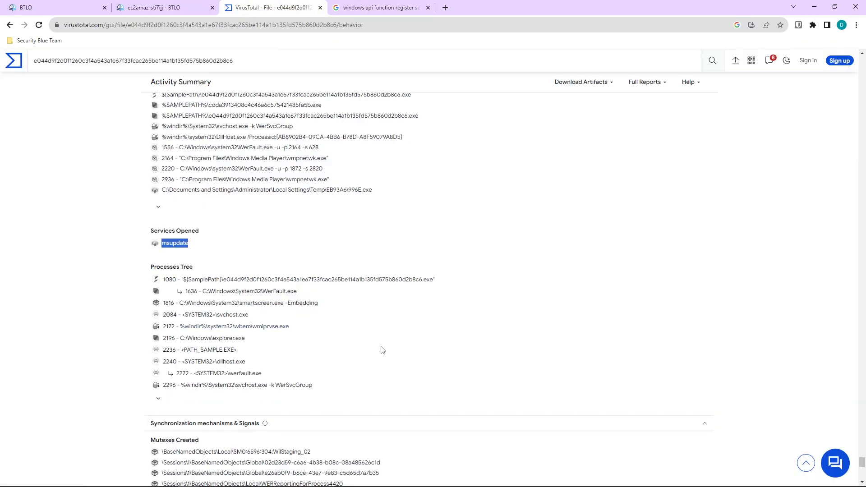
Copy the ransom-note hash d37fc1eabc6783a418d23a8d2ba5db5a from VirusTotal's Decoded Text section.
scroll(382, 350, down, 1)
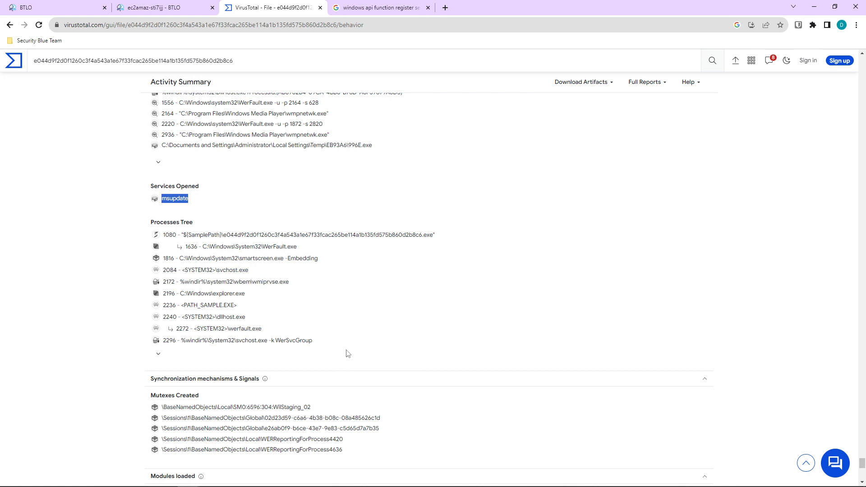
scroll(326, 279, down, 4)
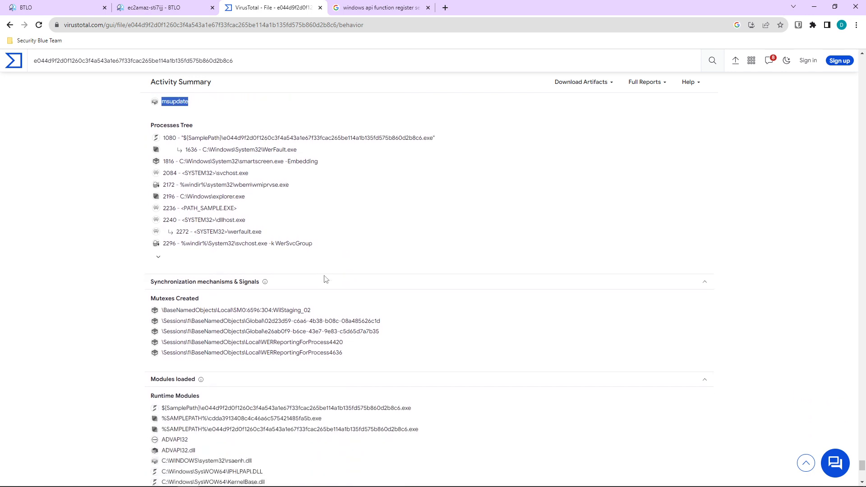
scroll(325, 278, down, 3)
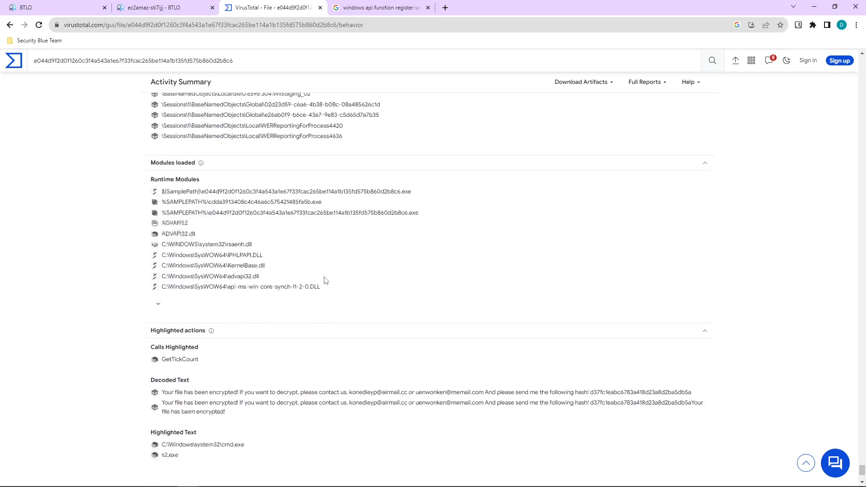
scroll(325, 280, down, 1)
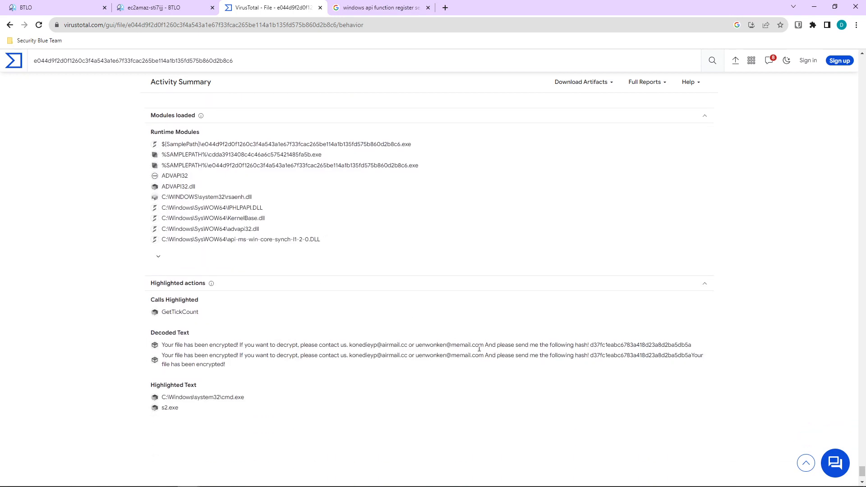
double_click(630, 344)
right_click(629, 344)
click(640, 351)
click(204, 10)
Paste the ransom-note hash into the last answer field and submit it.
scroll(752, 457, down, 6)
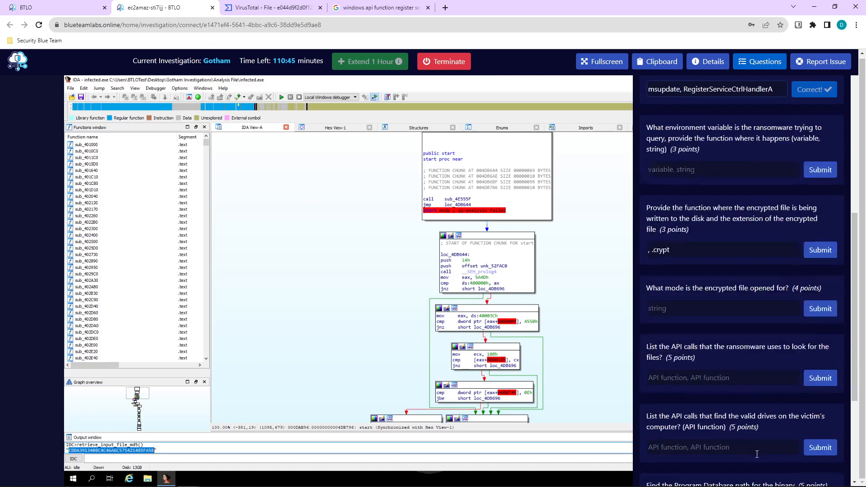
key(ctrl+v)
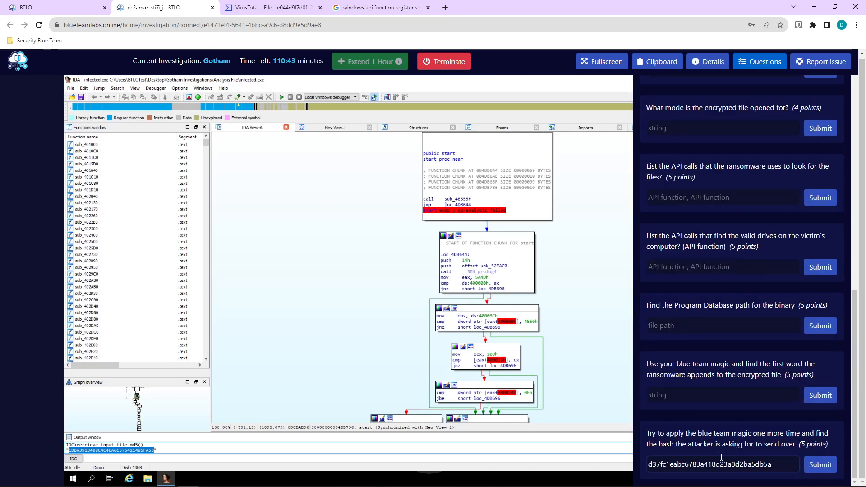
click(821, 464)
Switch between the lab and VirusTotal, ending on the VirusTotal behavior report.
click(272, 8)
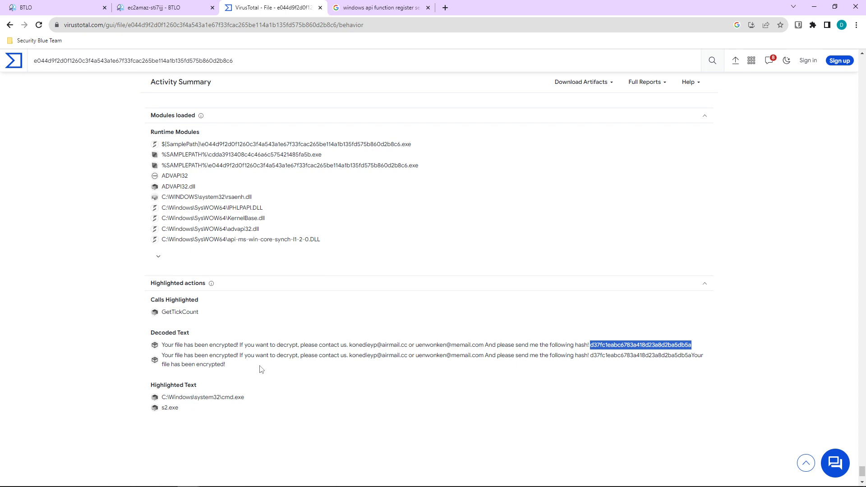
scroll(260, 367, up, 2)
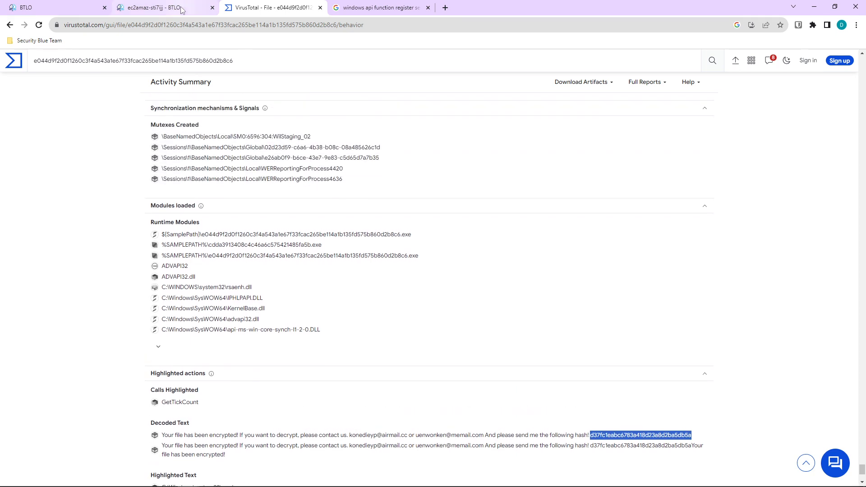
click(162, 8)
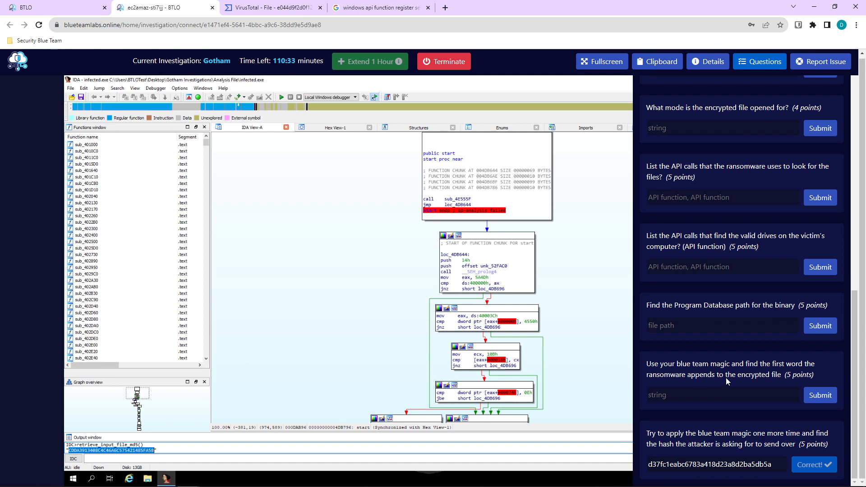
click(243, 8)
scroll(496, 376, down, 1)
scroll(495, 377, down, 5)
scroll(495, 384, up, 20)
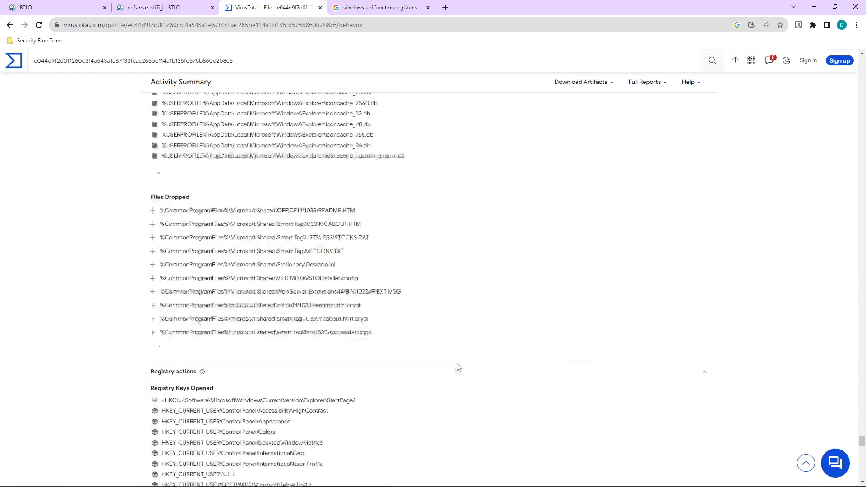
Open the sample's Community tab and scroll through its 14 comments and 12 DearCry graphs.
scroll(411, 350, up, 20)
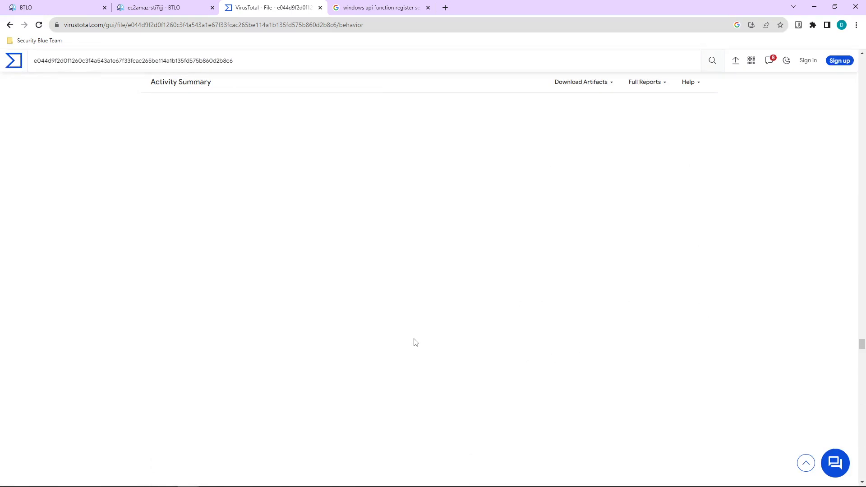
scroll(416, 344, up, 10)
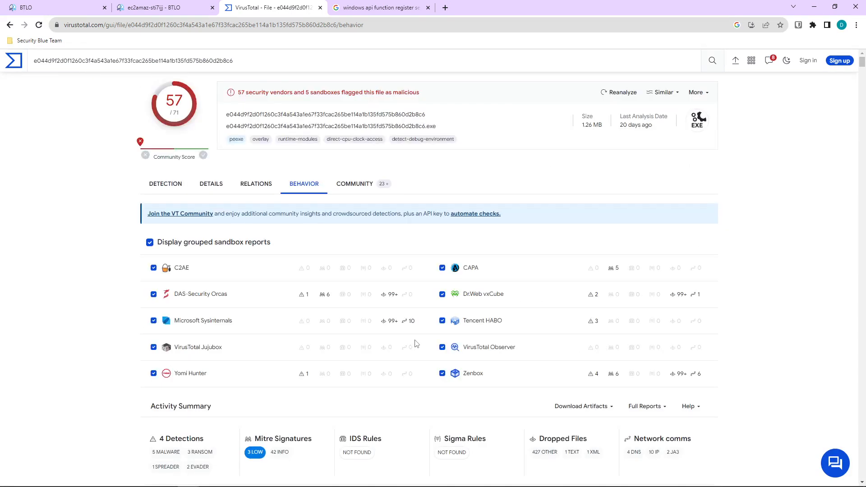
scroll(324, 284, down, 1)
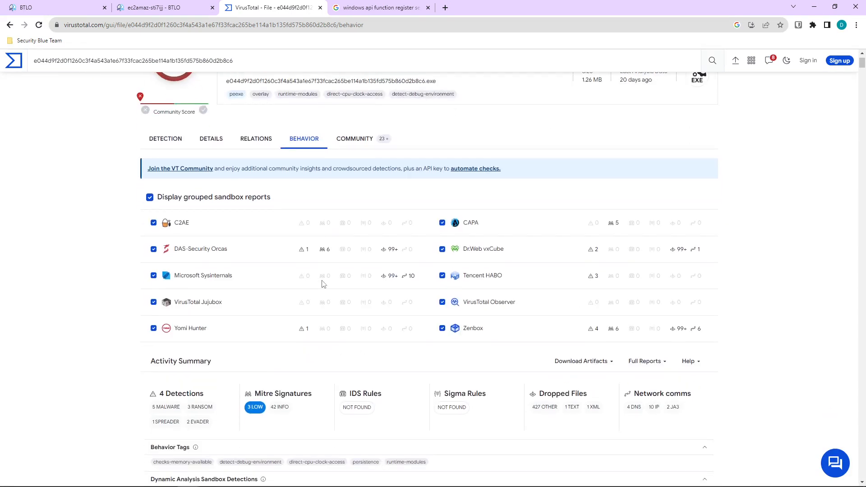
click(353, 142)
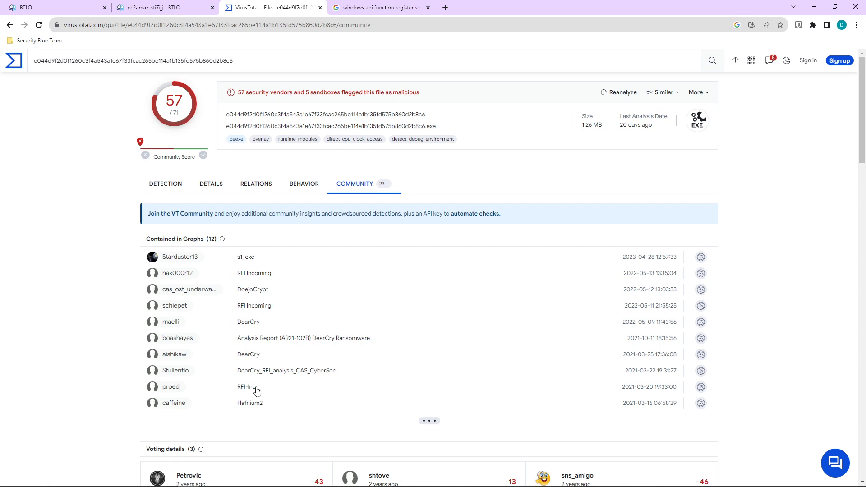
scroll(256, 378, down, 2)
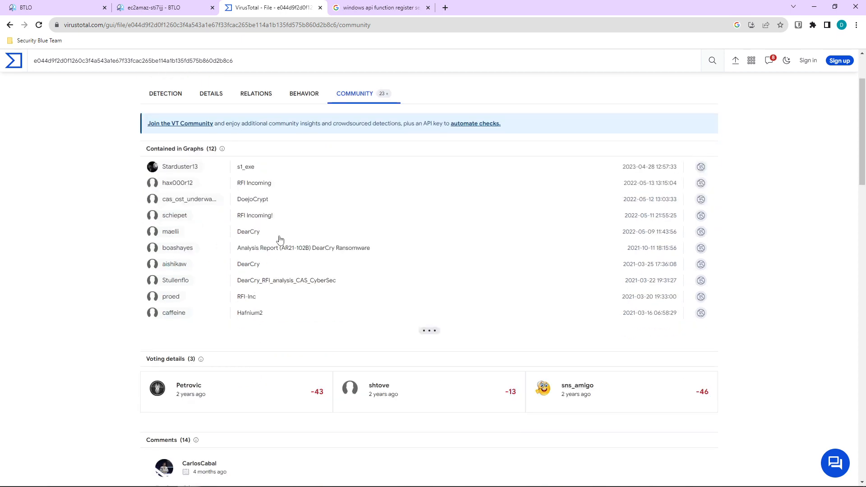
scroll(280, 261, down, 3)
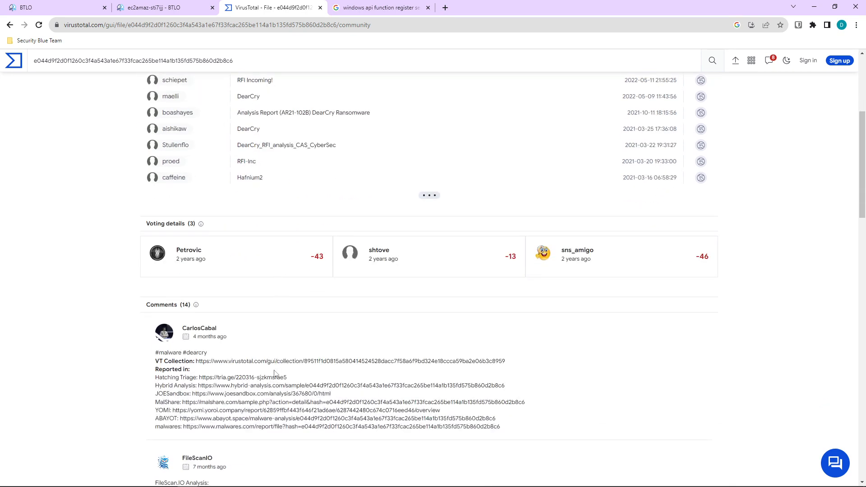
scroll(274, 373, down, 5)
scroll(273, 383, up, 10)
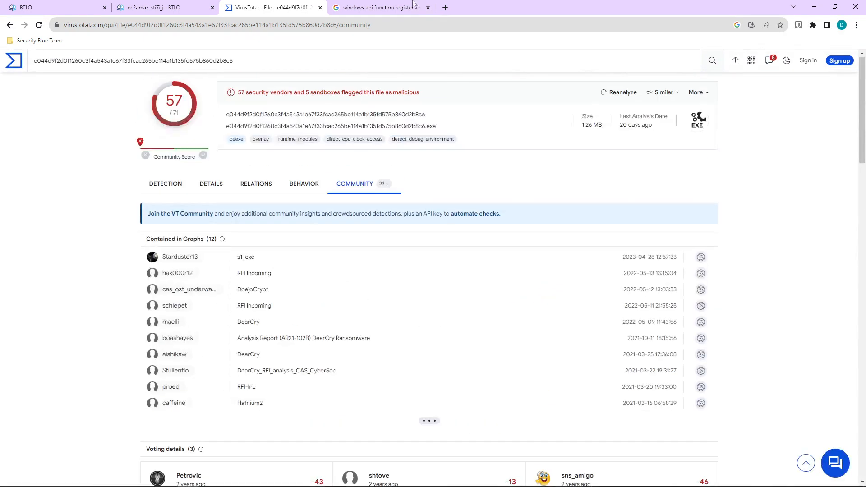
Google 'dearcry ransomware what is the first thing it writes to the file' and open the Infosec result.
click(413, 4)
triple_click(314, 67)
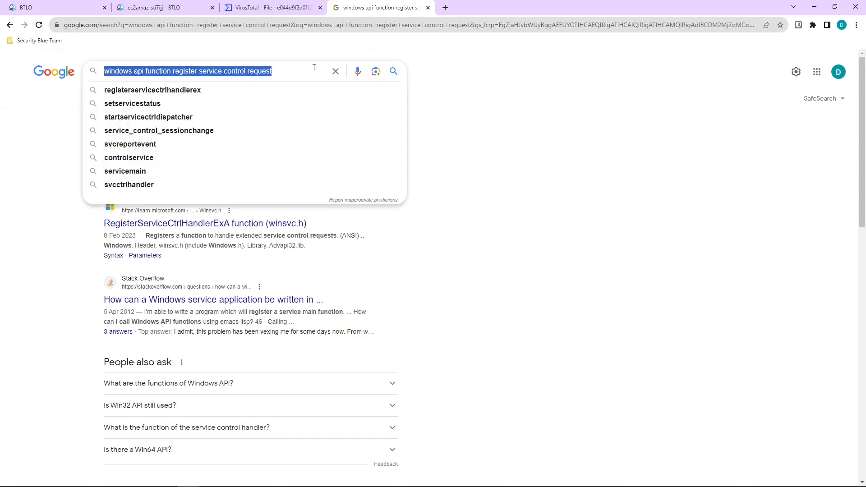
text(dearcry)
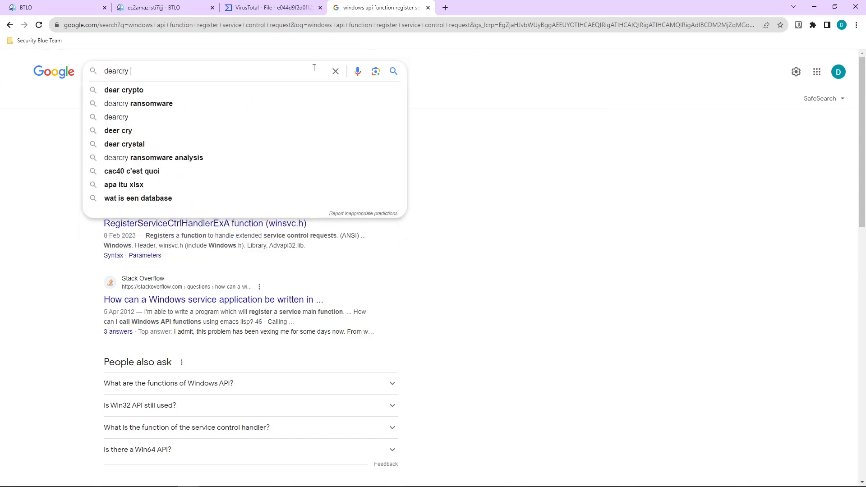
text( ransomwate)
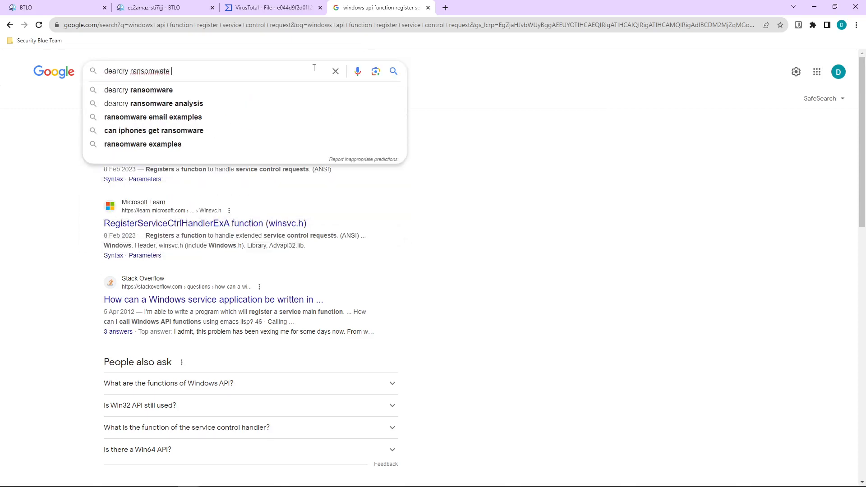
key(BackSpace)
key(BackSpace)
key(BackSpace)
text(re)
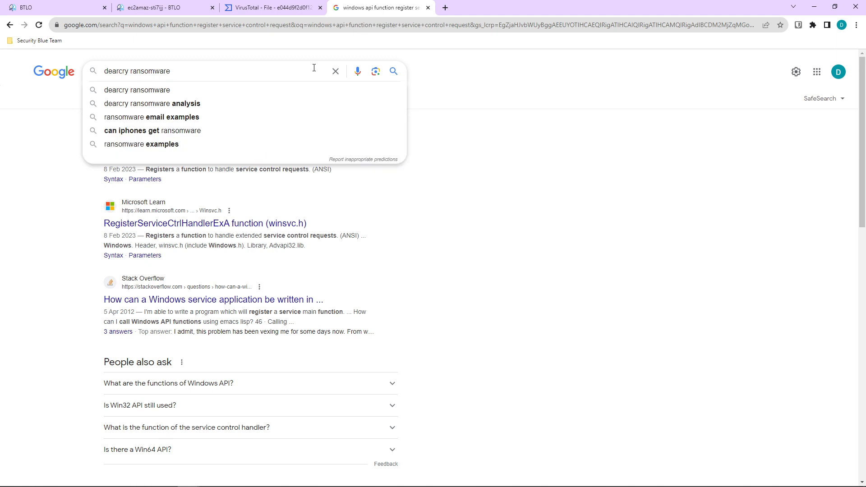
text( what is the)
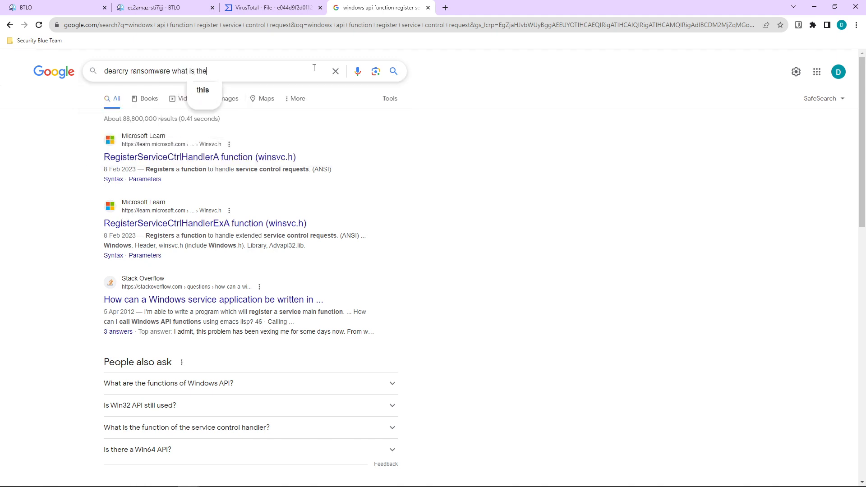
text( first thing it )
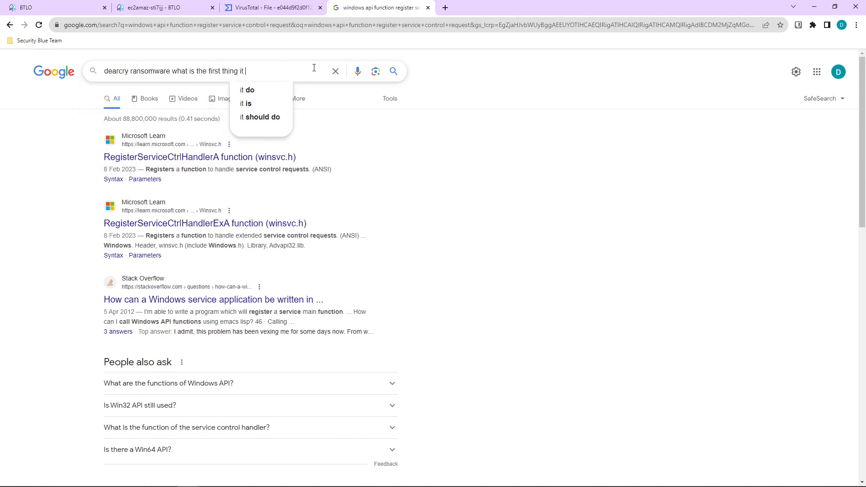
text(writes t)
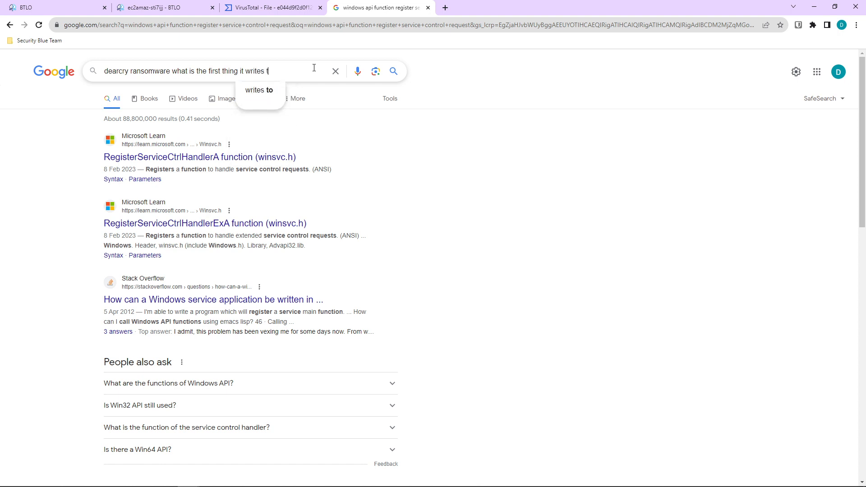
text(o the file)
key(Return)
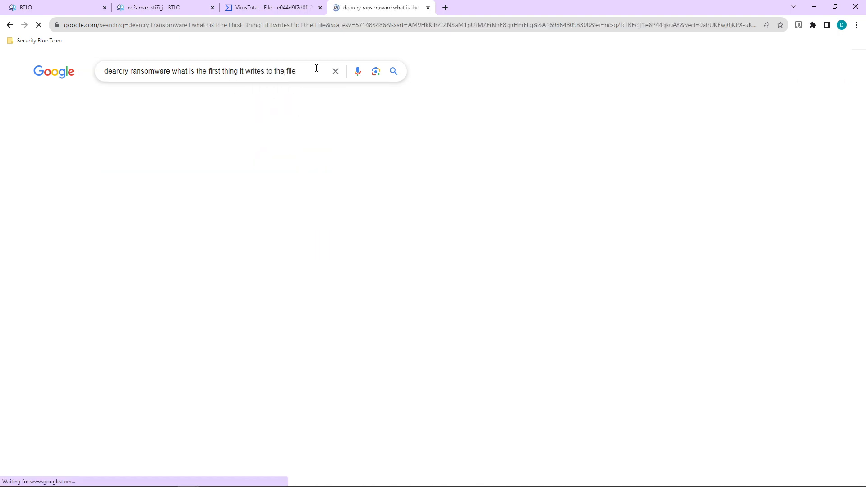
middle_click(220, 158)
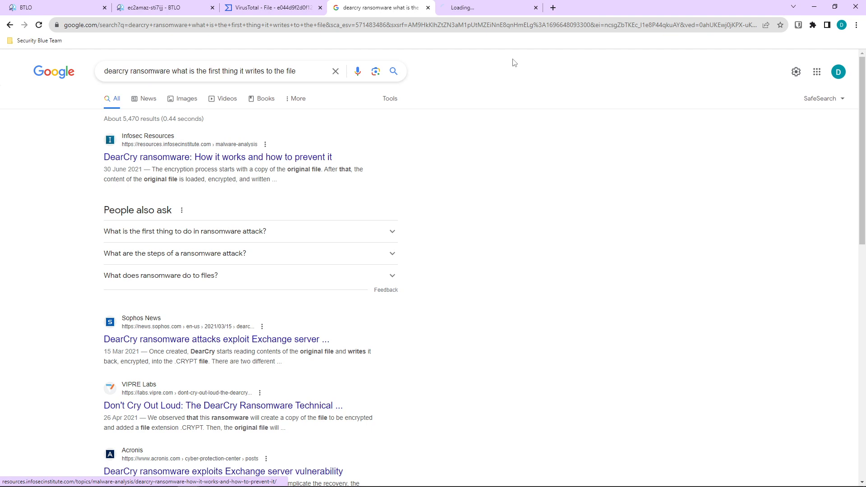
Read down the Infosec Resources DearCry article, dismissing the advertisement popup.
click(478, 7)
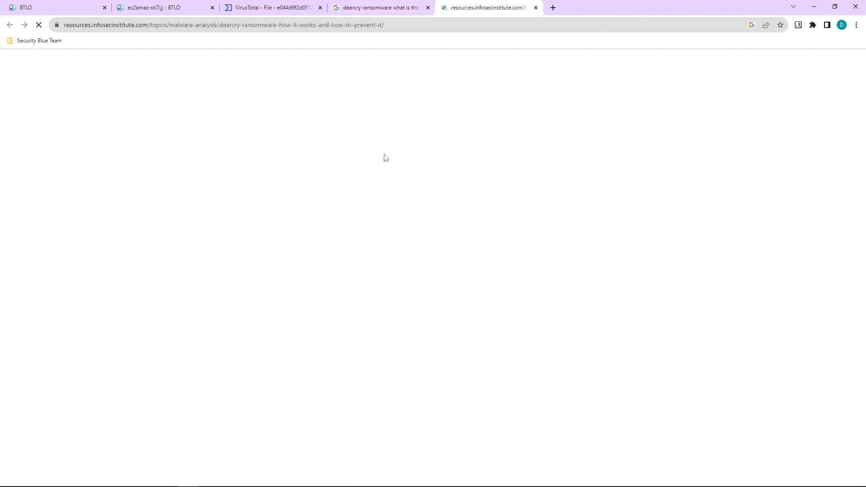
scroll(376, 244, down, 4)
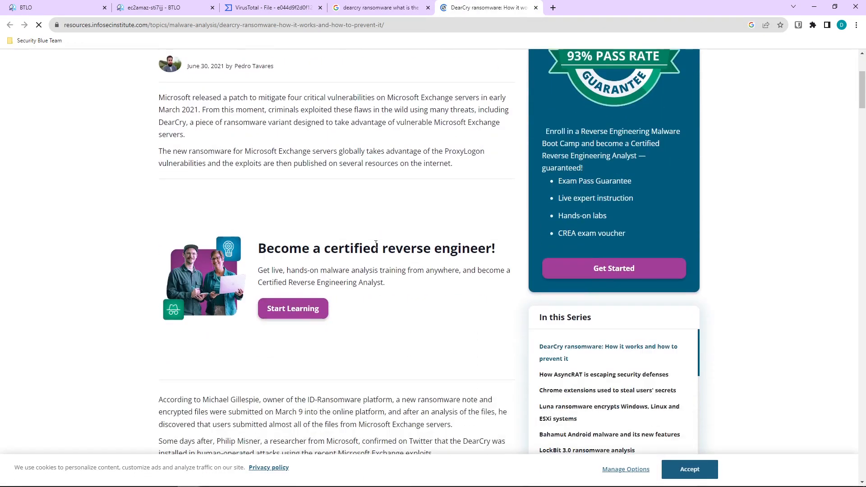
scroll(291, 167, down, 7)
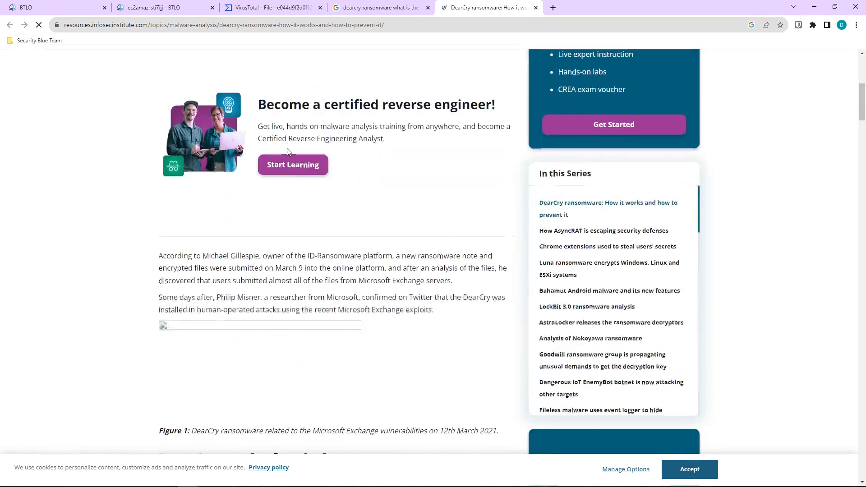
scroll(296, 197, down, 2)
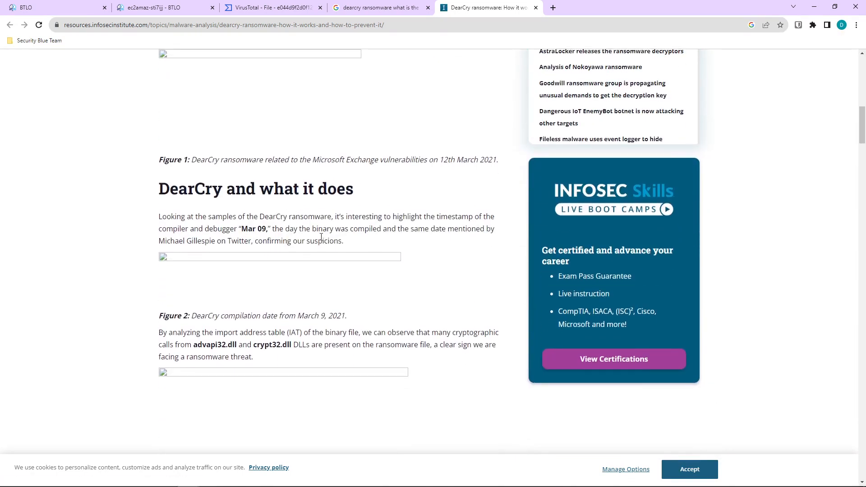
scroll(321, 239, down, 2)
scroll(321, 242, down, 4)
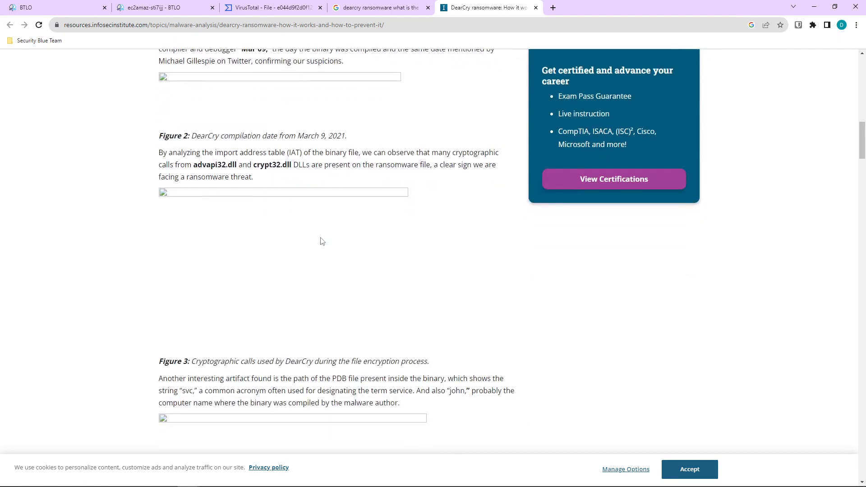
scroll(322, 246, down, 4)
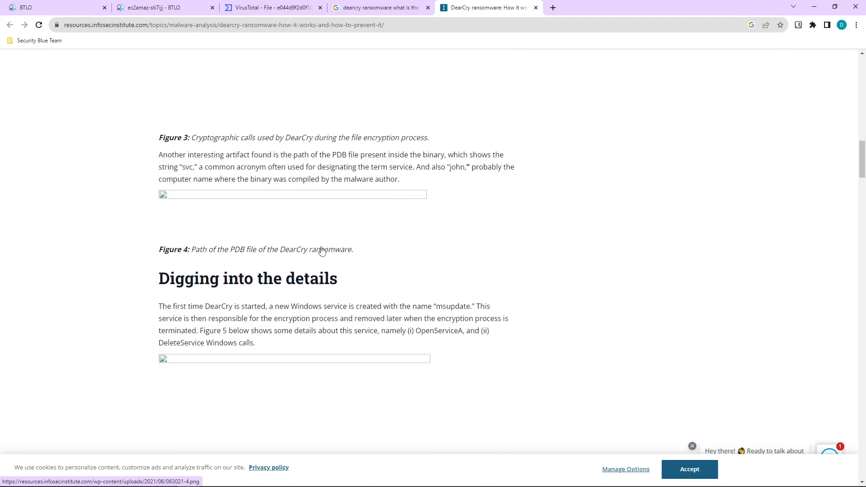
scroll(321, 247, down, 2)
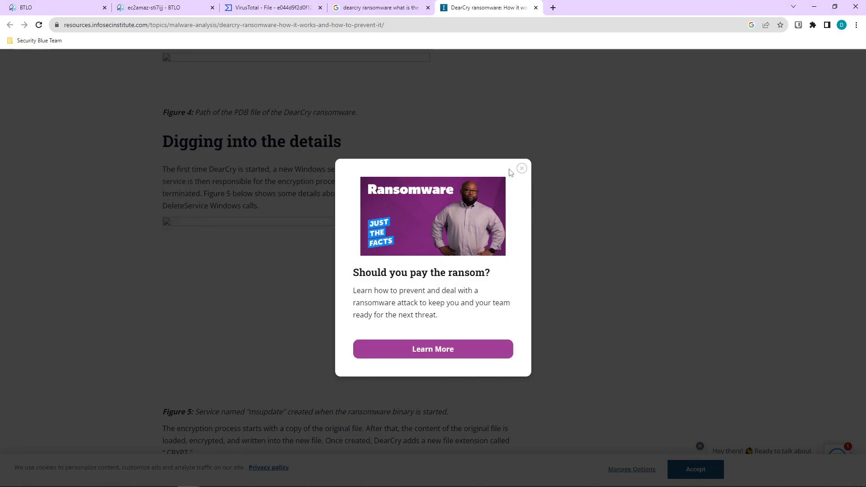
click(521, 169)
scroll(221, 240, down, 5)
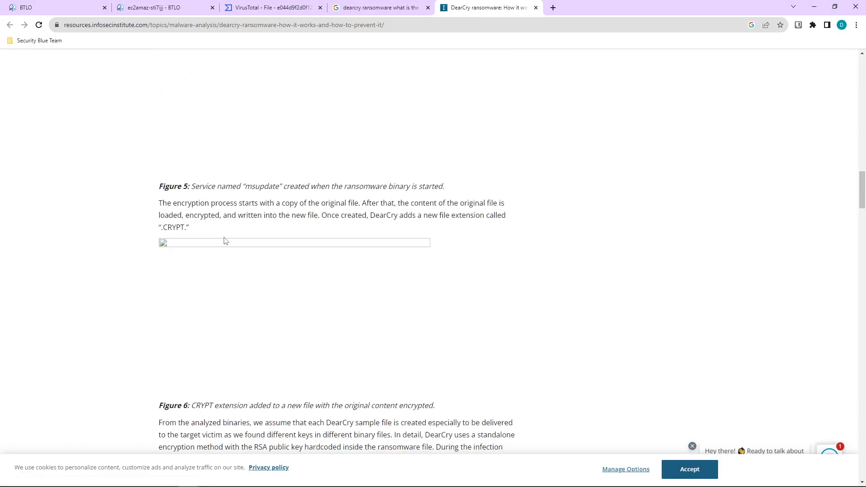
scroll(226, 241, down, 3)
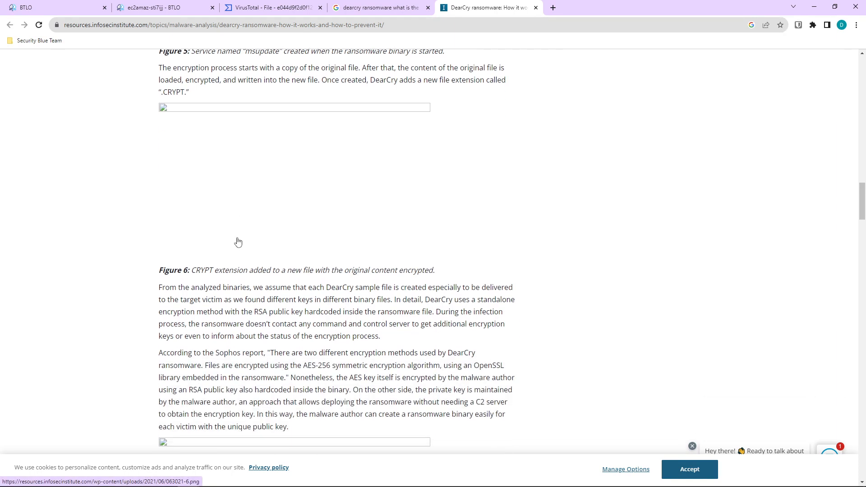
scroll(238, 242, down, 1)
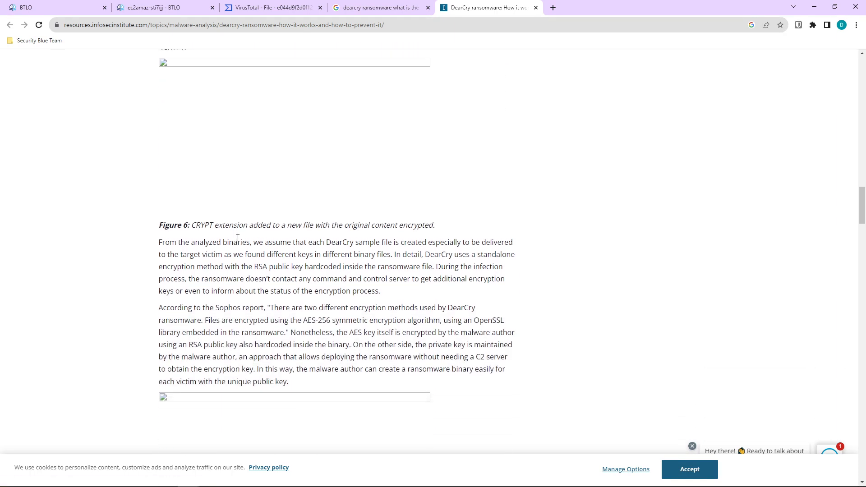
scroll(238, 237, down, 2)
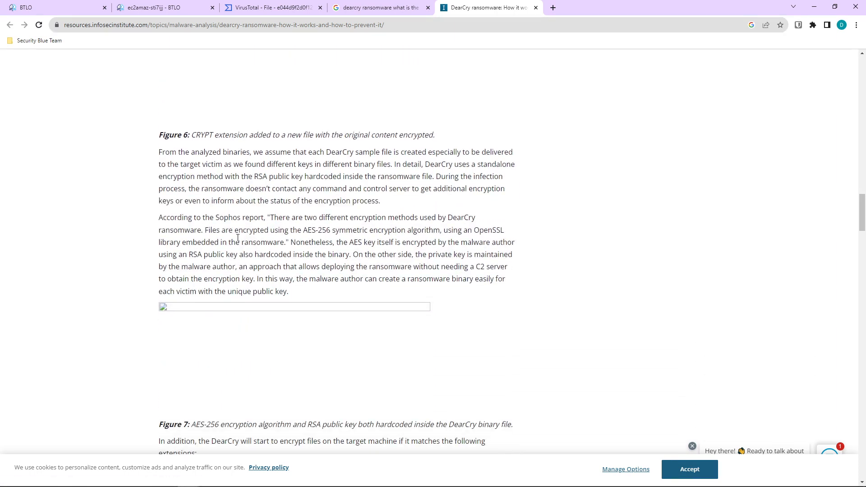
scroll(238, 238, down, 1)
scroll(238, 238, down, 3)
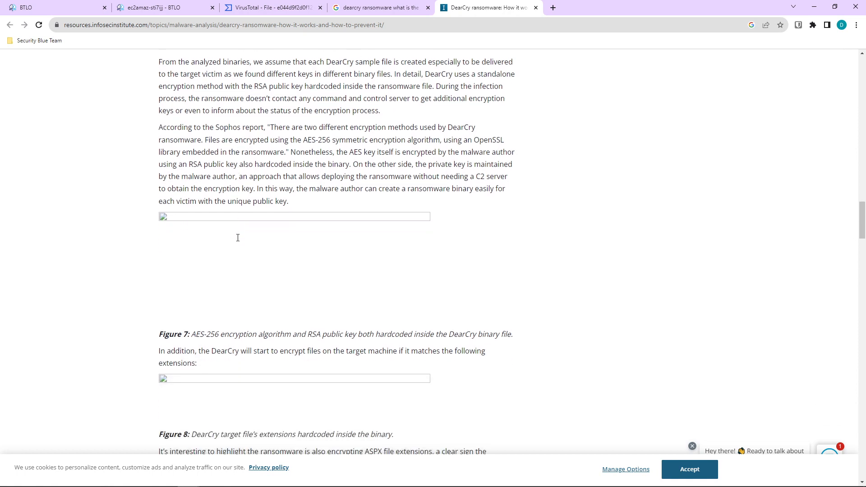
scroll(238, 241, down, 2)
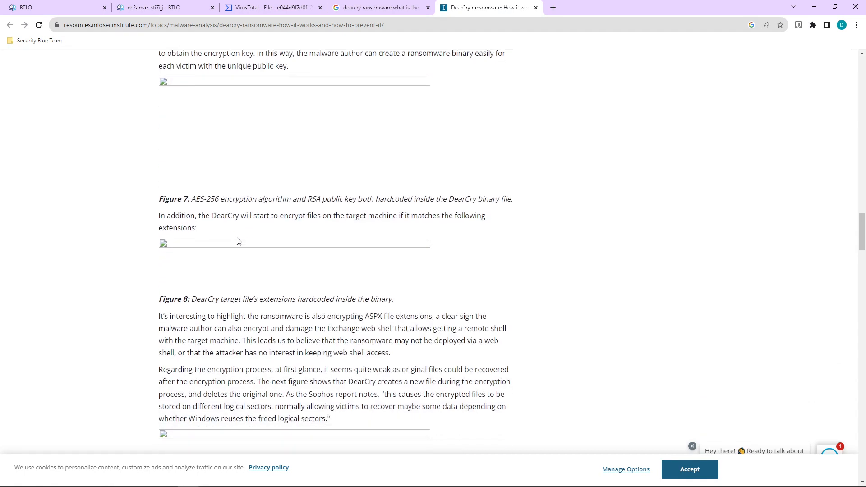
scroll(238, 242, down, 1)
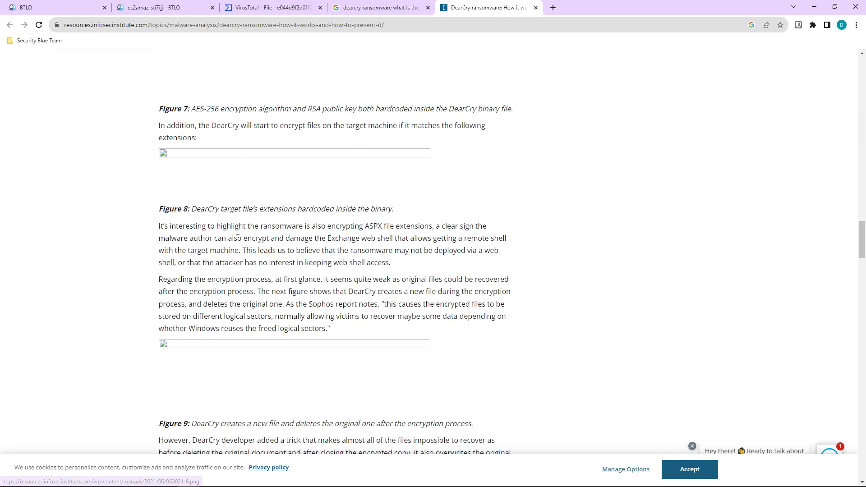
scroll(238, 242, down, 4)
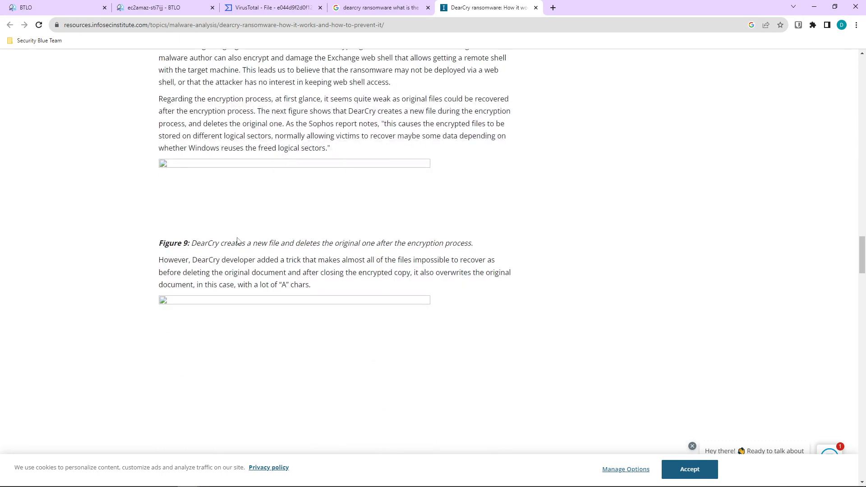
Find 'wr' in the article to step through the write matches, then close the tab.
key(ctrl+f)
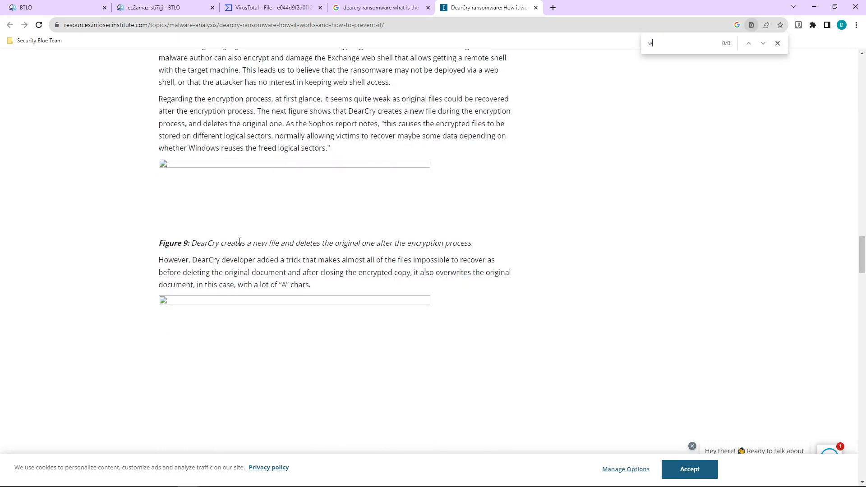
text(write)
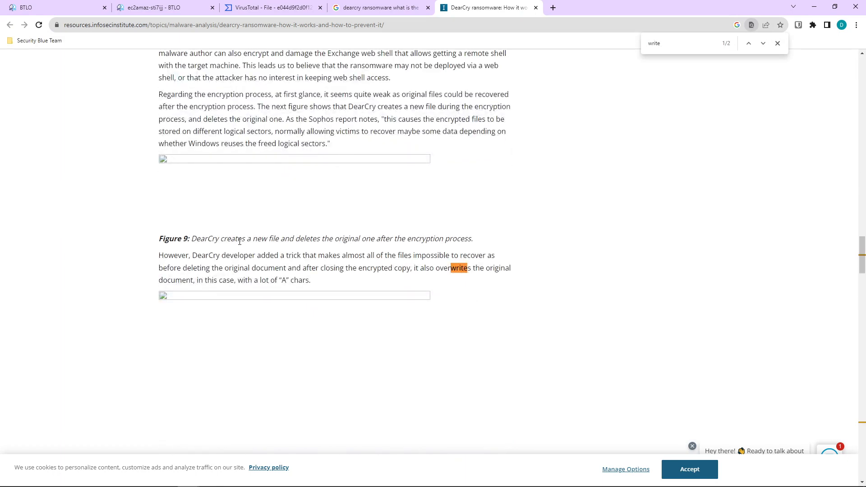
key(Return)
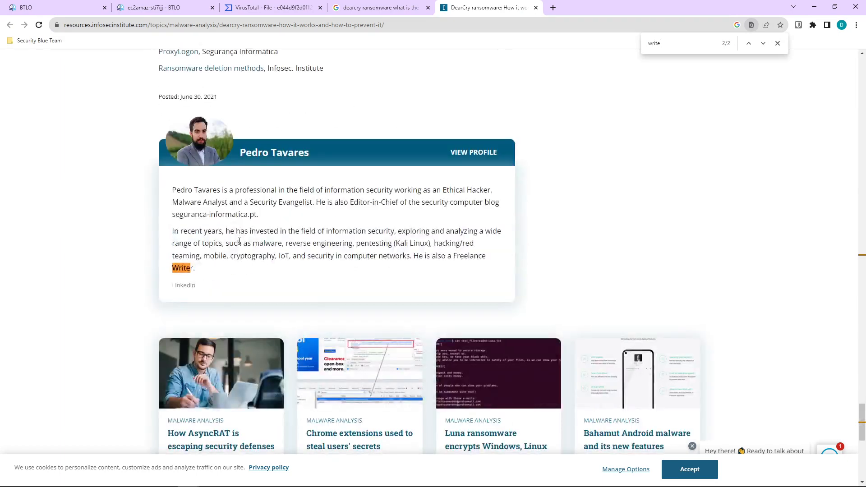
click(536, 7)
Open the Sophos News, VIPRE Labs and Acronis DearCry results in new tabs.
scroll(155, 315, down, 1)
middle_click(158, 294)
middle_click(256, 361)
scroll(256, 364, down, 1)
middle_click(236, 381)
Read the Sophos article down to its 'DearCry and WannaCry' DEARCRY! header section.
click(474, 8)
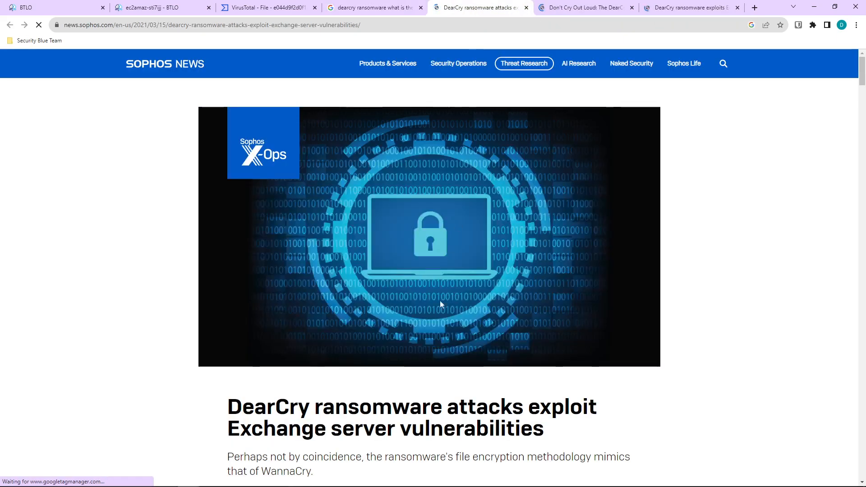
scroll(440, 302, down, 5)
scroll(381, 357, down, 1)
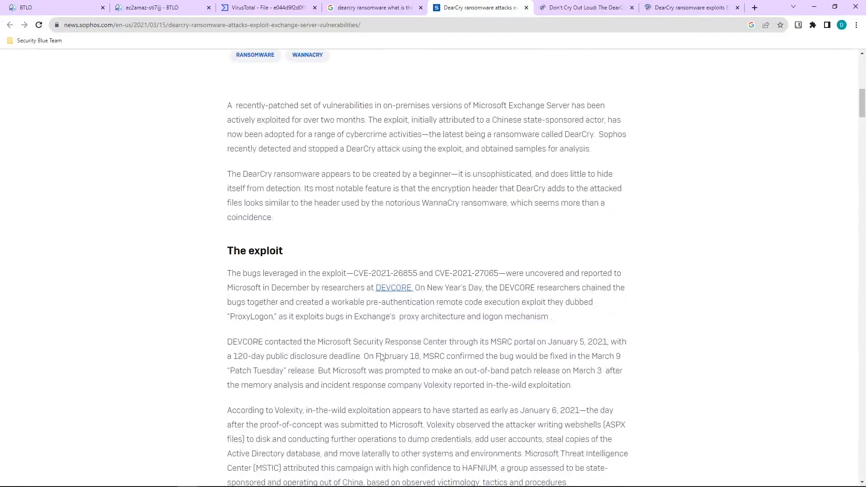
scroll(381, 357, down, 2)
scroll(380, 357, down, 5)
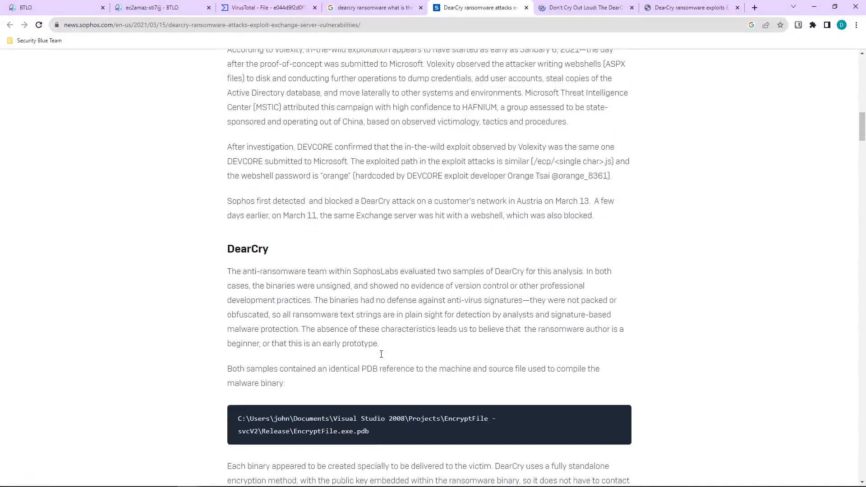
scroll(380, 357, down, 8)
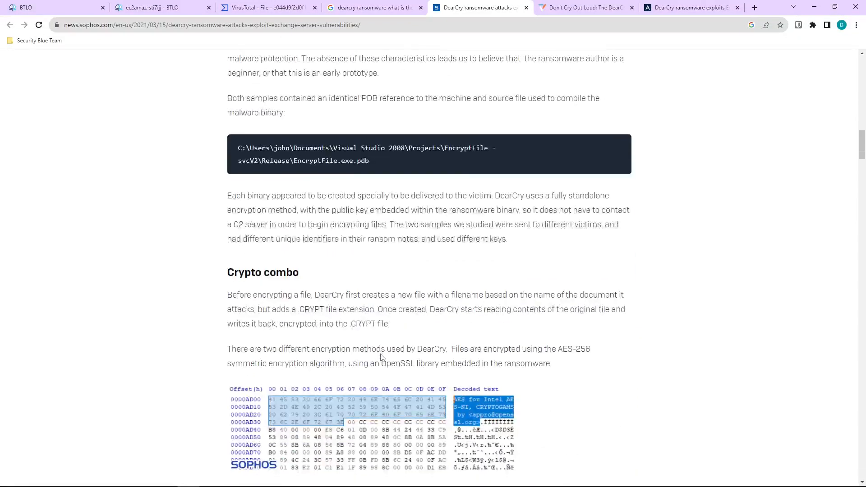
scroll(411, 346, down, 8)
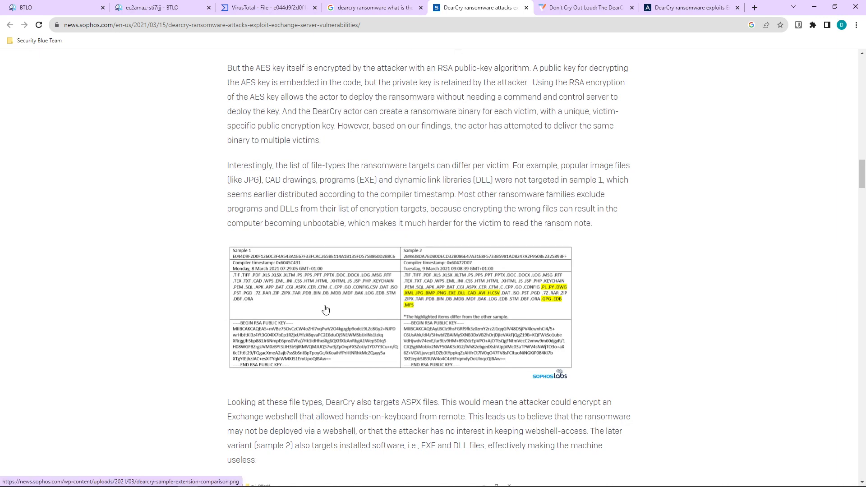
scroll(402, 370, down, 1)
scroll(301, 189, down, 3)
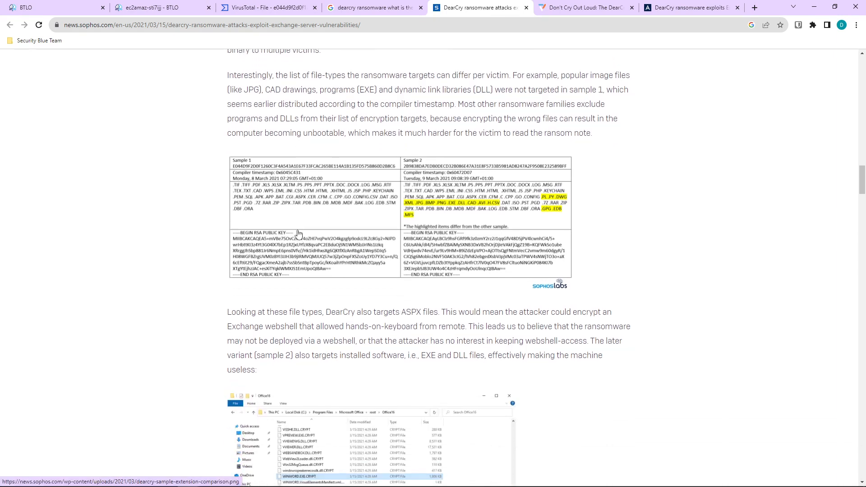
scroll(301, 250, down, 6)
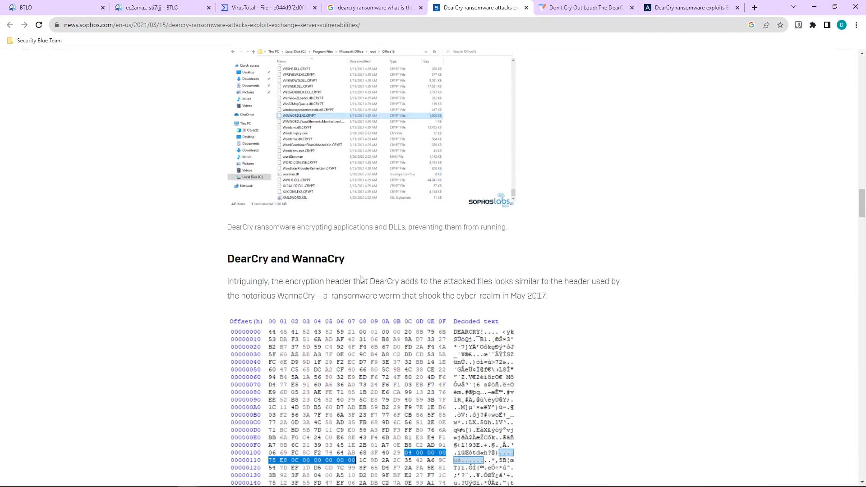
scroll(361, 279, down, 1)
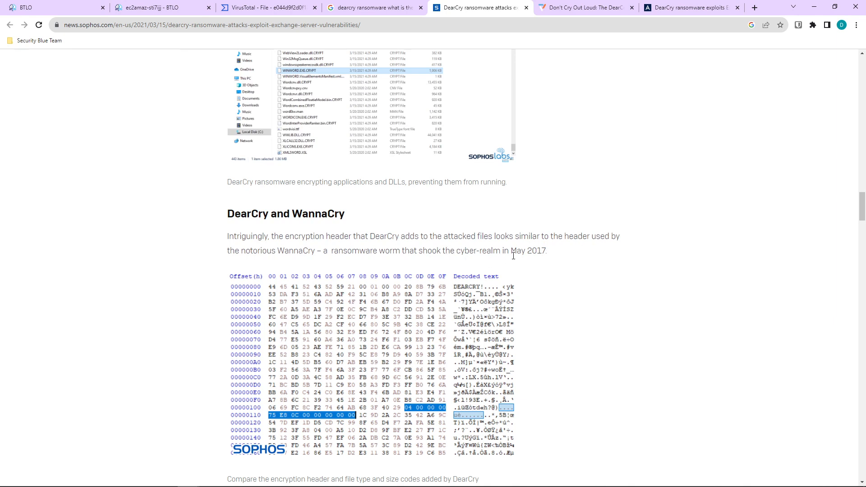
scroll(513, 256, down, 1)
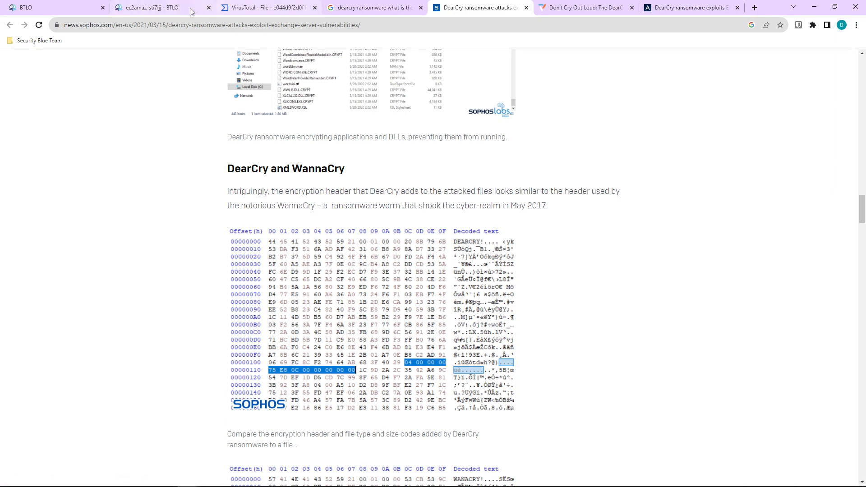
click(163, 8)
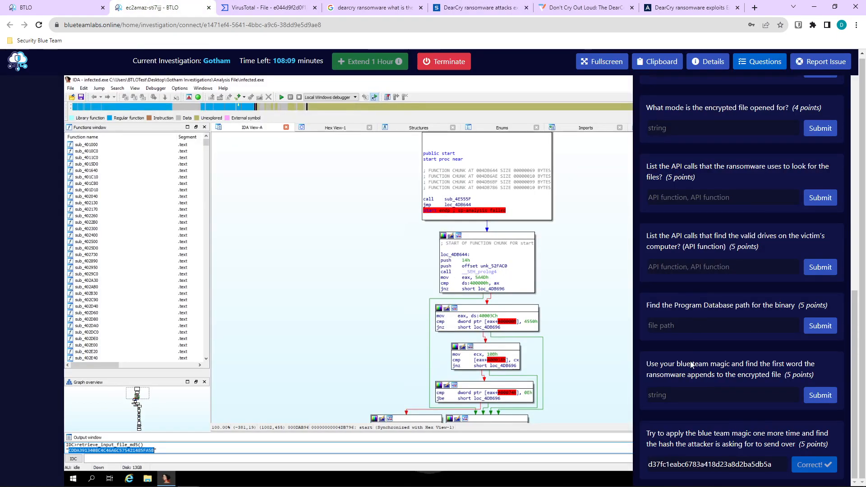
Submit 'DEARCRY!' as the first word appended to encrypted files.
click(679, 395)
text(DEARCRY!)
key(Return)
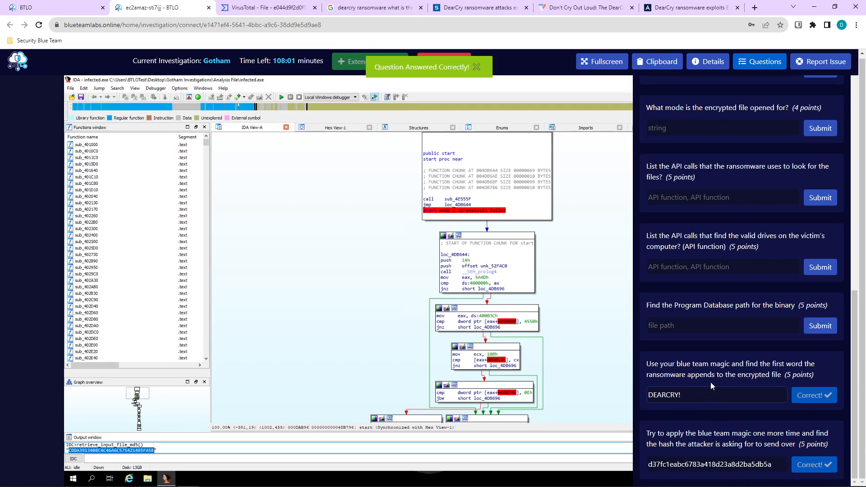
scroll(742, 279, up, 4)
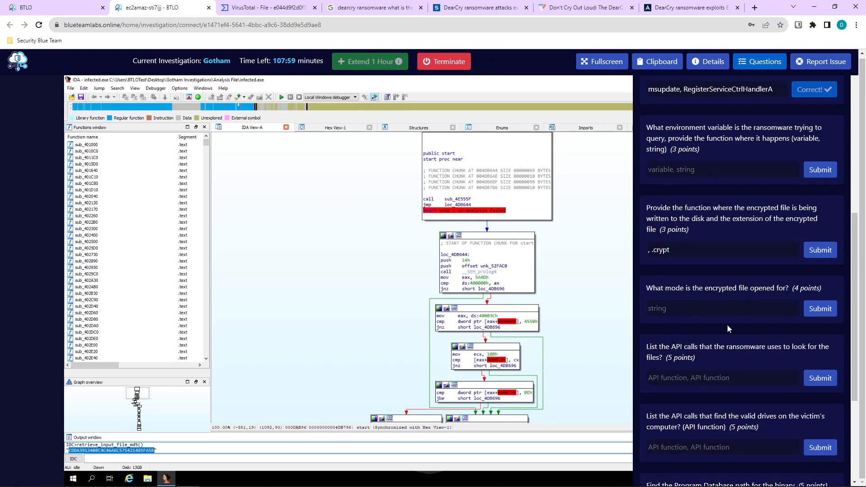
scroll(727, 324, down, 4)
scroll(727, 326, up, 12)
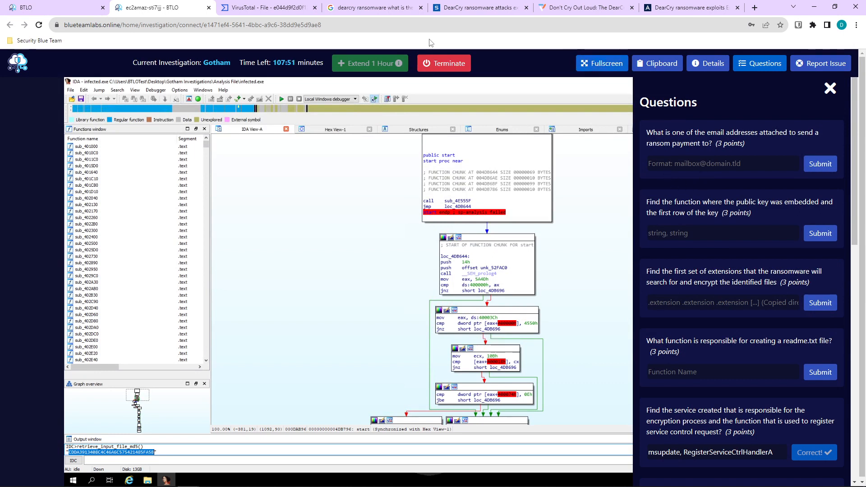
On the sample's VirusTotal report, look through the Details, Detection and Relations sections.
key(ctrl+Tab)
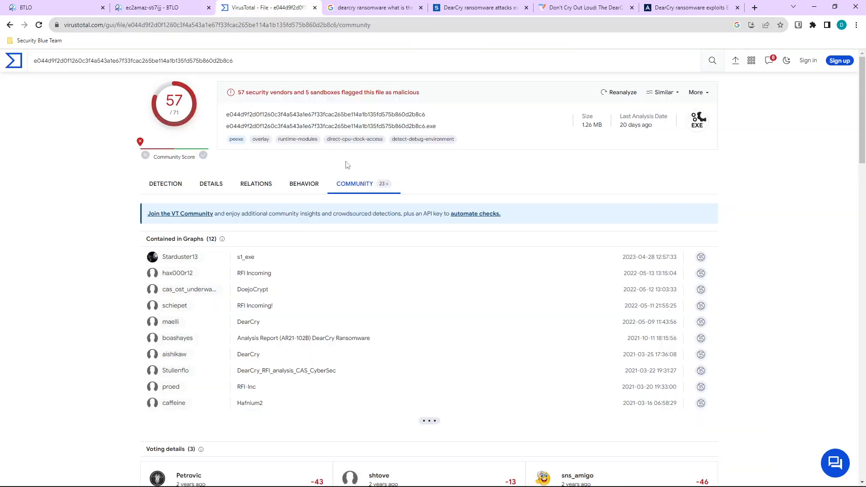
scroll(388, 294, down, 12)
scroll(391, 300, up, 12)
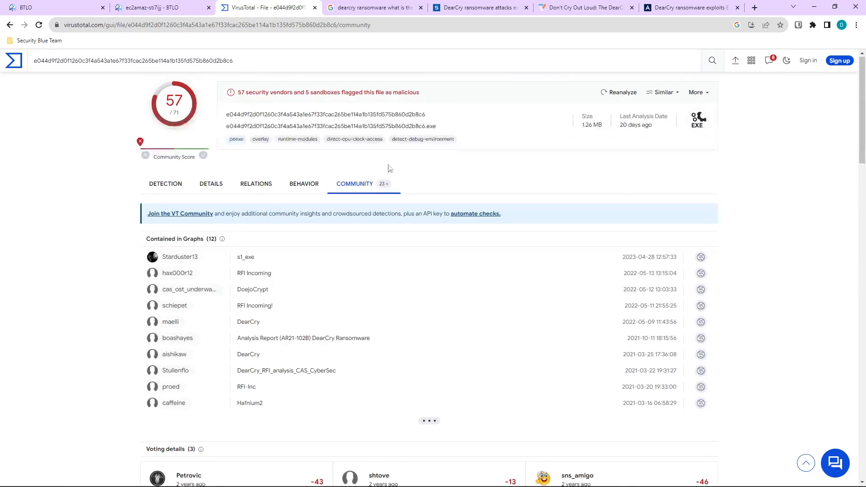
click(209, 184)
scroll(378, 324, down, 15)
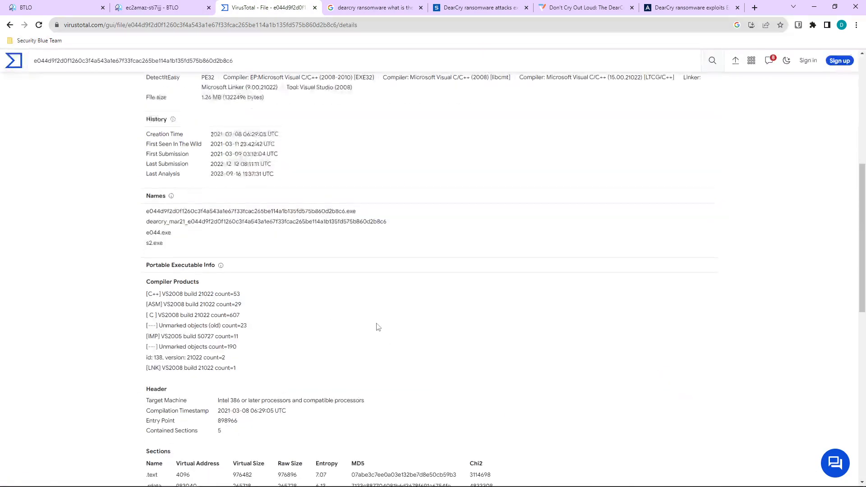
scroll(413, 371, up, 15)
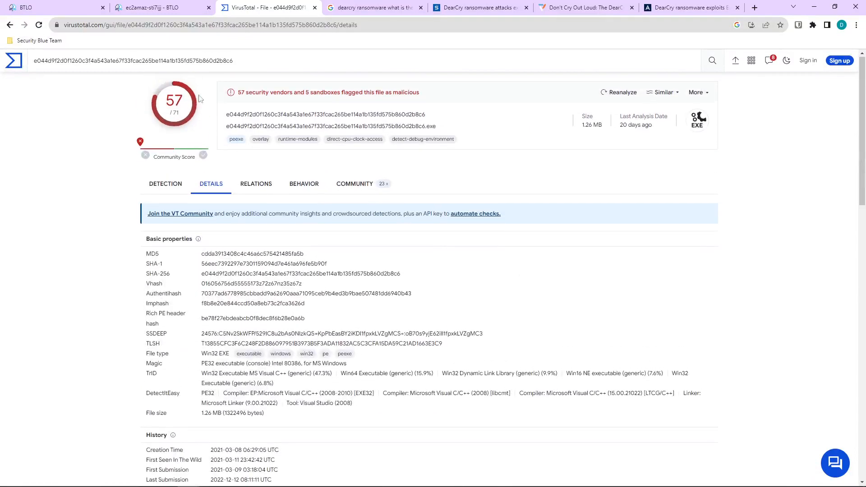
click(183, 186)
scroll(217, 198, down, 6)
scroll(243, 194, up, 6)
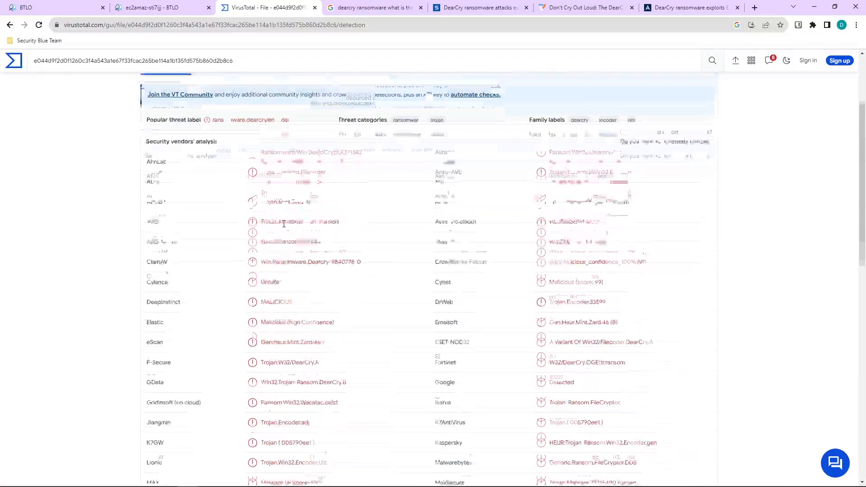
click(264, 189)
scroll(323, 316, down, 15)
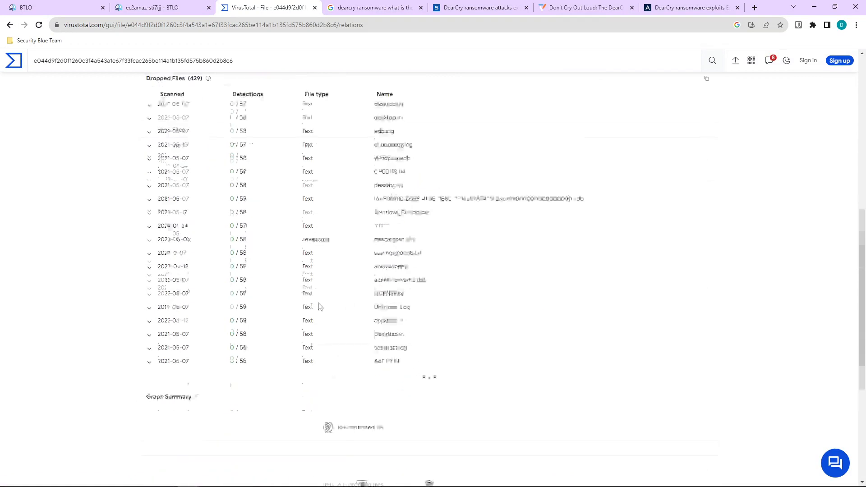
scroll(324, 328, up, 15)
Review the Behavior sandbox report, collapsing the long list of written files.
click(308, 182)
scroll(318, 246, down, 12)
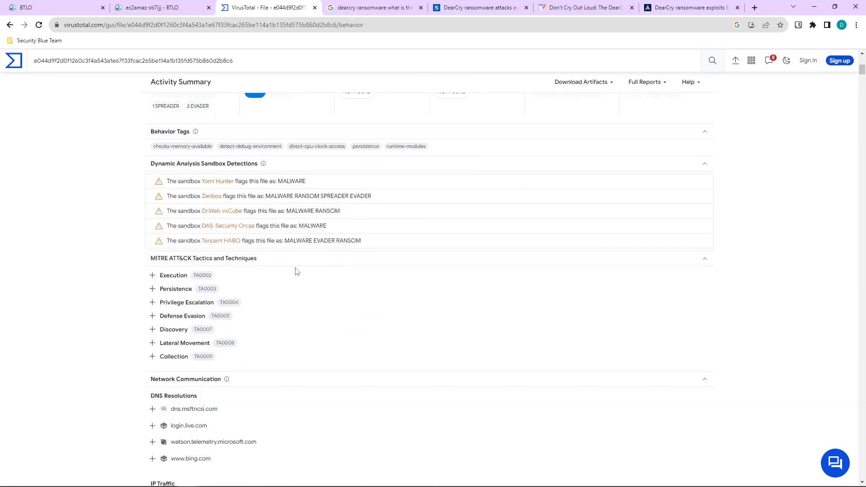
scroll(281, 288, down, 20)
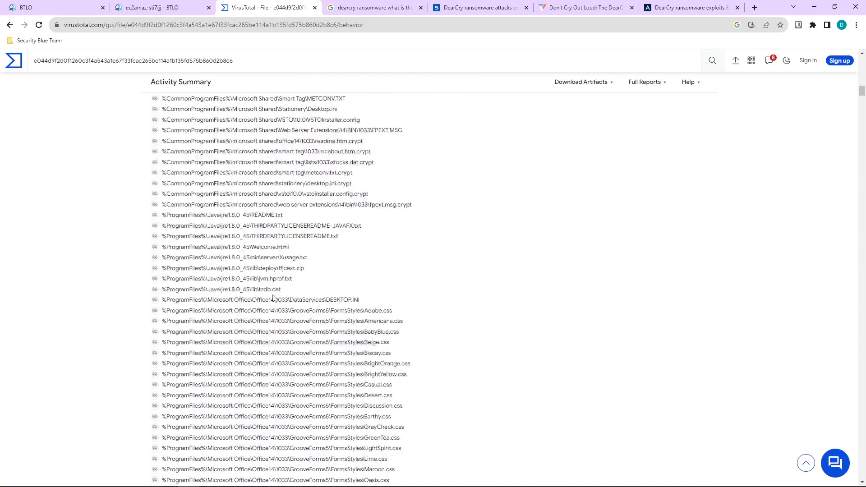
scroll(263, 288, down, 20)
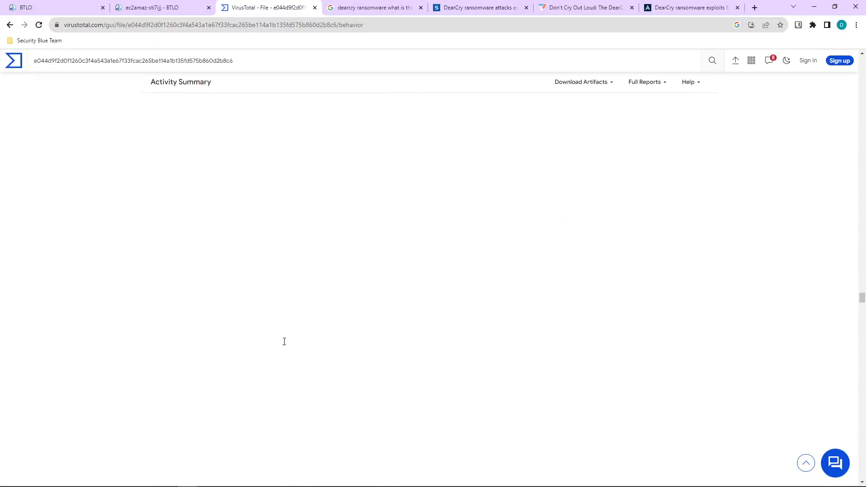
scroll(291, 354, down, 10)
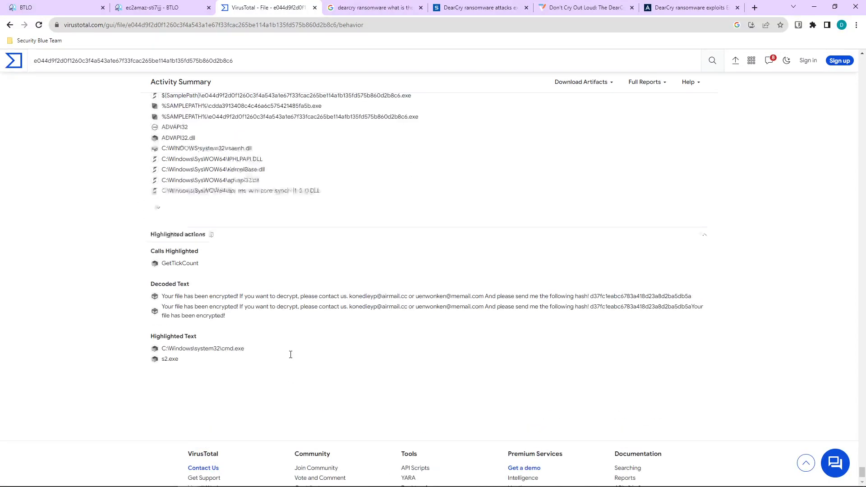
scroll(290, 355, up, 15)
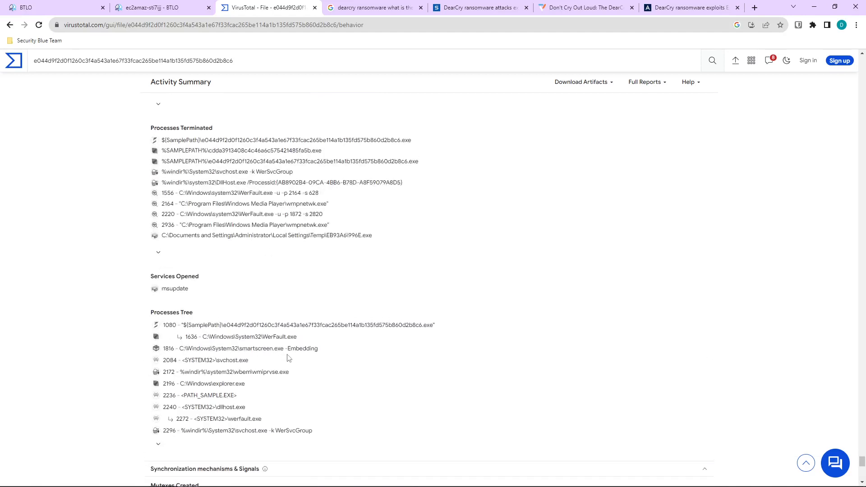
scroll(269, 358, up, 8)
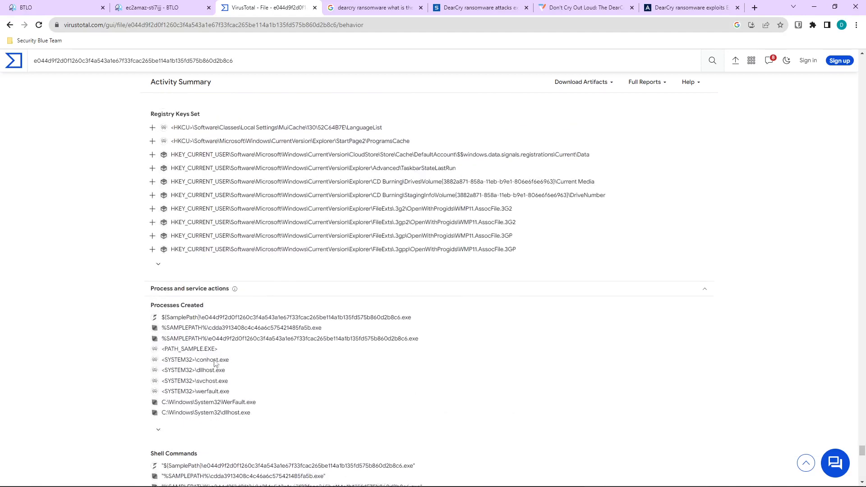
scroll(169, 346, up, 10)
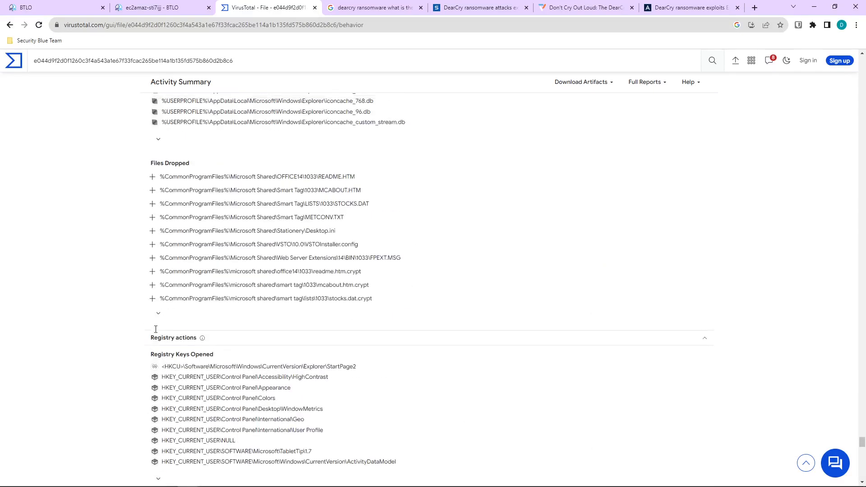
scroll(156, 329, up, 12)
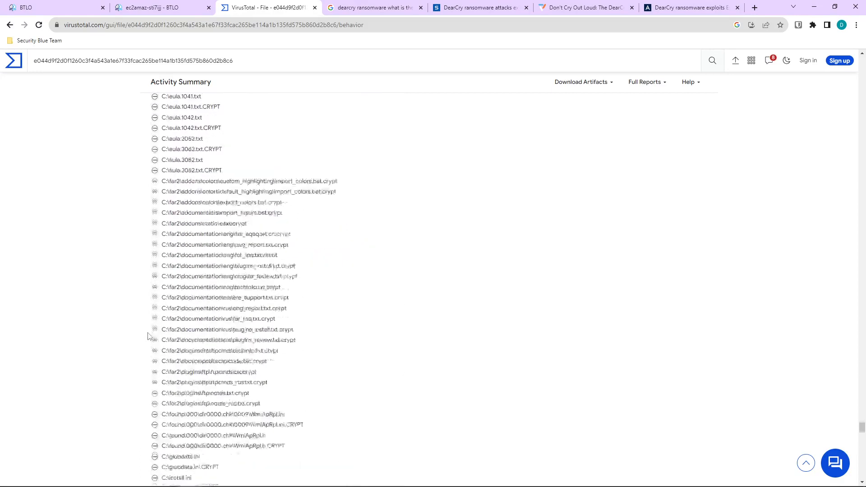
scroll(151, 337, down, 2)
scroll(158, 342, up, 1)
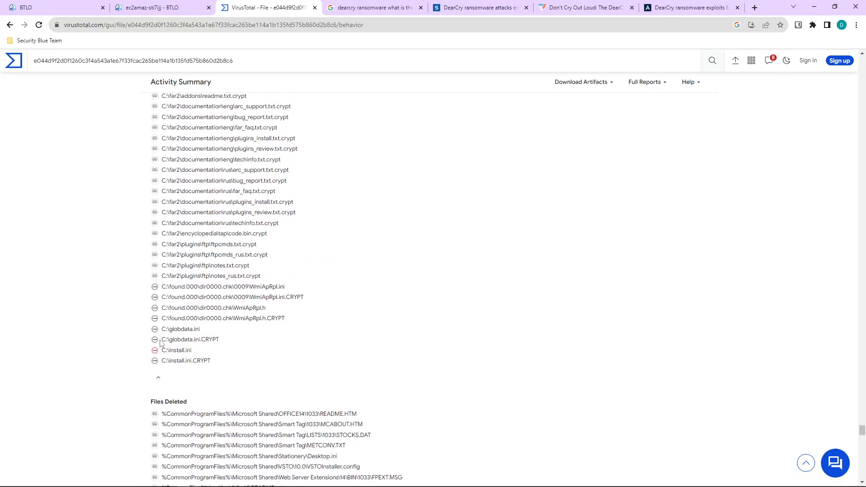
click(159, 377)
scroll(176, 336, up, 15)
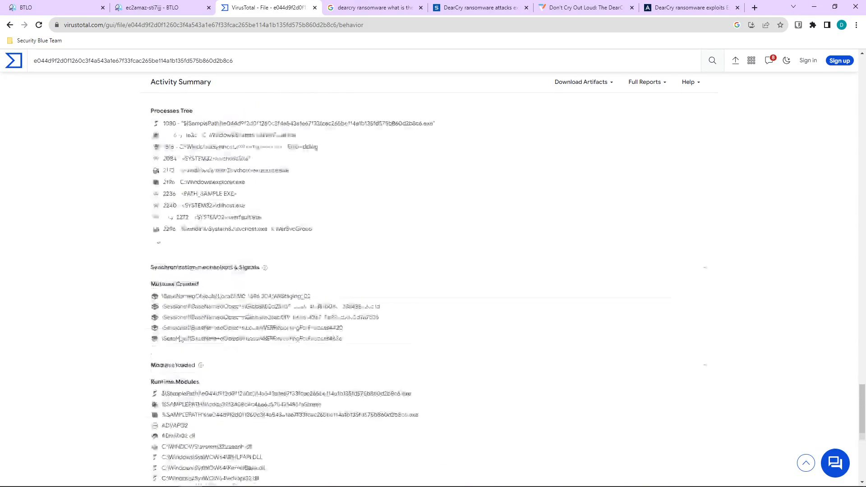
scroll(181, 340, up, 8)
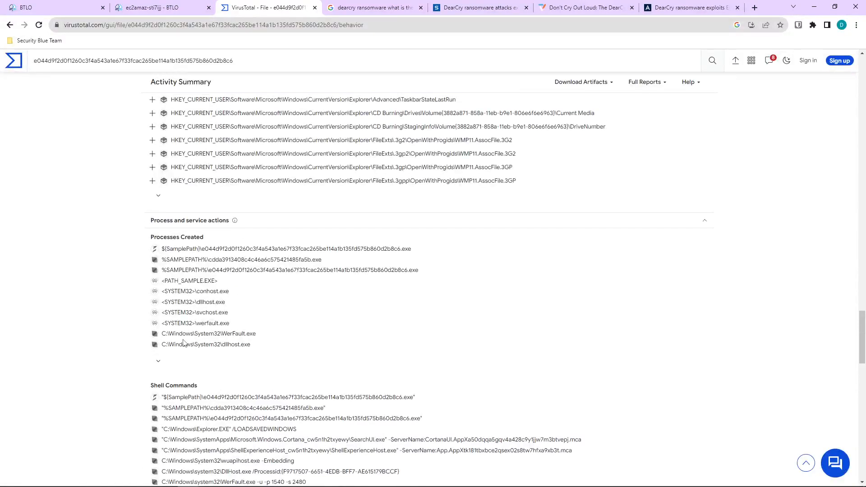
scroll(182, 343, up, 10)
scroll(191, 347, up, 20)
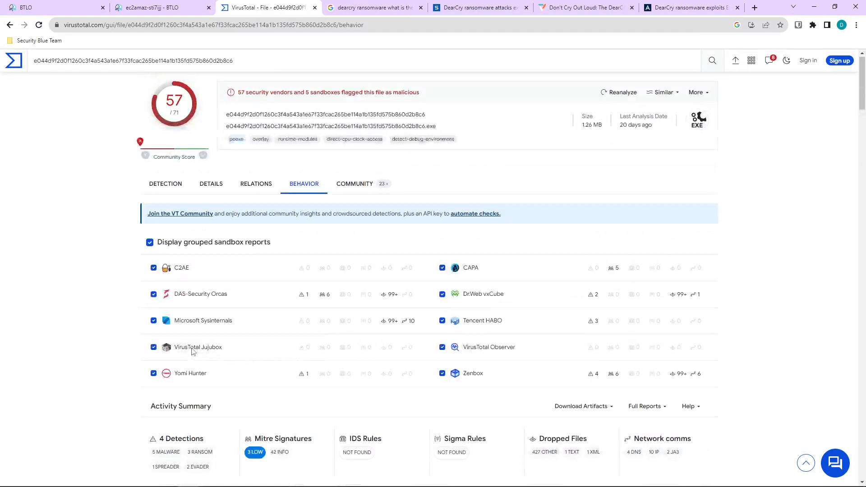
Make the lab session fullscreen and reposition and widen the IDA window.
click(155, 8)
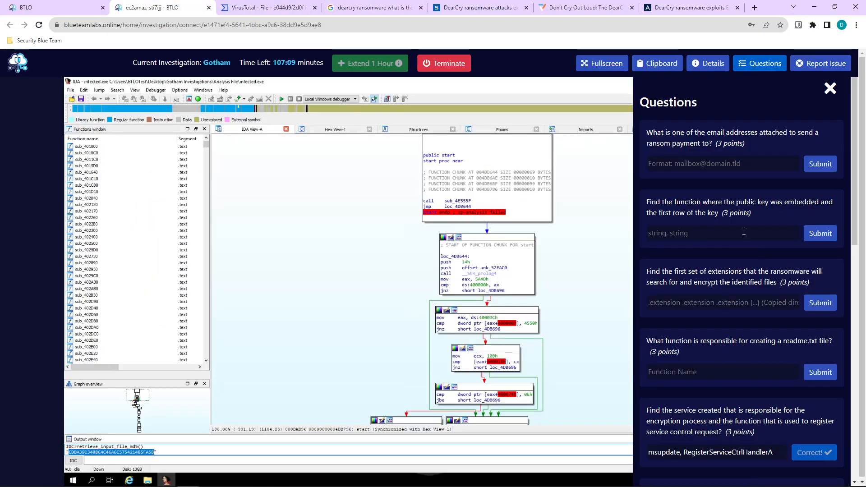
click(601, 63)
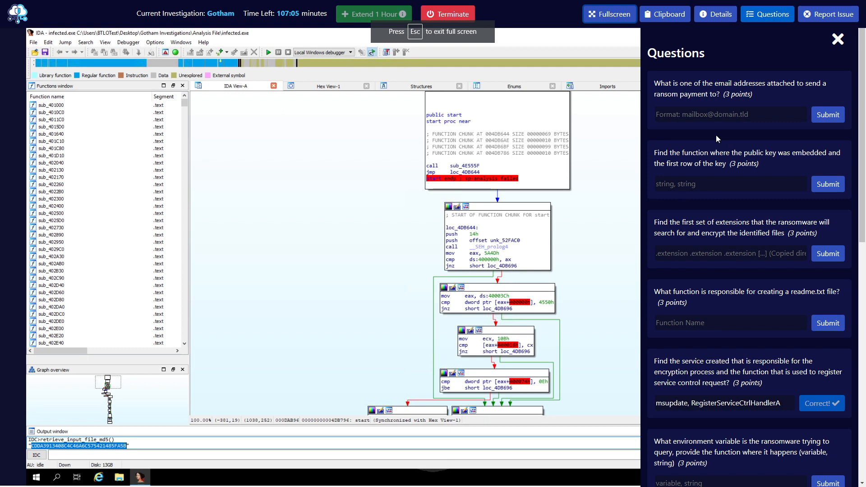
drag(543, 33, 27, 158)
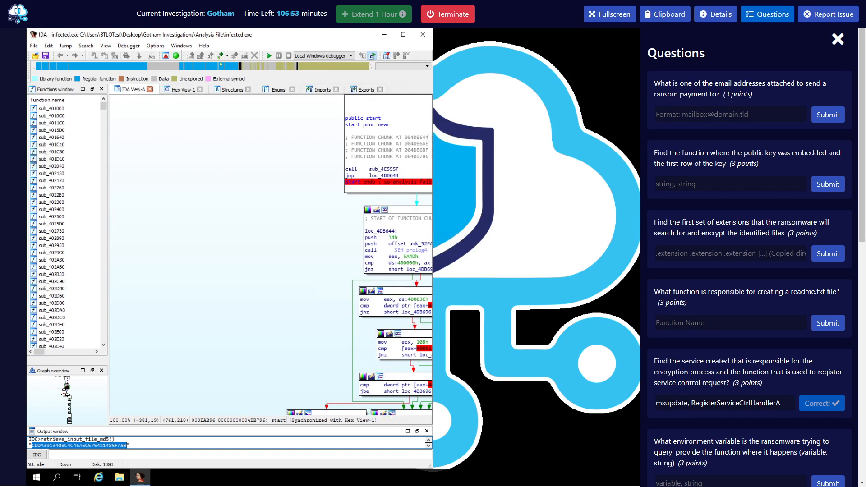
drag(434, 182, 639, 184)
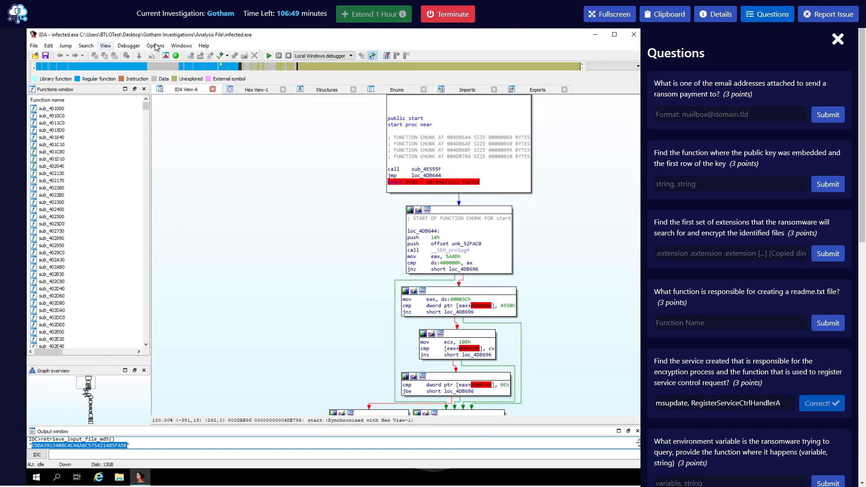
Open the Strings subview for infected.exe and scroll through it.
click(107, 47)
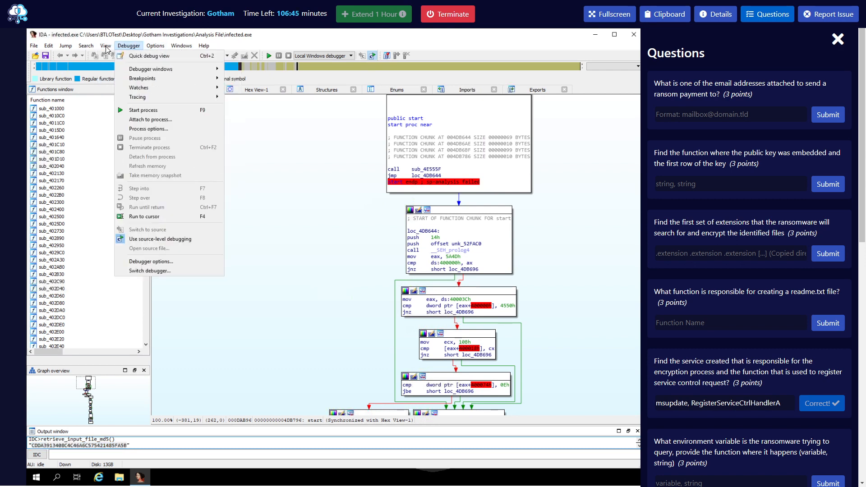
click(107, 47)
click(107, 47)
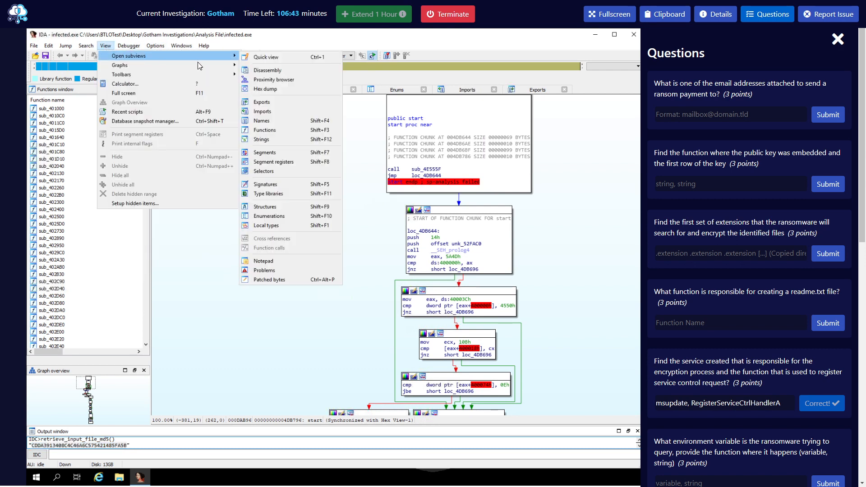
click(284, 144)
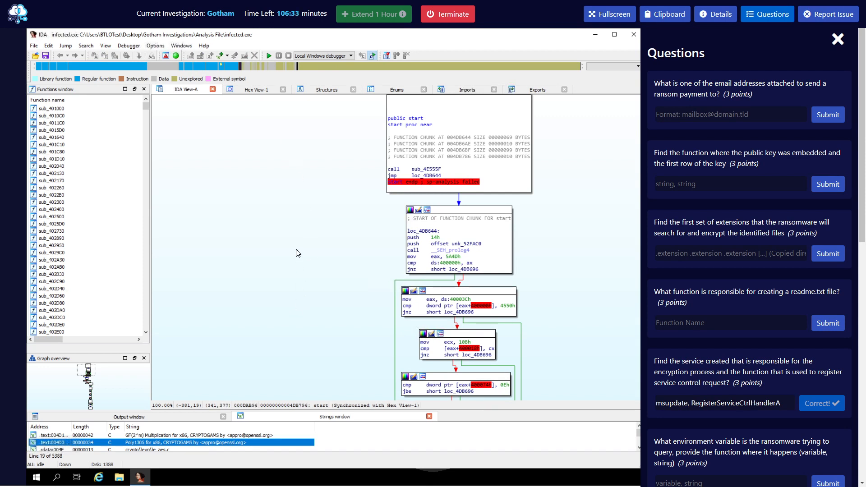
scroll(296, 242, up, 5)
scroll(300, 229, down, 2)
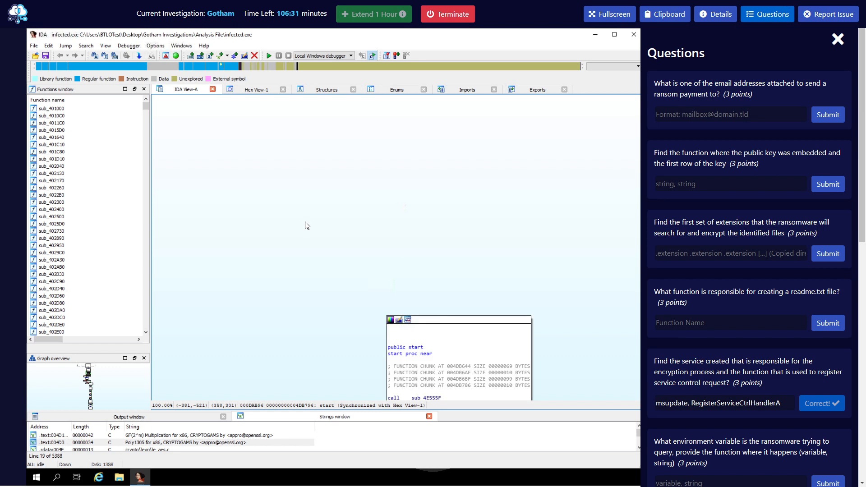
scroll(228, 128, down, 4)
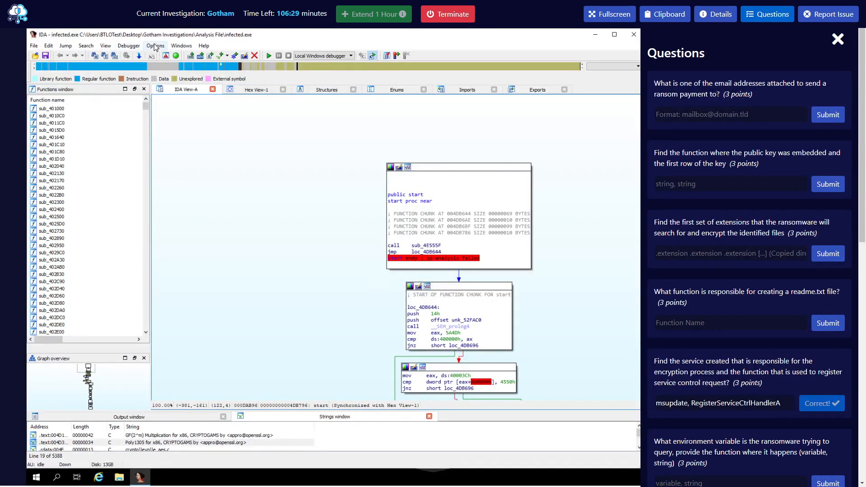
Reopen the Strings subview, then return focus to the disassembly graph.
click(155, 46)
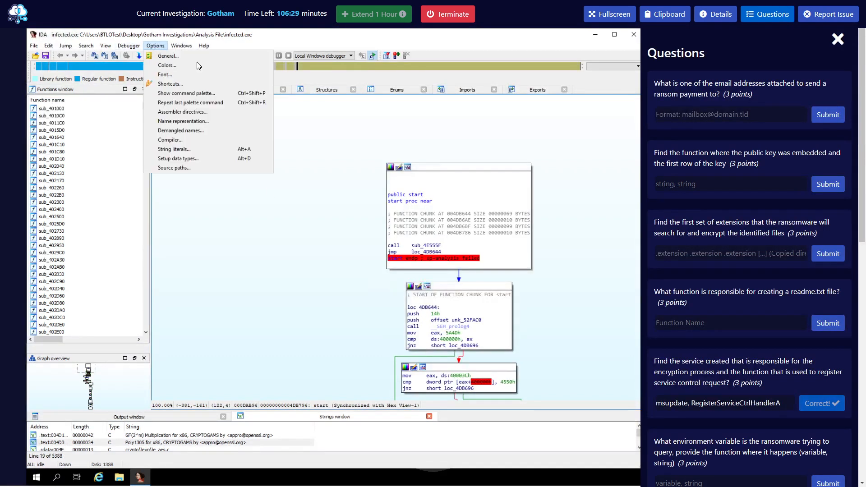
click(106, 46)
click(105, 46)
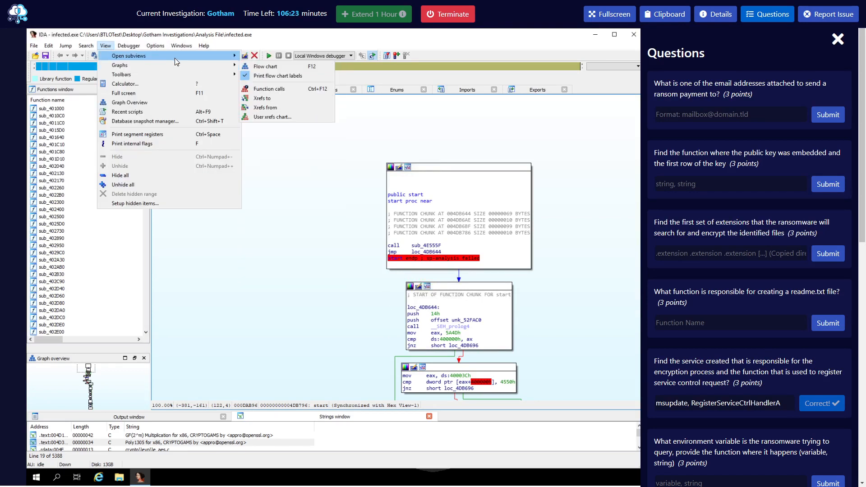
mouse_move(220, 61)
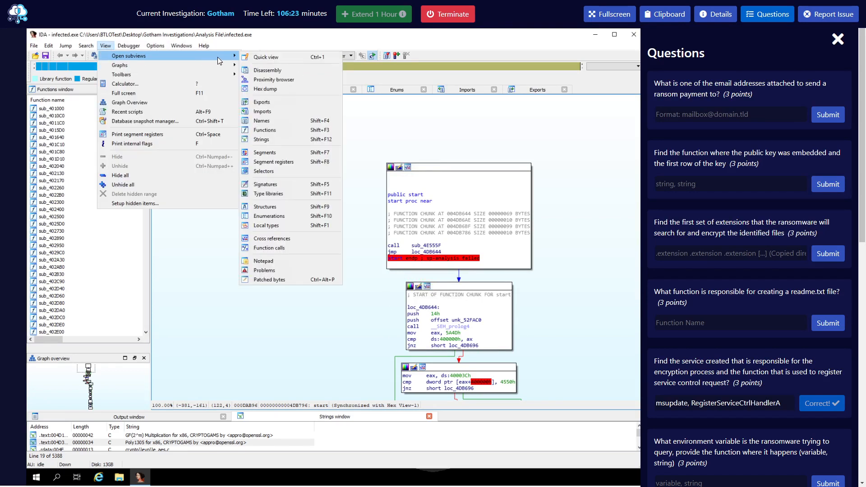
click(301, 140)
click(256, 302)
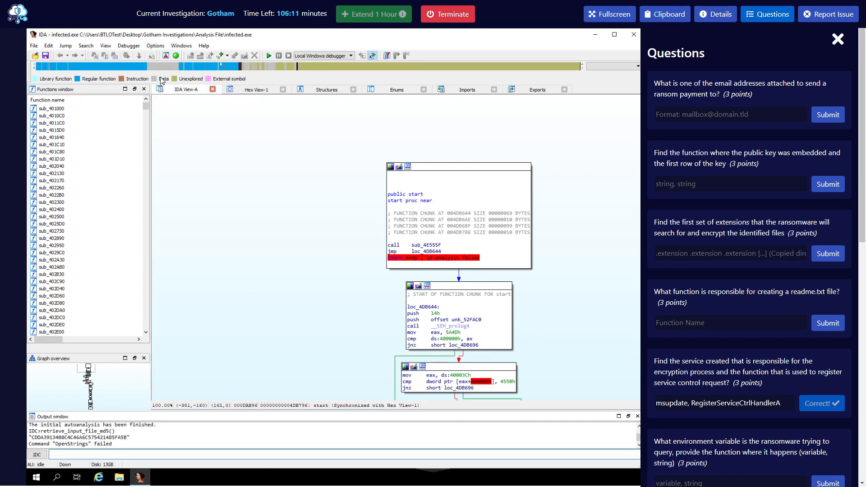
Open the Strings subview once more and drag it into the main view area.
click(109, 47)
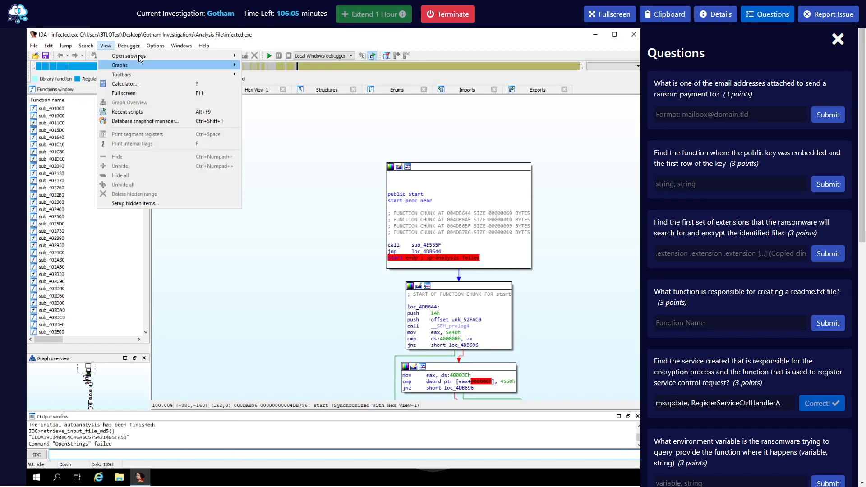
mouse_move(183, 59)
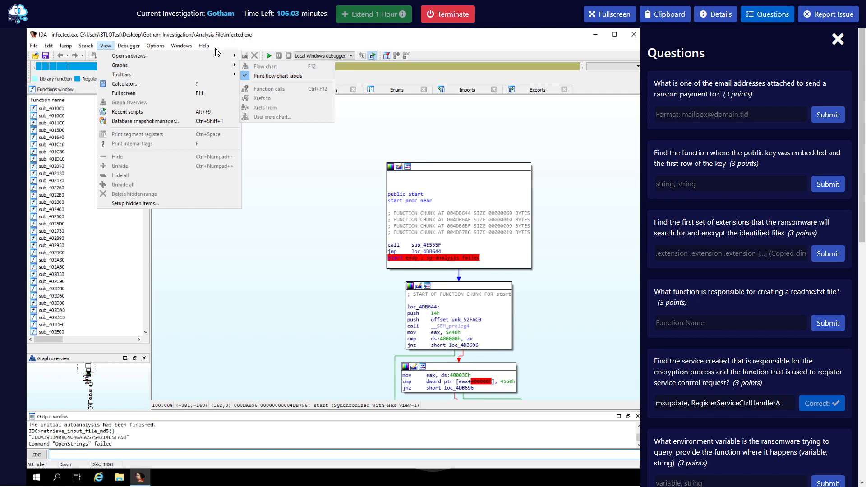
mouse_move(214, 53)
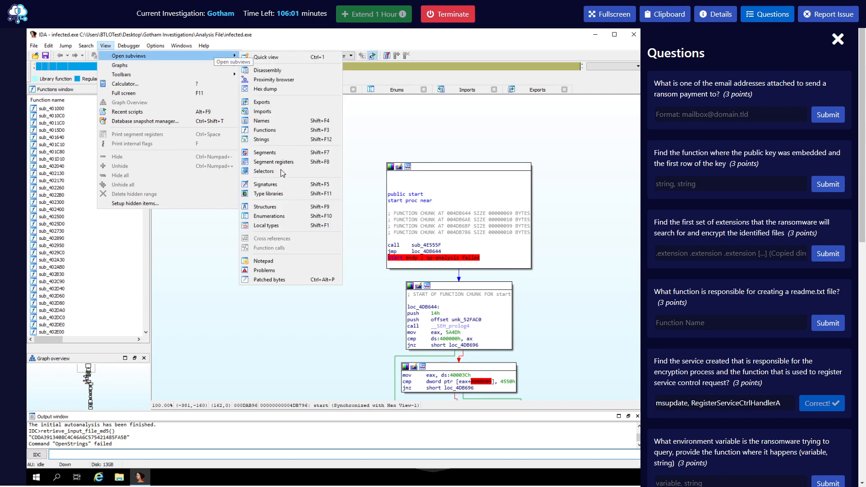
click(273, 144)
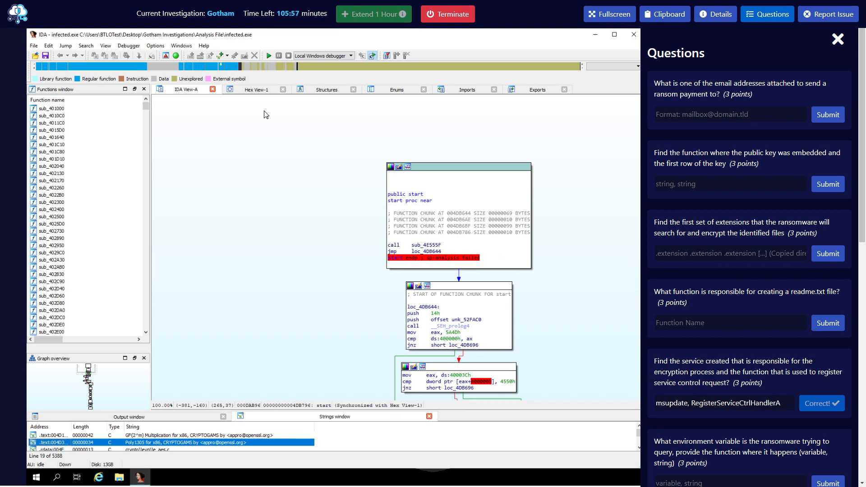
drag(280, 418, 225, 94)
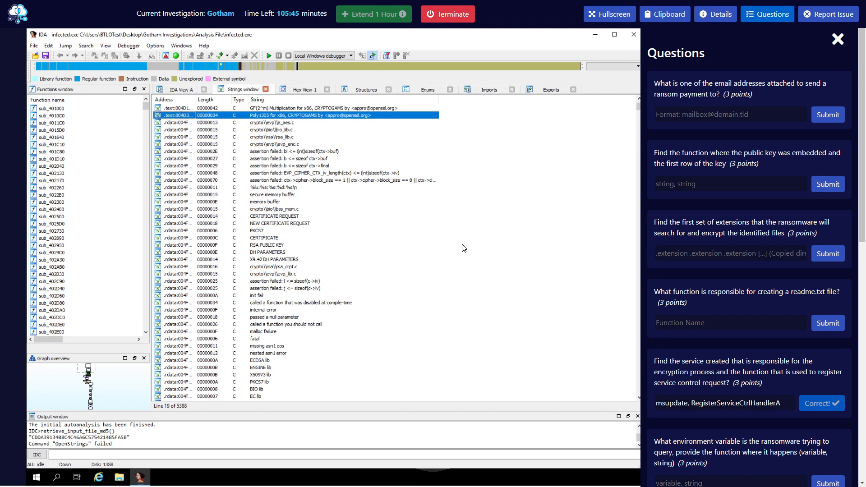
Drag the strings list to its bottom, showing the RSA key, extensions and ransom e-mails.
scroll(460, 247, down, 1)
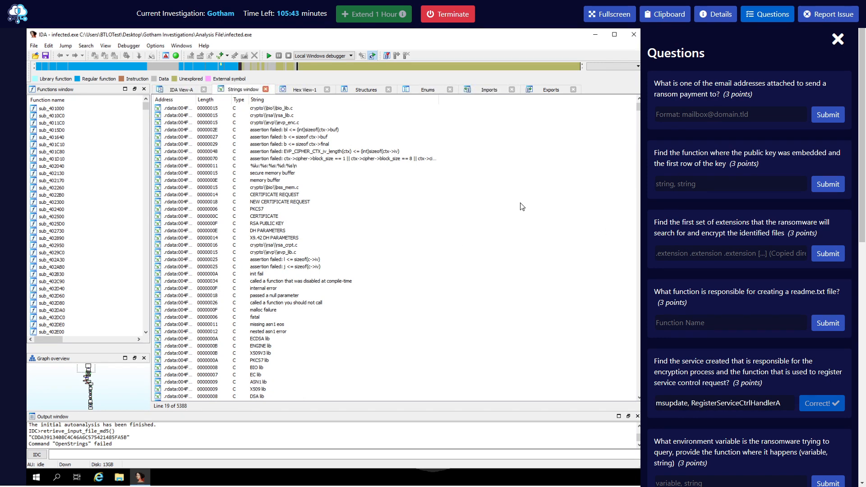
scroll(413, 269, up, 3)
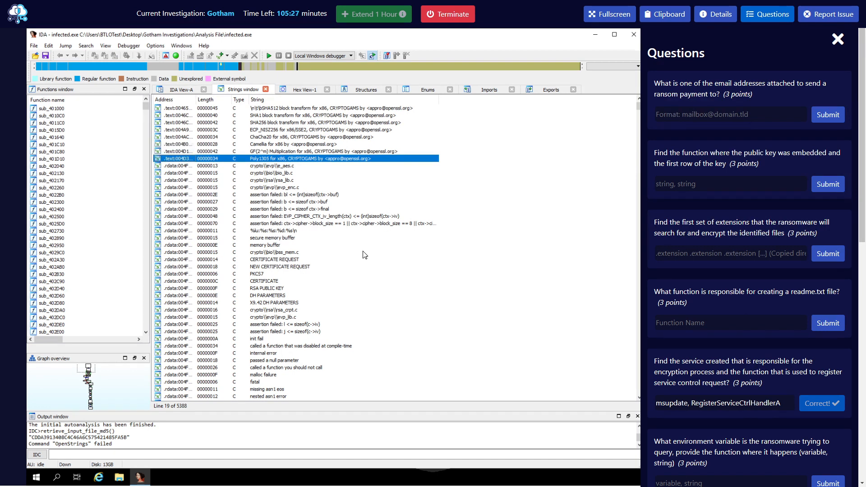
scroll(559, 244, down, 1)
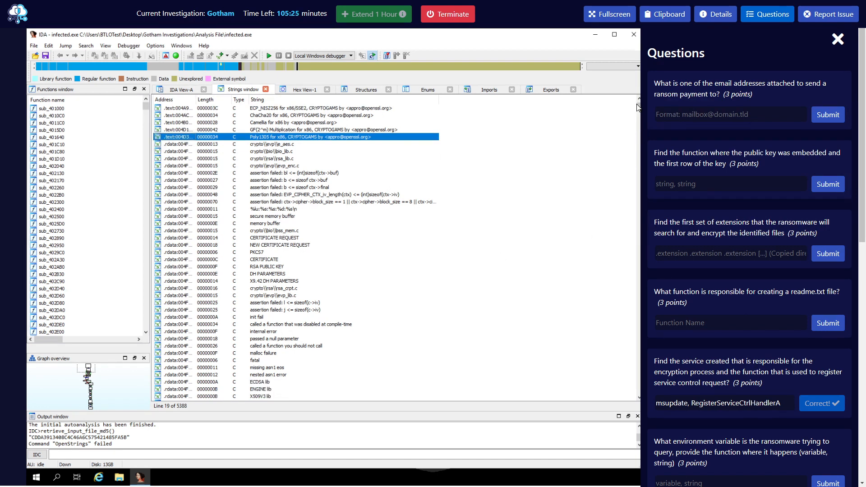
drag(638, 108, 638, 403)
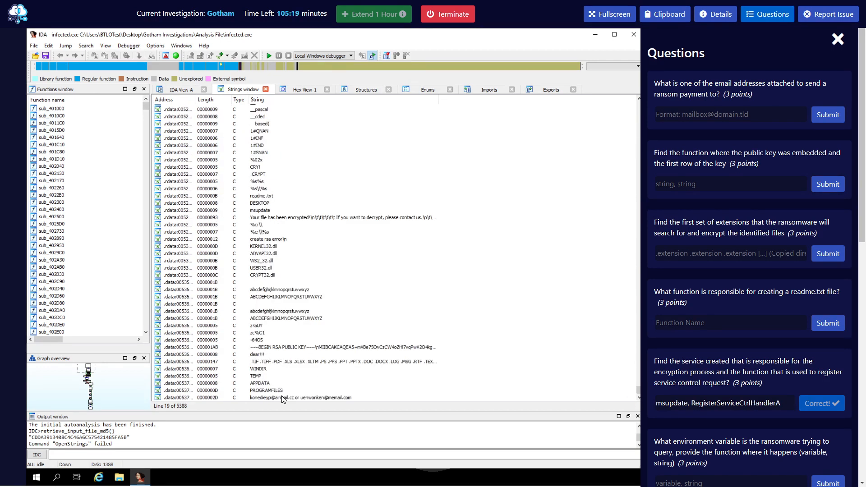
Submit the airmail.cc ransom e-mail address from the strings list as the payment-email answer.
click(262, 398)
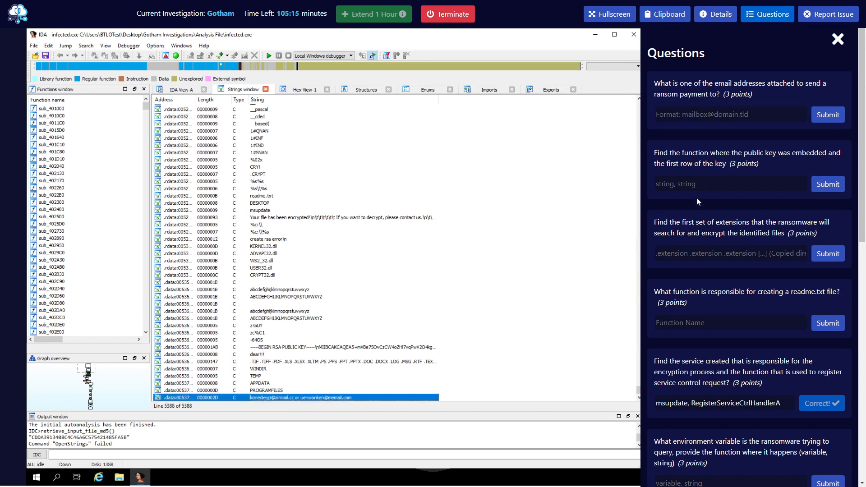
click(680, 113)
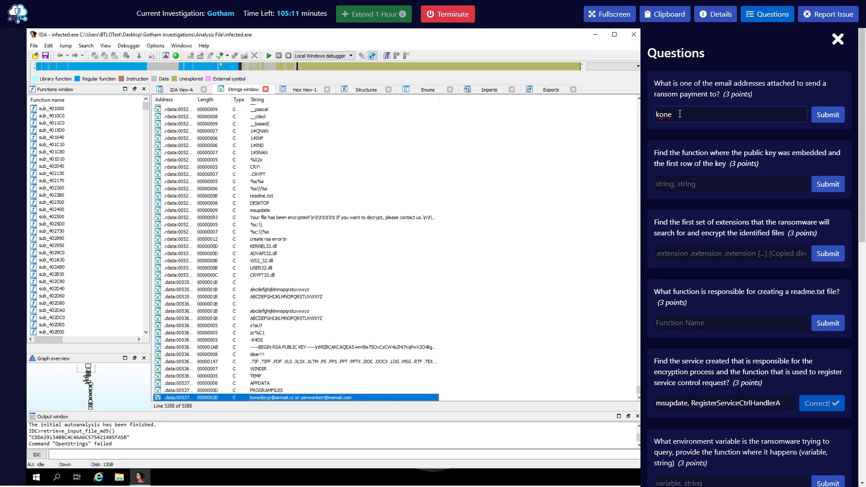
key(Return)
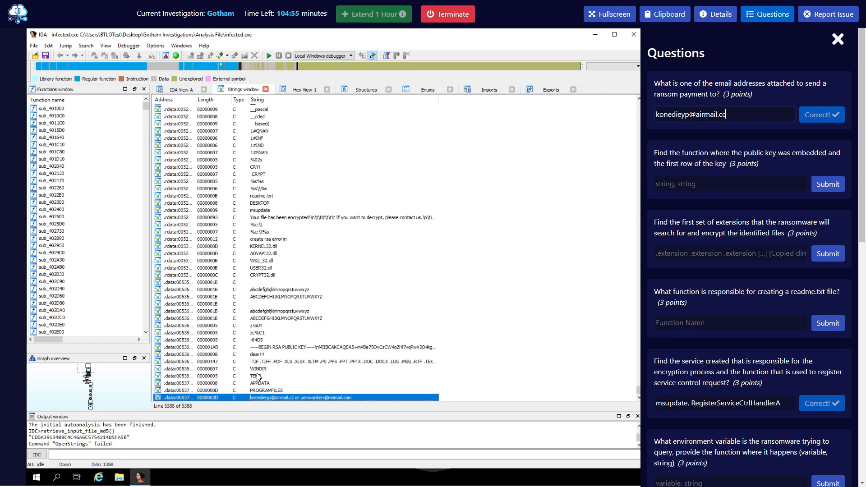
click(262, 369)
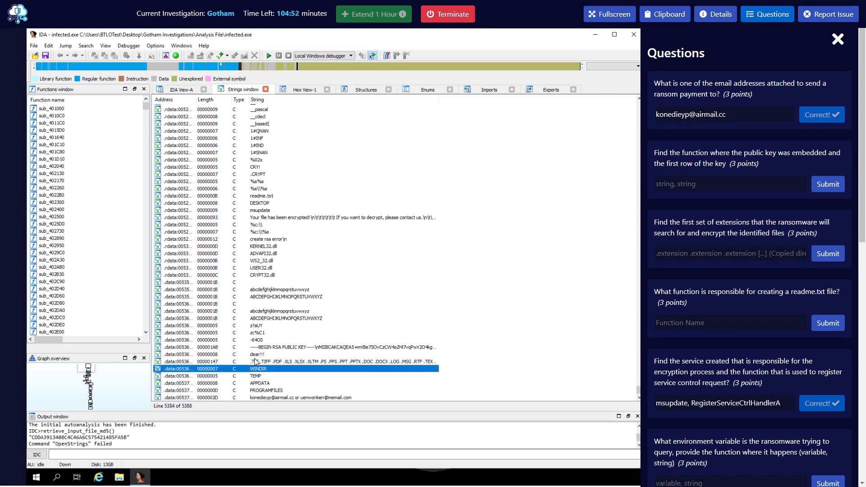
Open the .TIF file-extensions string in IDA View-A from the strings list.
click(282, 361)
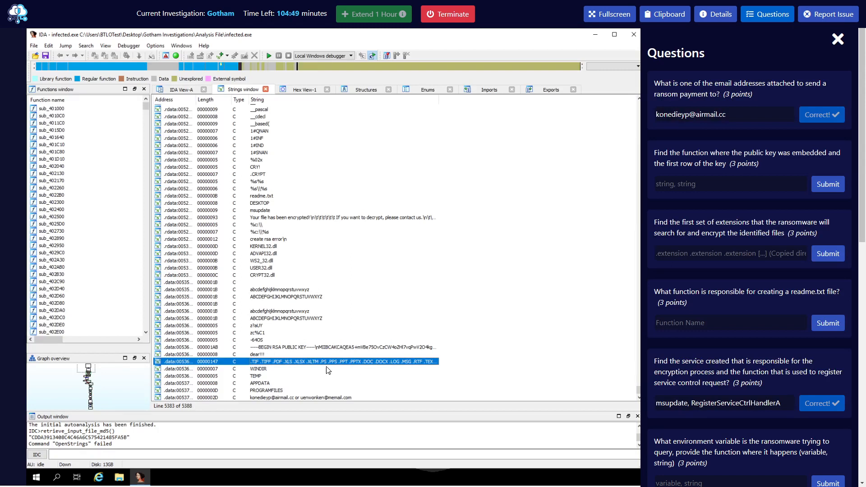
click(340, 342)
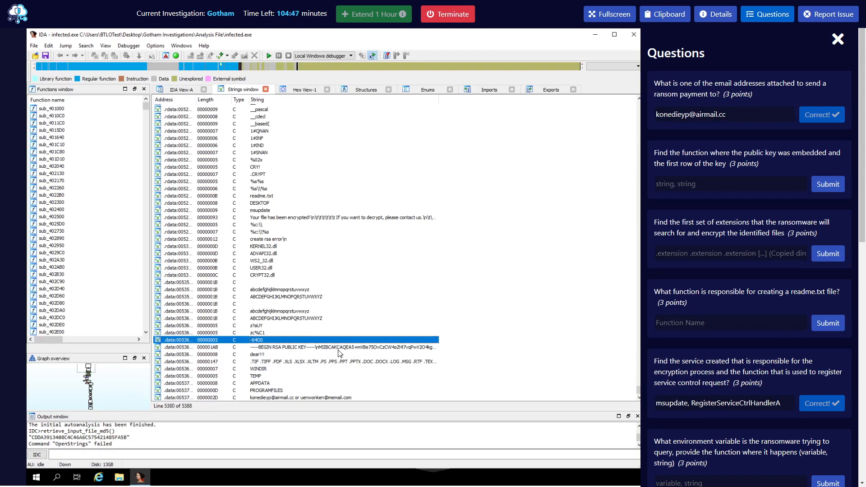
click(338, 349)
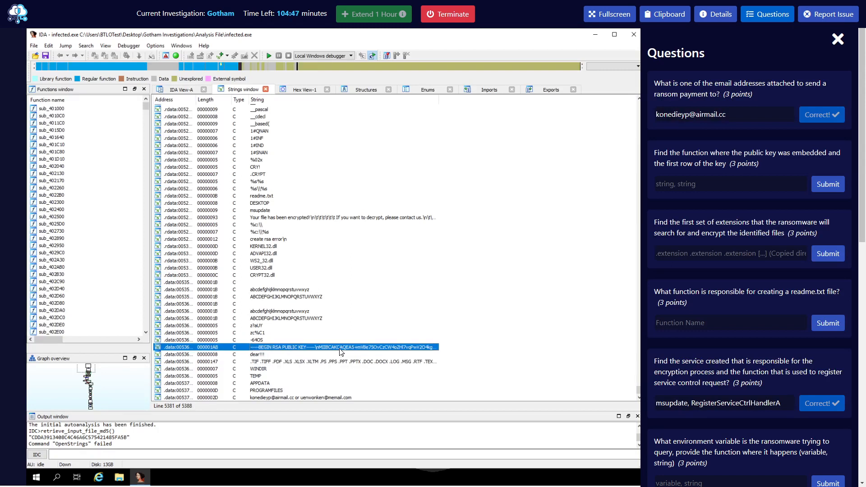
click(312, 363)
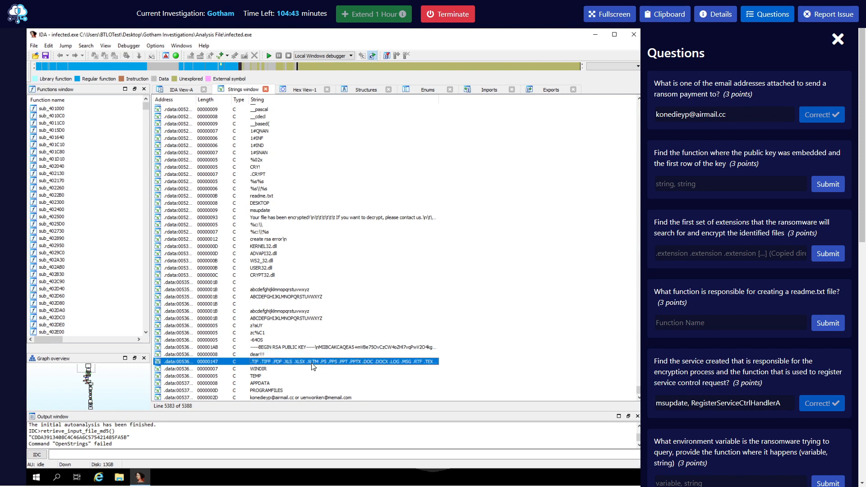
double_click(313, 365)
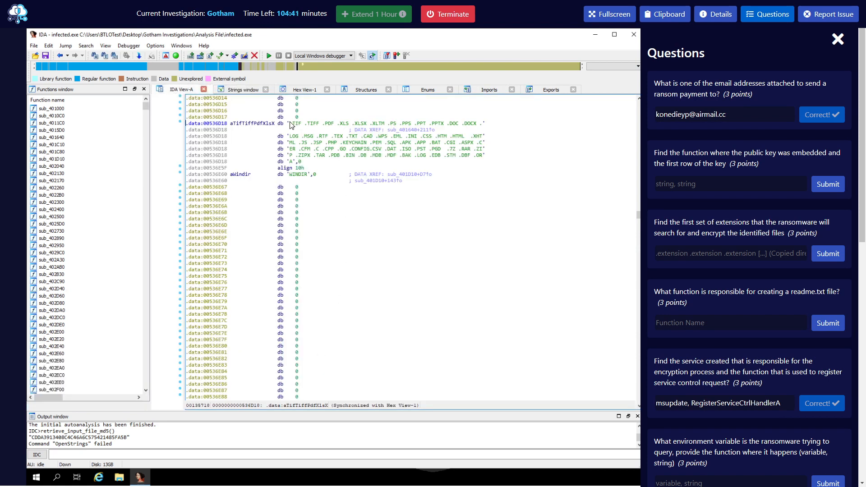
Copy the .TIF-through-.DOCX extension list and paste it into the extensions answer field.
drag(290, 124, 482, 126)
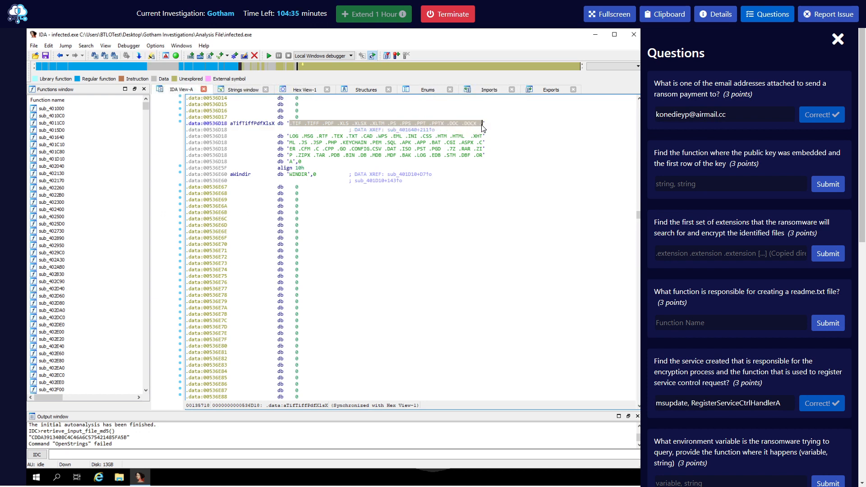
drag(482, 129, 479, 130)
key(ctrl+c)
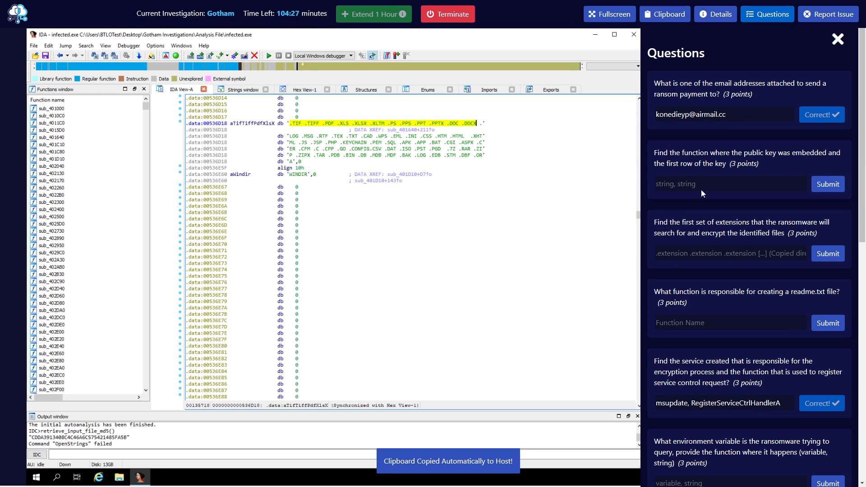
click(690, 248)
key(ctrl+v)
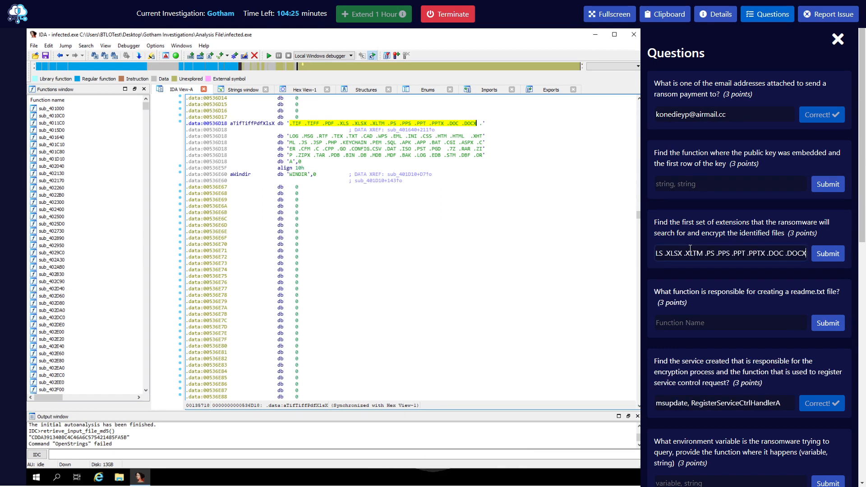
Submit the .TIF-through-.DOCX extension list answer and scroll down to the environment-variable question.
key(Return)
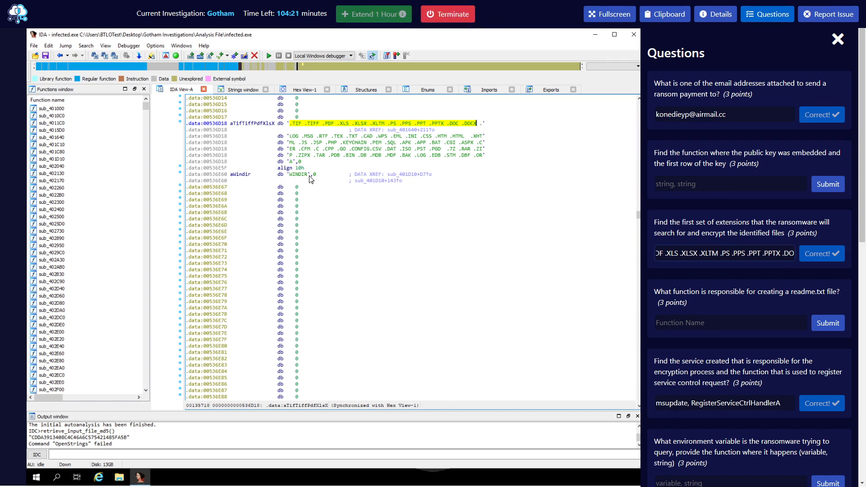
scroll(714, 278, down, 1)
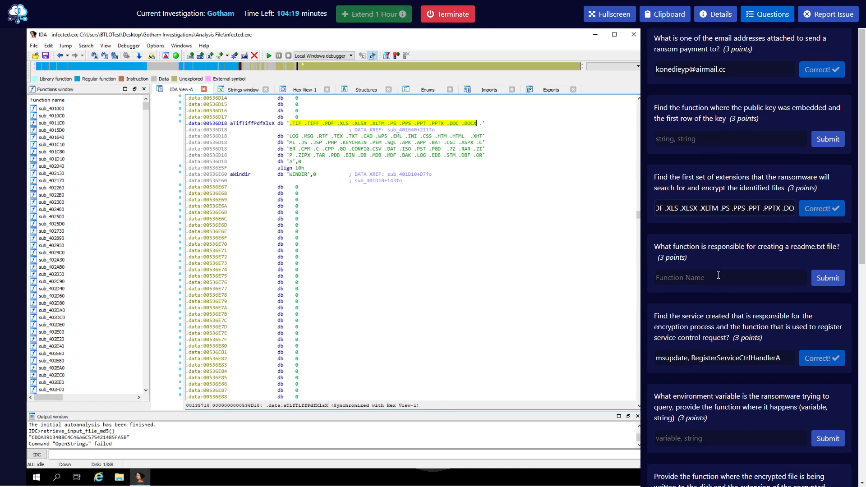
scroll(717, 278, down, 2)
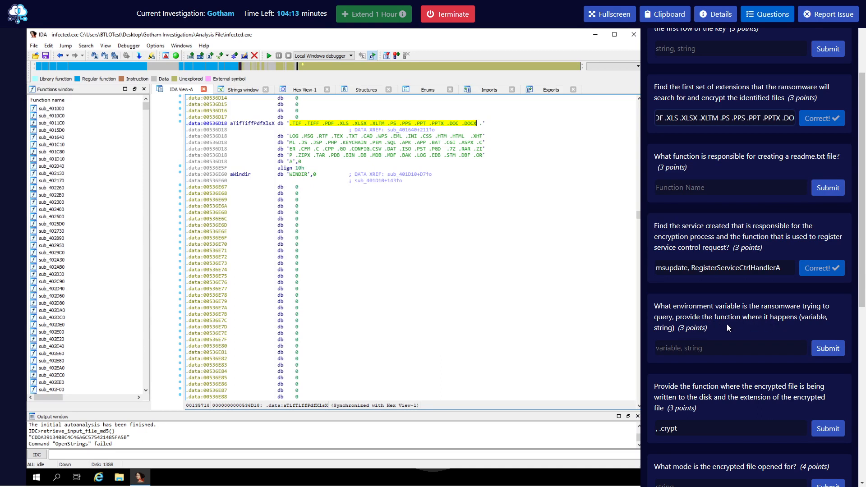
click(670, 347)
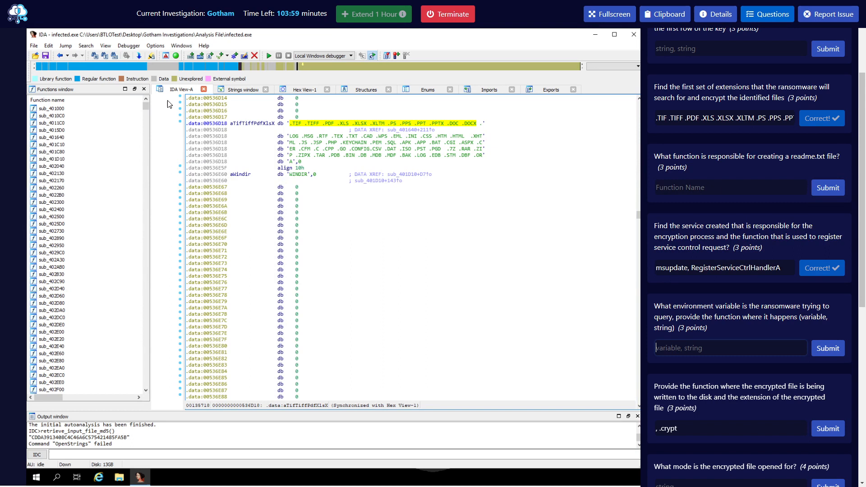
Jump to the BEGIN RSA PUBLIC KEY string at aBeginRsaPublic and copy the key's first row.
click(59, 56)
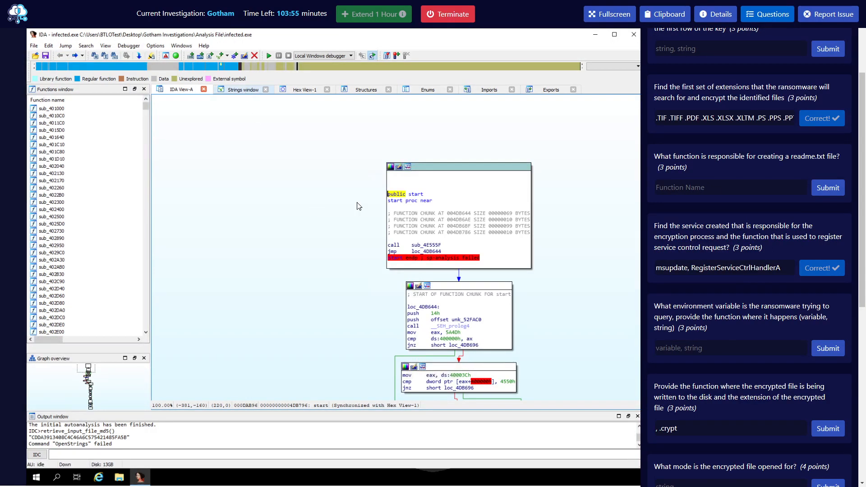
click(243, 90)
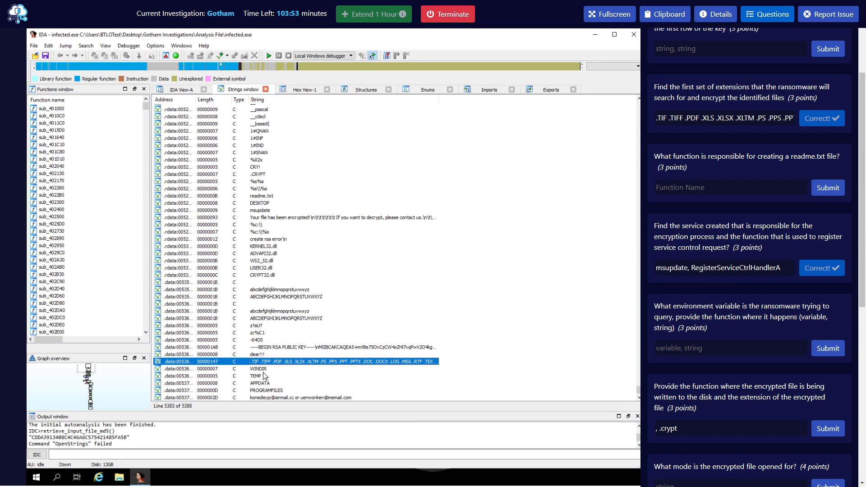
click(327, 348)
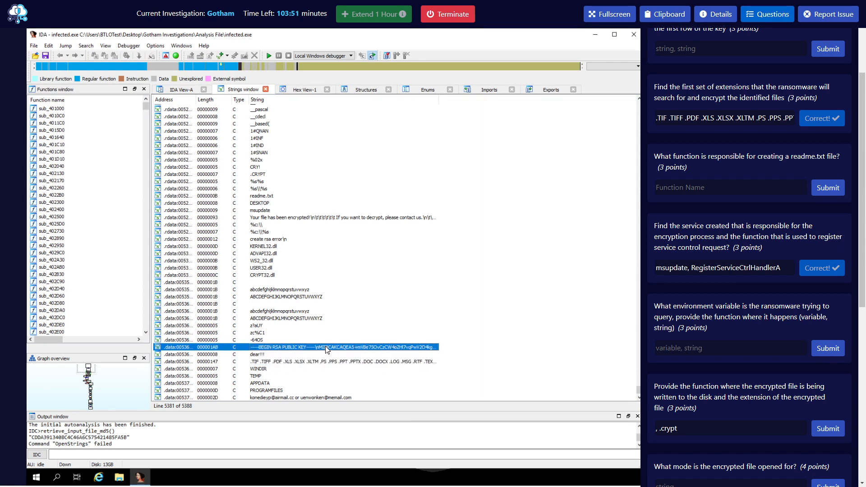
double_click(327, 349)
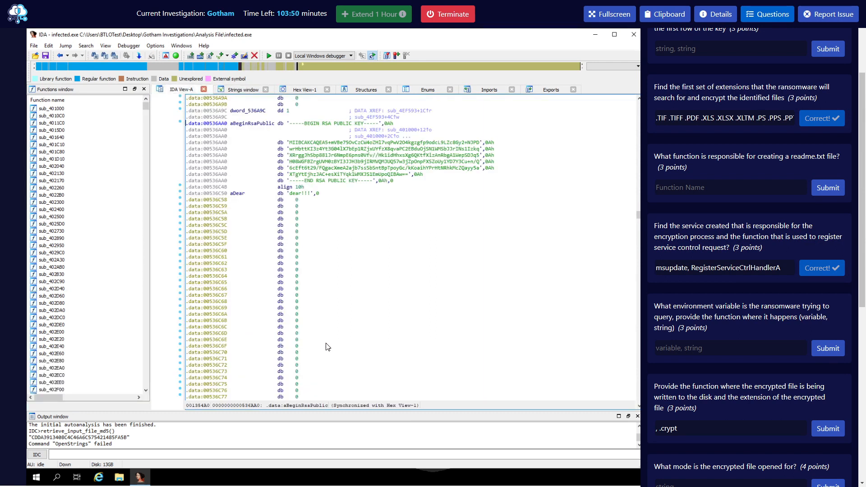
drag(291, 143, 481, 143)
click(308, 147)
key(ctrl+c)
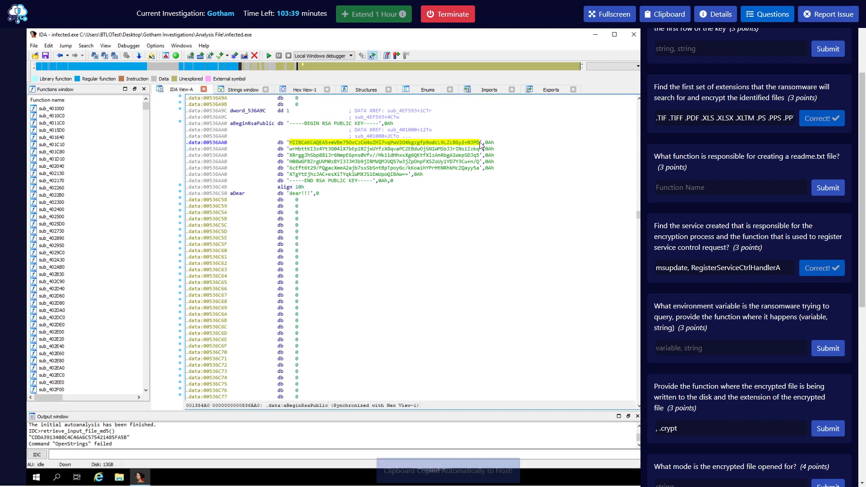
scroll(730, 271, up, 3)
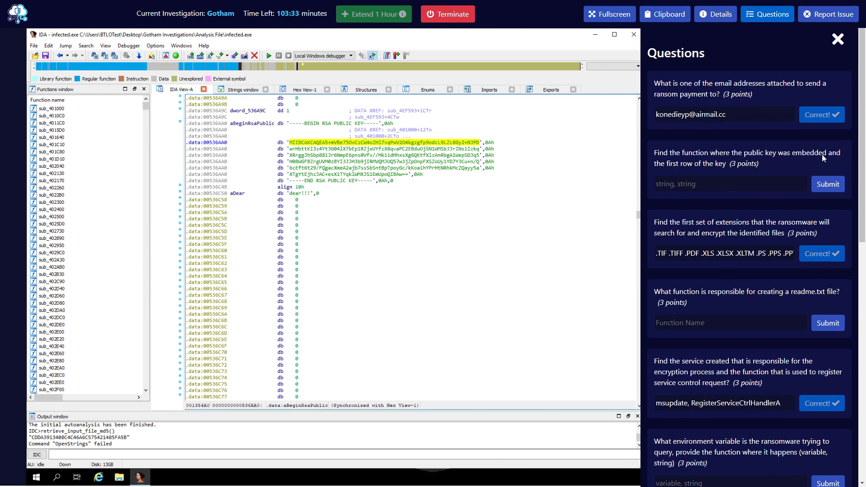
Paste the copied key row into the public-key answer, prefixing it with a comma.
click(730, 183)
key(ctrl+v)
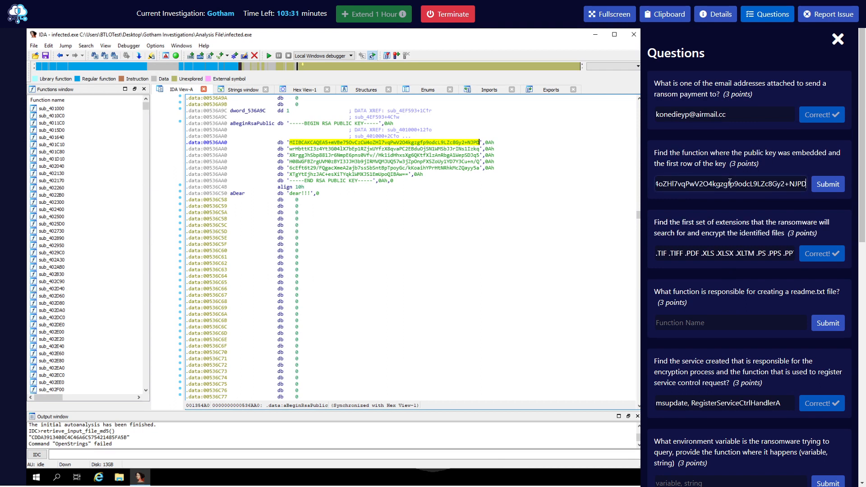
key(Home)
text(,)
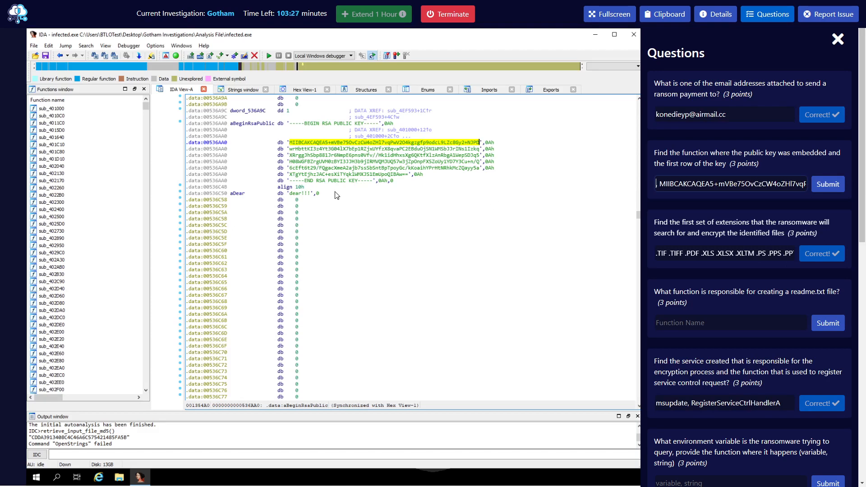
Open sub_401000, the function referencing the RSA key, as a code graph.
right_click(337, 144)
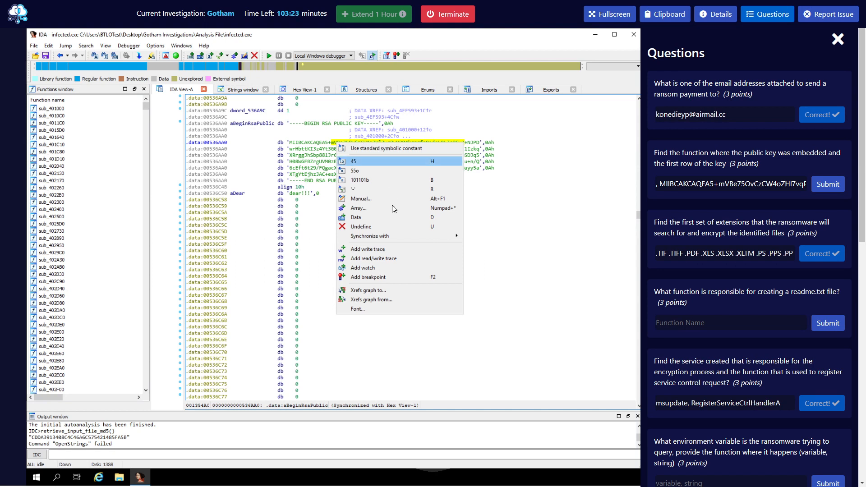
click(323, 240)
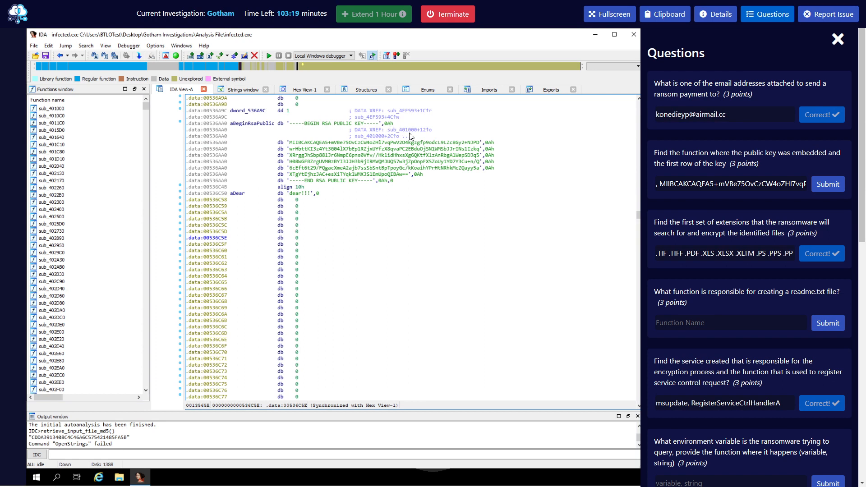
mouse_move(406, 131)
click(58, 109)
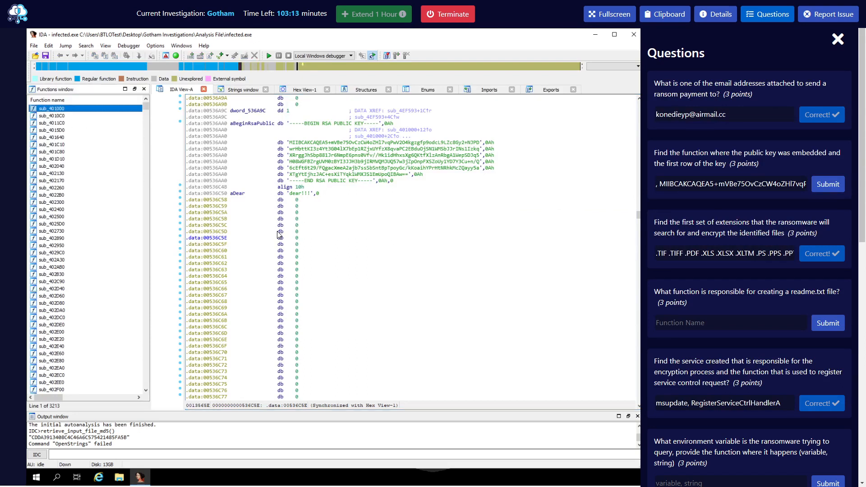
double_click(55, 108)
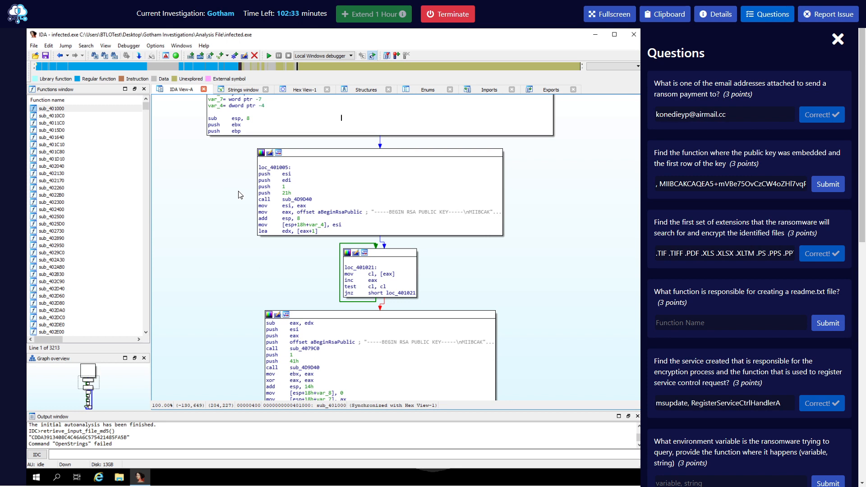
Prefix the public-key answer with loc_401005 and submit it.
click(660, 184)
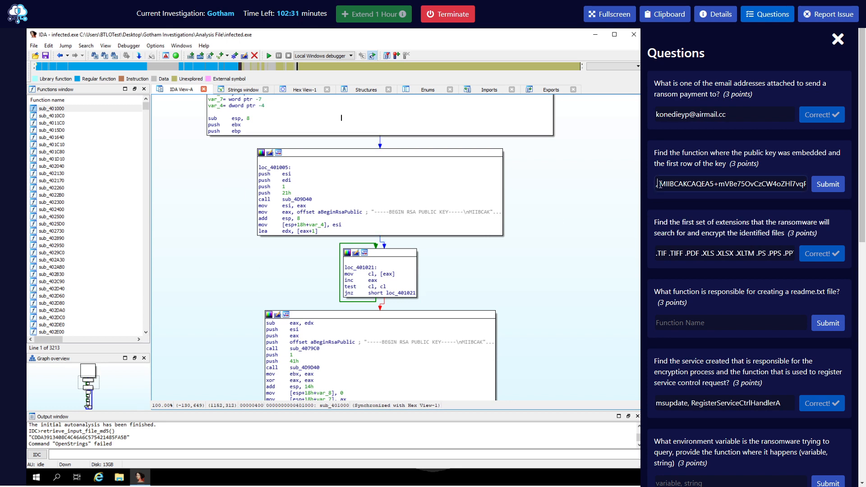
text(loc_)
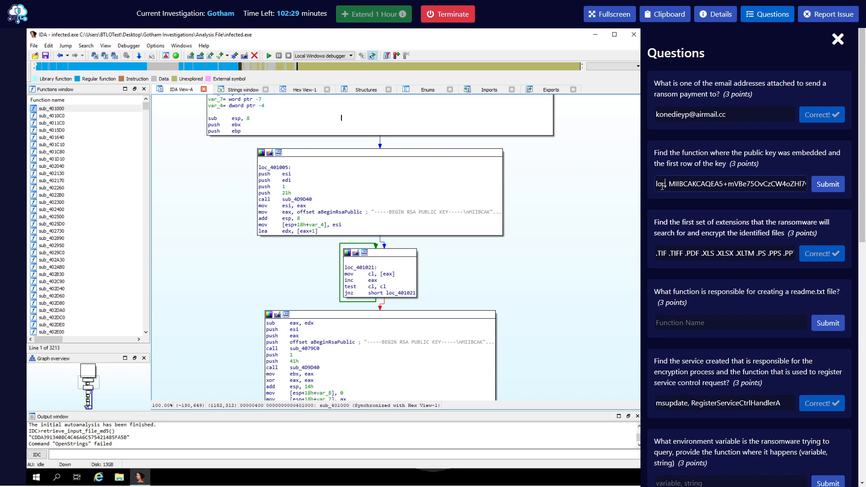
text(401005)
key(Return)
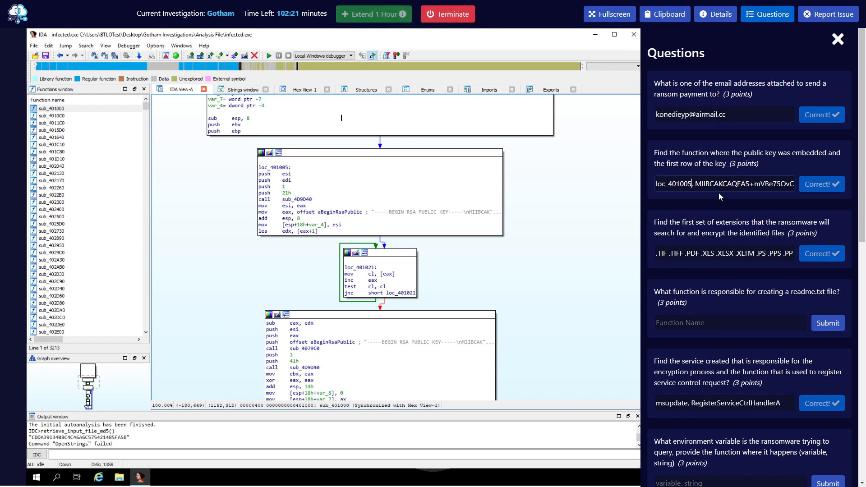
Inspect the submitted answer text to confirm loc_401005 precedes the RSA key row.
drag(699, 184, 865, 176)
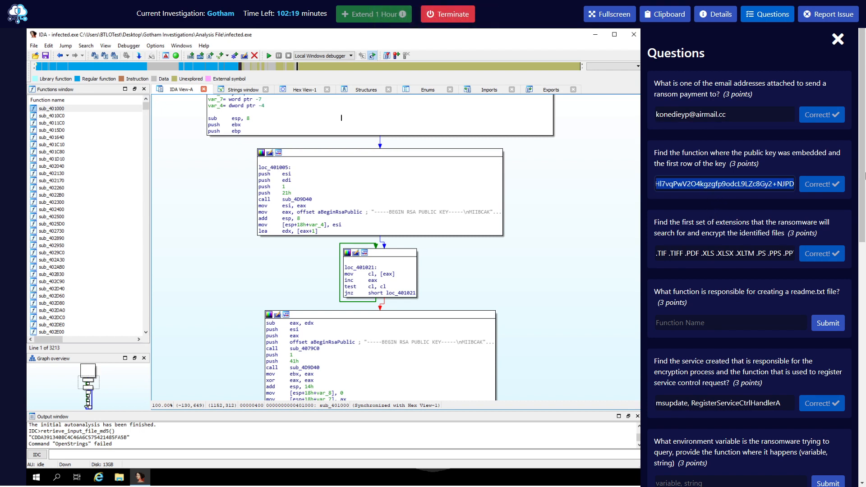
click(743, 183)
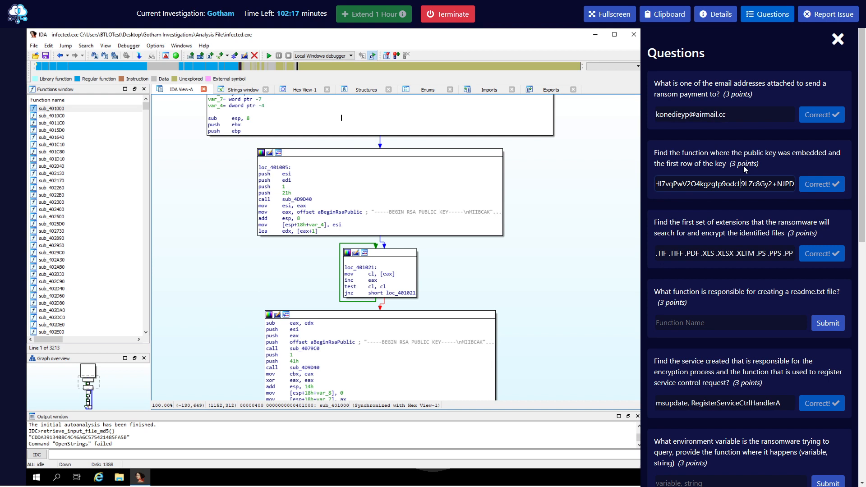
key(Home)
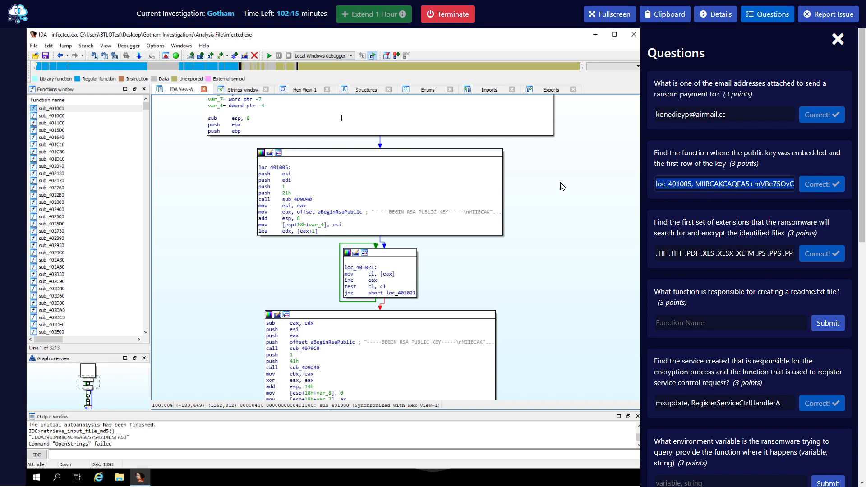
double_click(701, 184)
triple_click(701, 184)
click(692, 184)
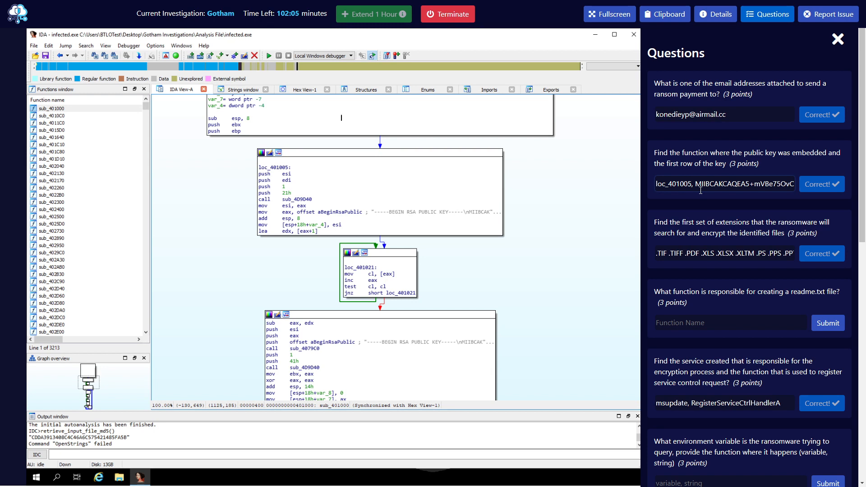
key(ctrl+a)
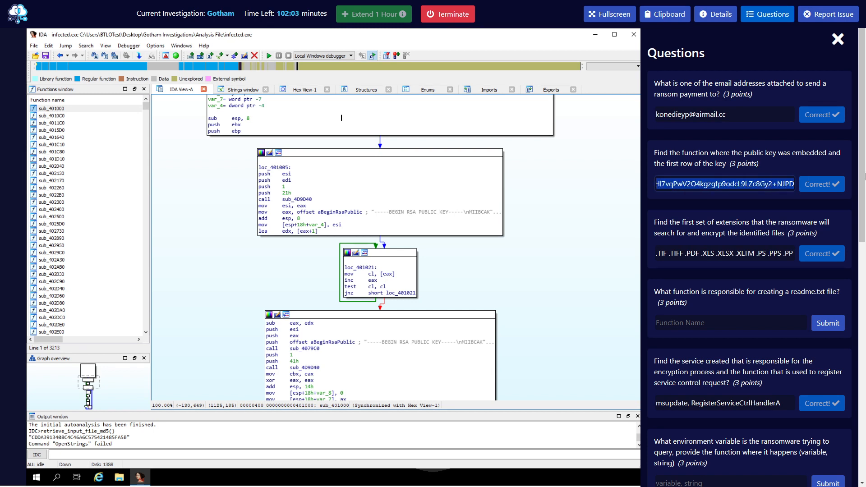
click(705, 196)
drag(692, 184, 595, 184)
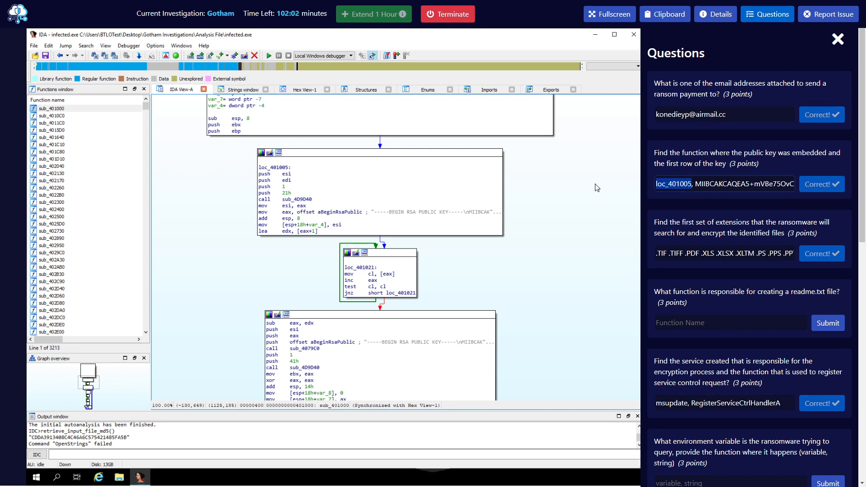
click(679, 224)
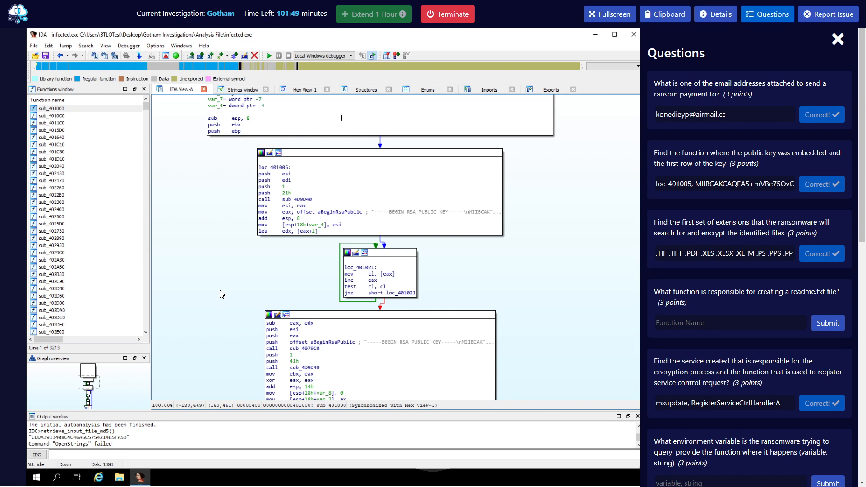
Trace the readme.txt string to sub_401640 and search its graph for readme.txt.
scroll(726, 276, down, 1)
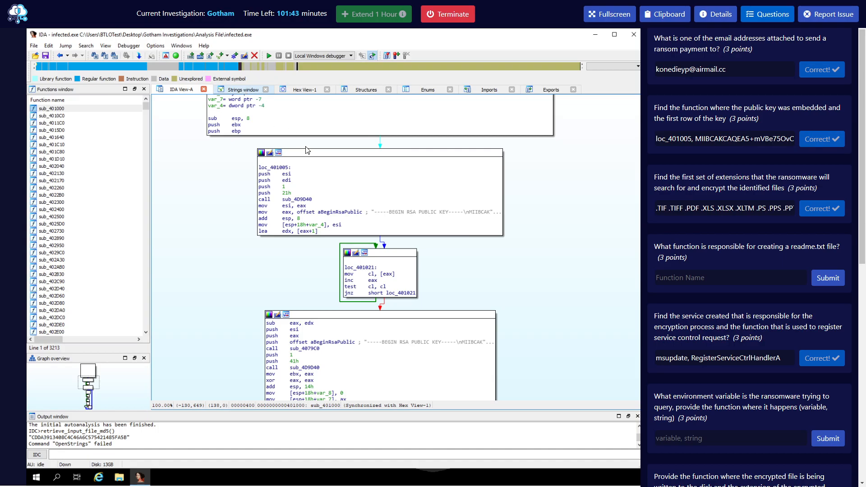
click(239, 90)
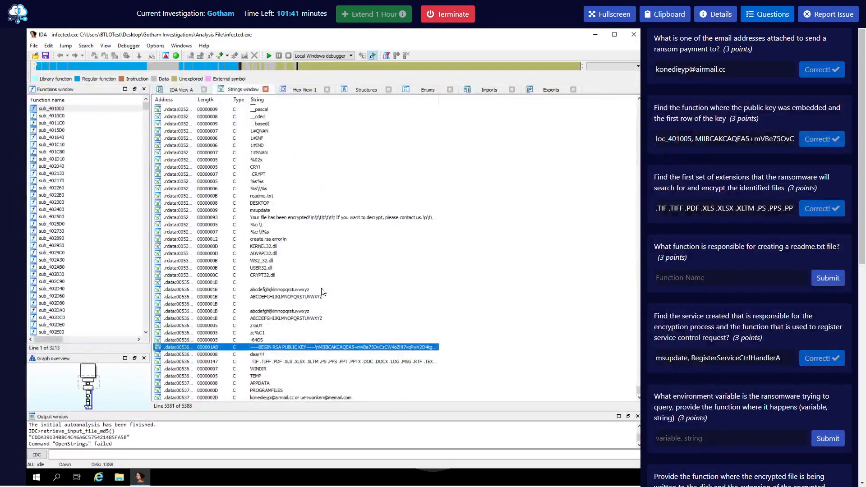
scroll(323, 271, up, 2)
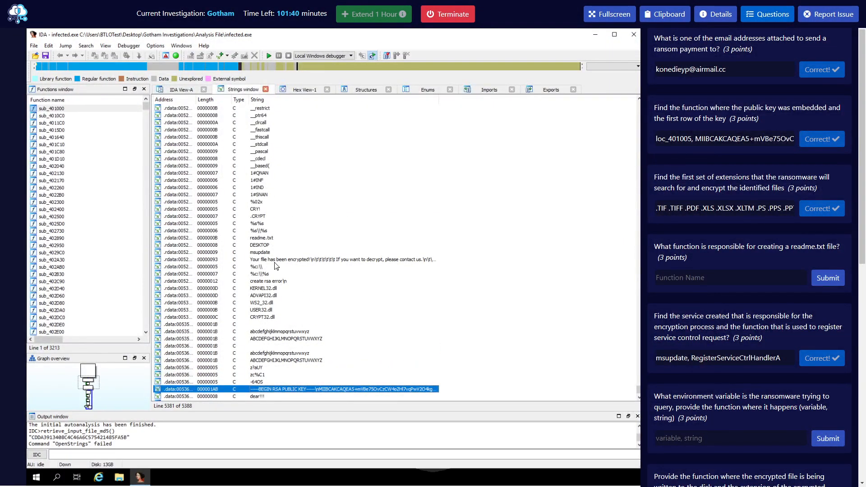
double_click(256, 239)
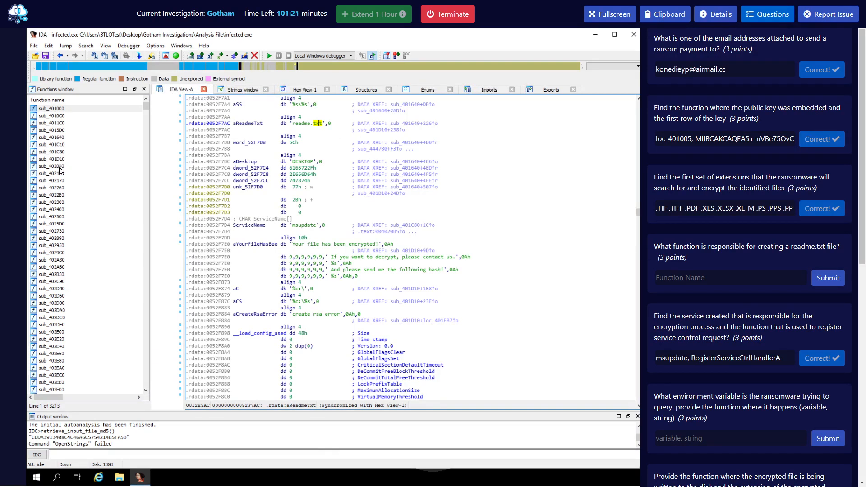
double_click(57, 137)
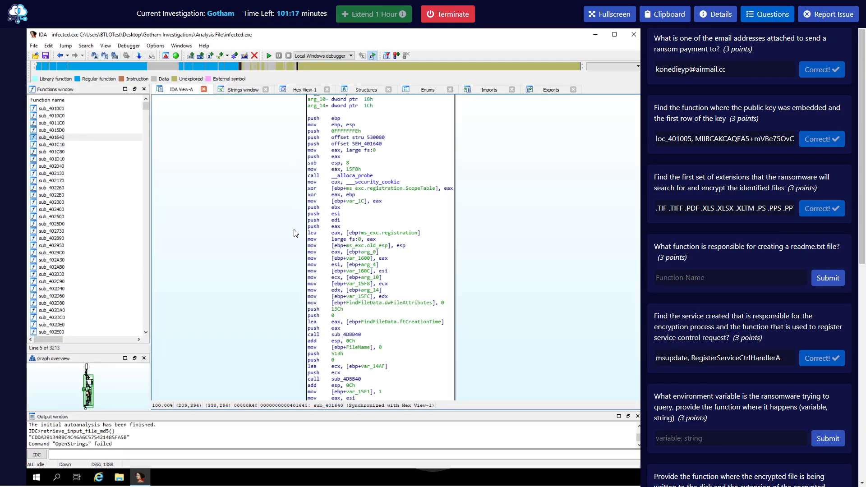
scroll(294, 233, down, 3)
scroll(294, 234, down, 6)
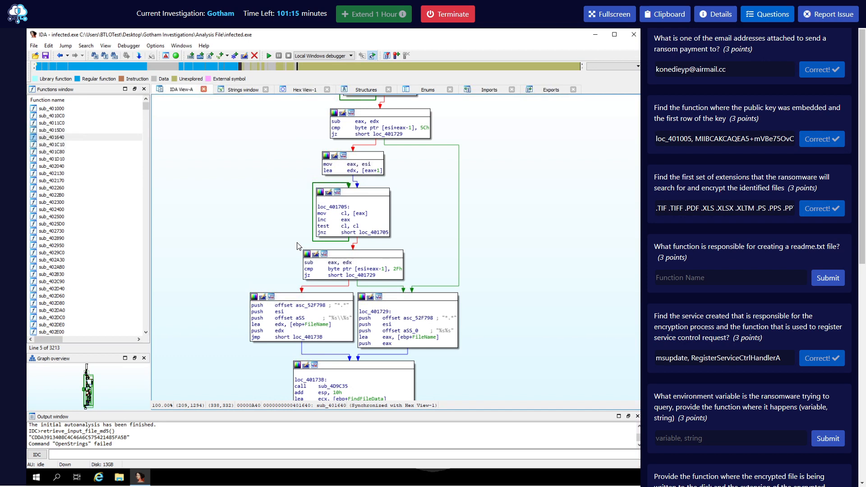
scroll(289, 270, down, 4)
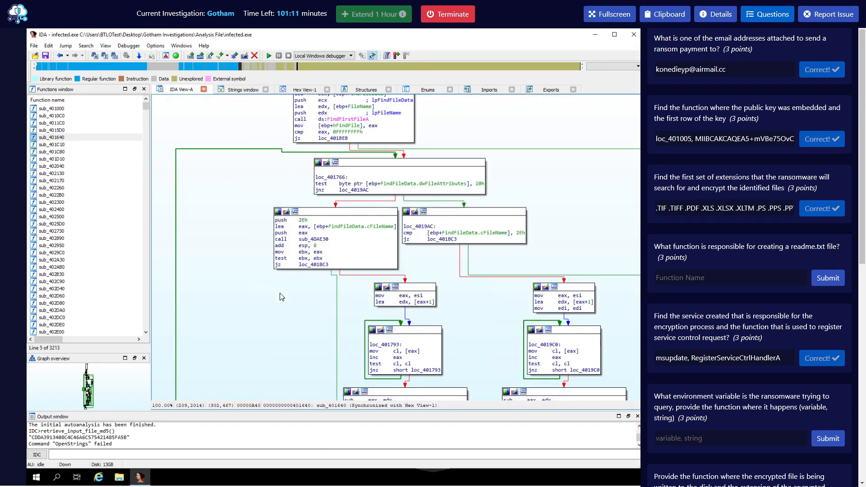
key(alt+t)
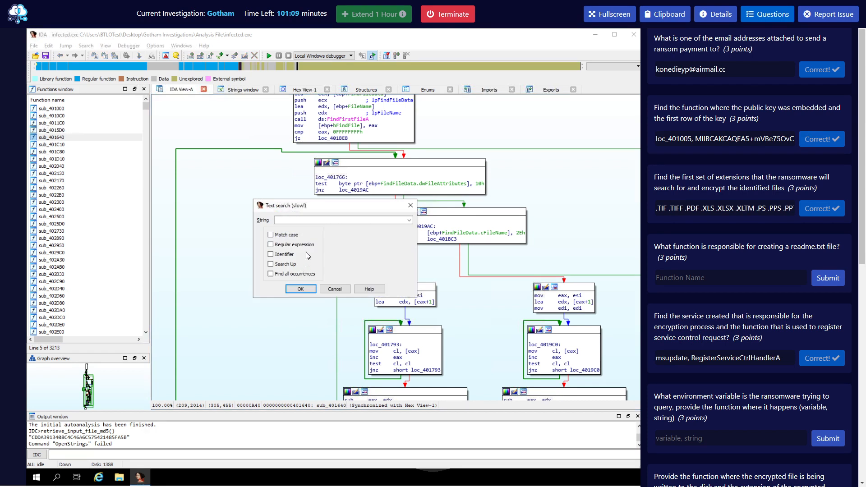
text(readme.txt)
key(Return)
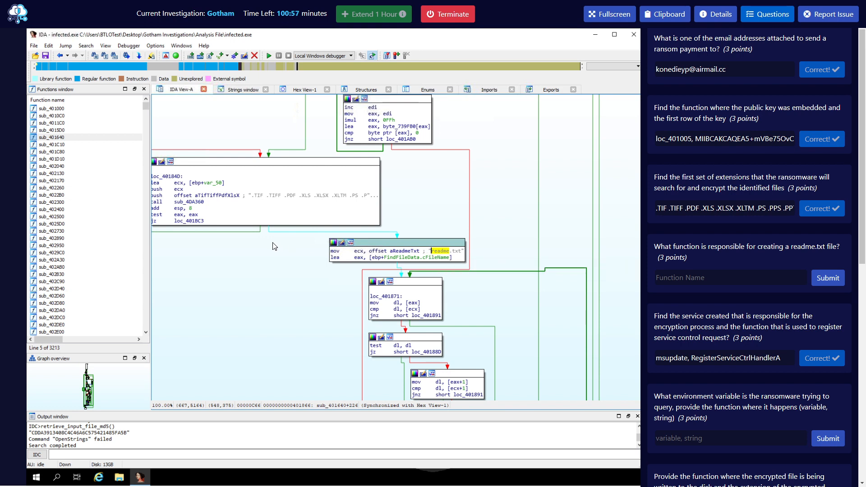
Answer the readme.txt question with sub_401640.
click(677, 279)
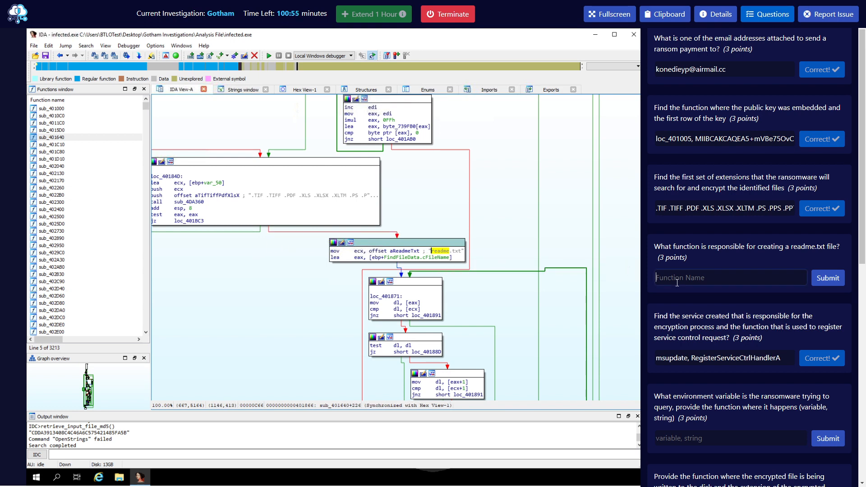
text(sub_401640)
key(Return)
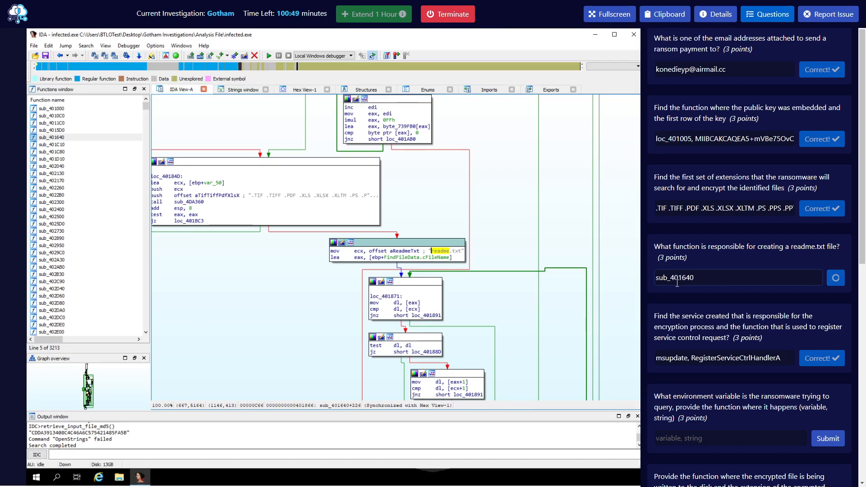
scroll(787, 303, down, 2)
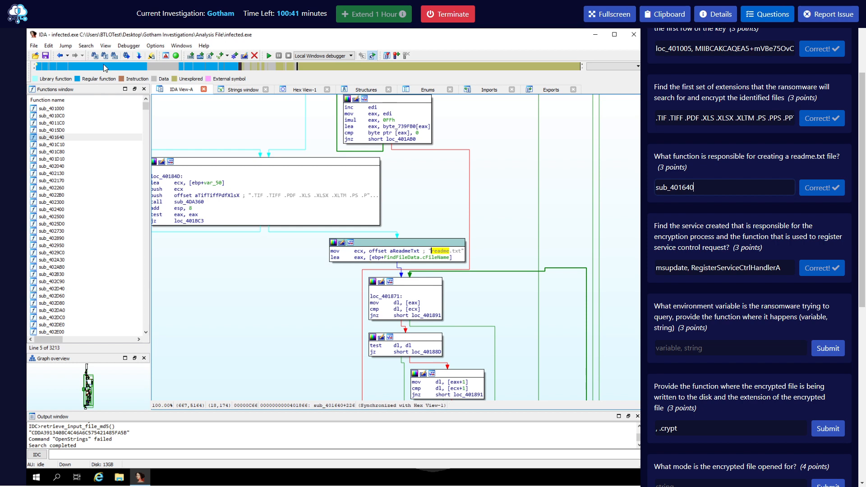
Navigate back through earlier locations to the start function graph.
click(60, 56)
click(60, 57)
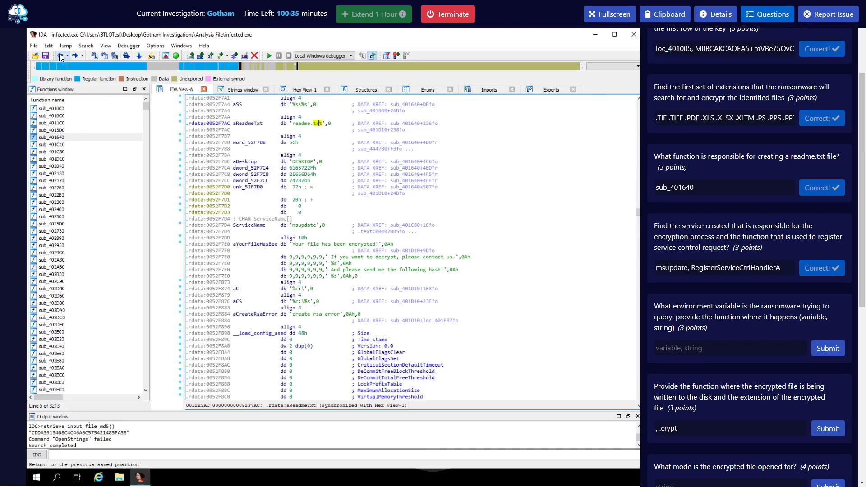
click(60, 57)
click(60, 57)
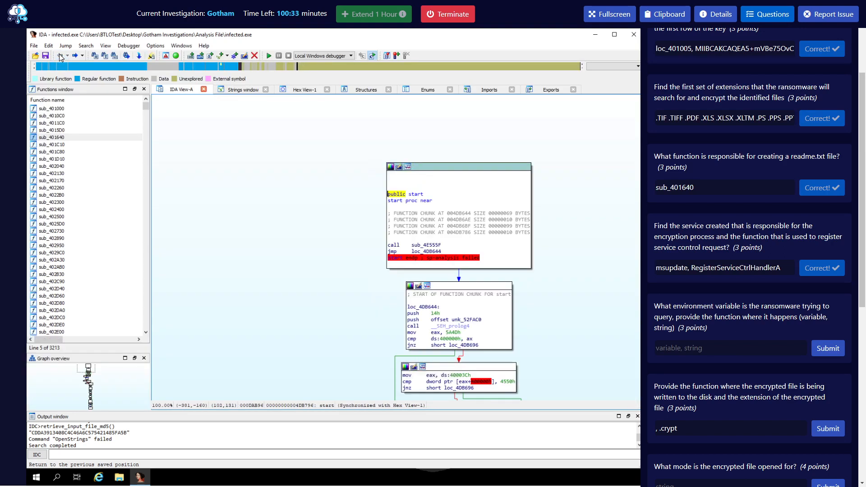
click(296, 154)
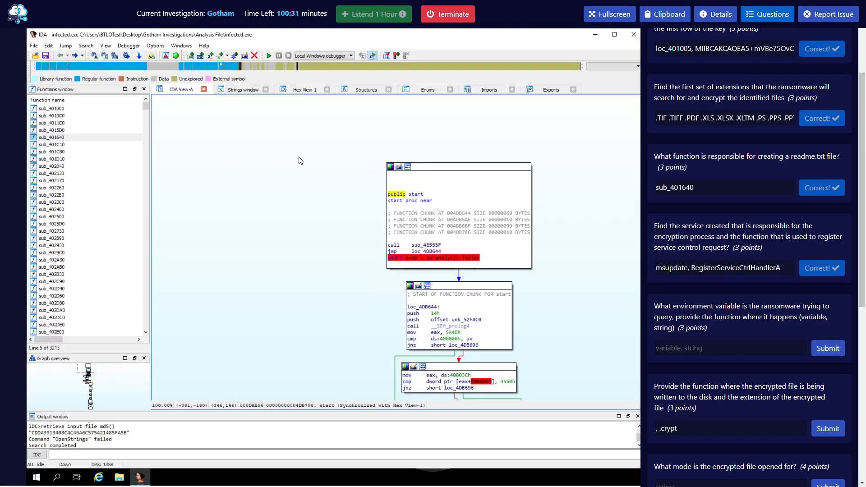
Text-search the disassembly for WINDI, fixing the mistyped WINDO, to reach the aWindir string.
key(alt+t)
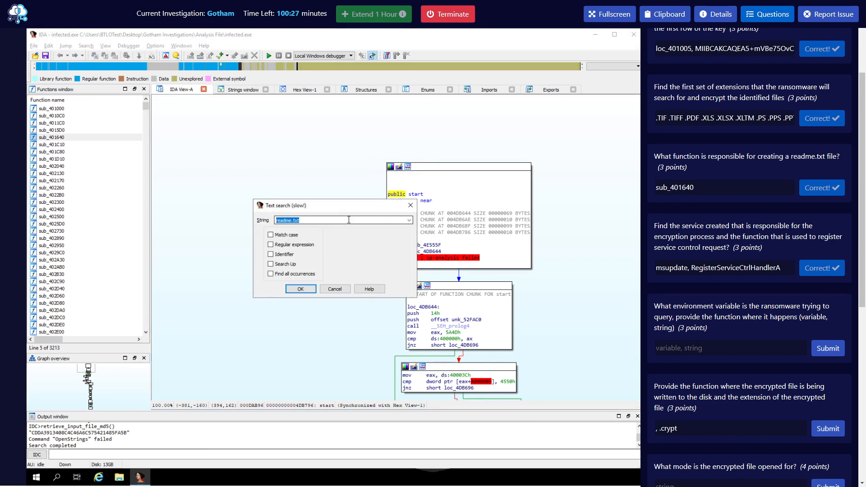
text(WINDO)
key(Return)
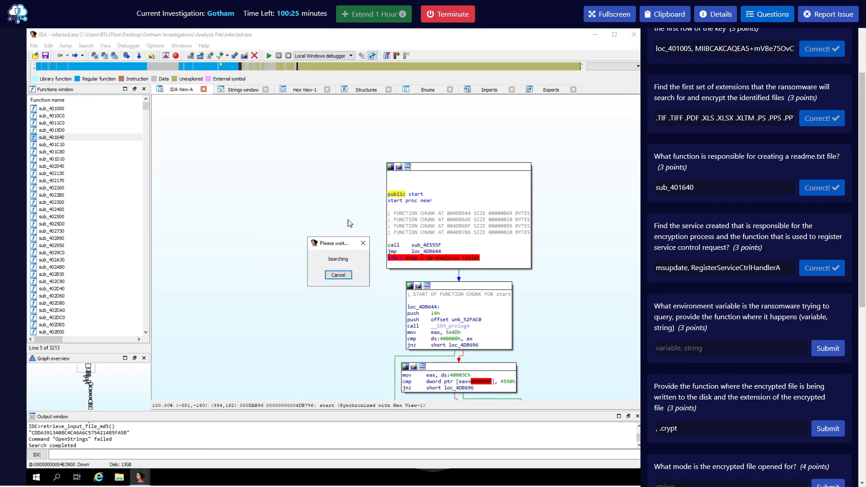
click(341, 277)
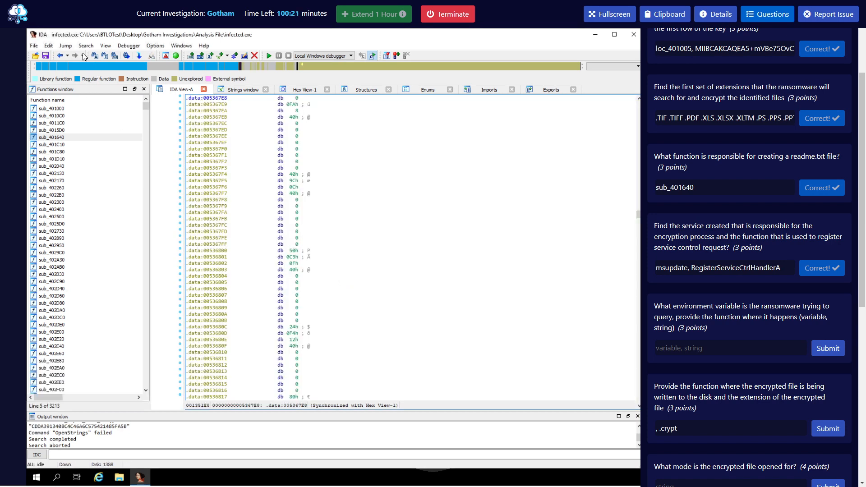
key(Escape)
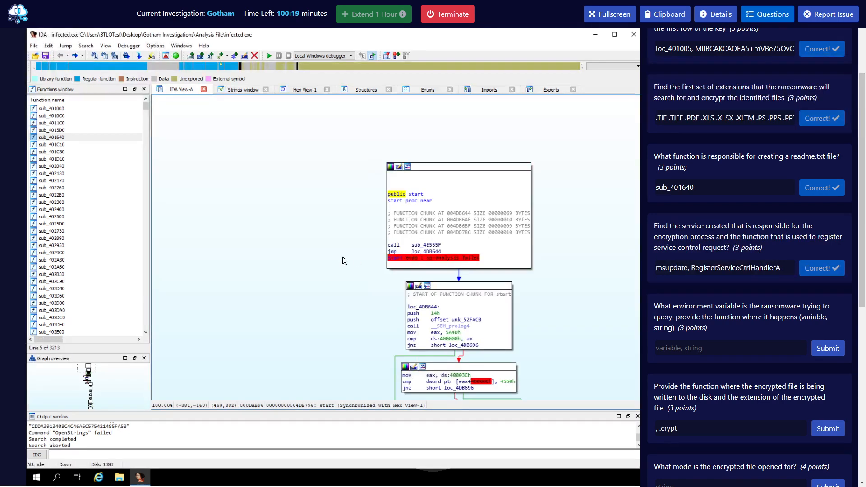
key(alt+t)
key(End)
key(BackSpace)
text(I)
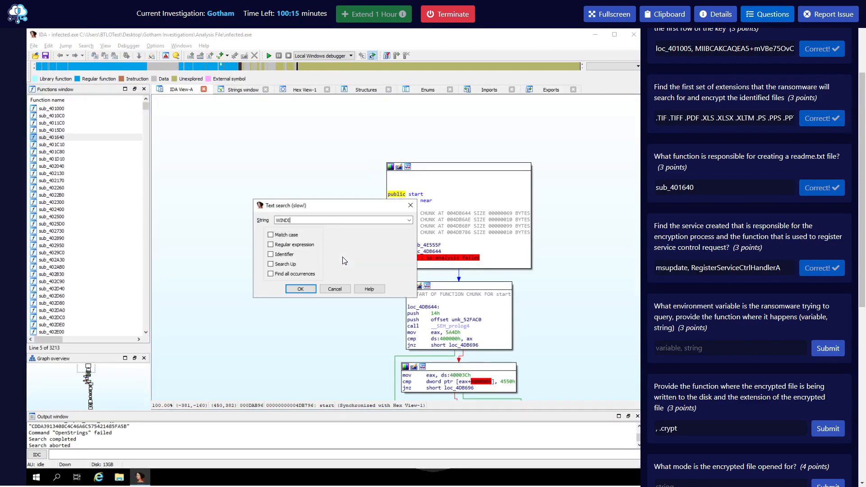
key(Return)
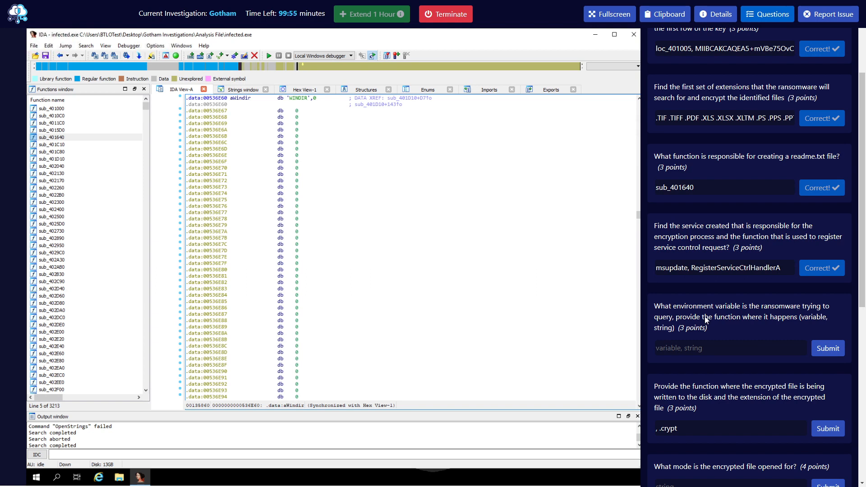
scroll(690, 309, up, 3)
scroll(684, 160, down, 3)
scroll(678, 203, down, 2)
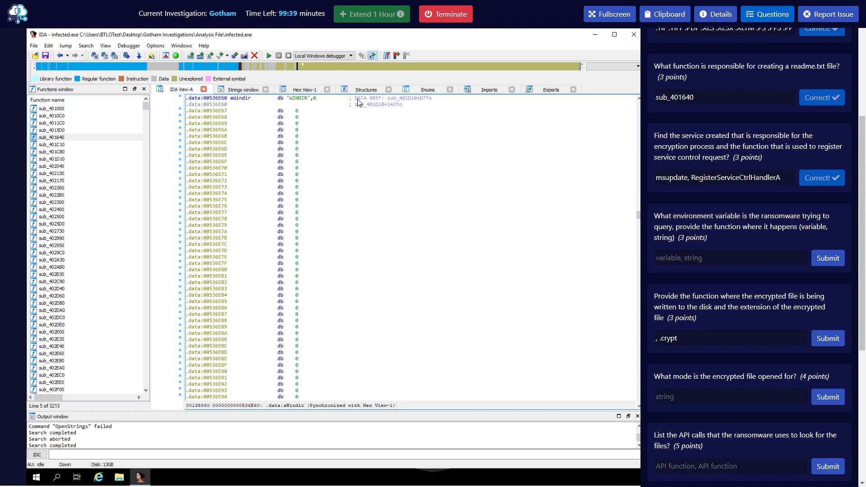
Follow the aWindir cross-reference into sub_401D10 and review its graph.
double_click(408, 97)
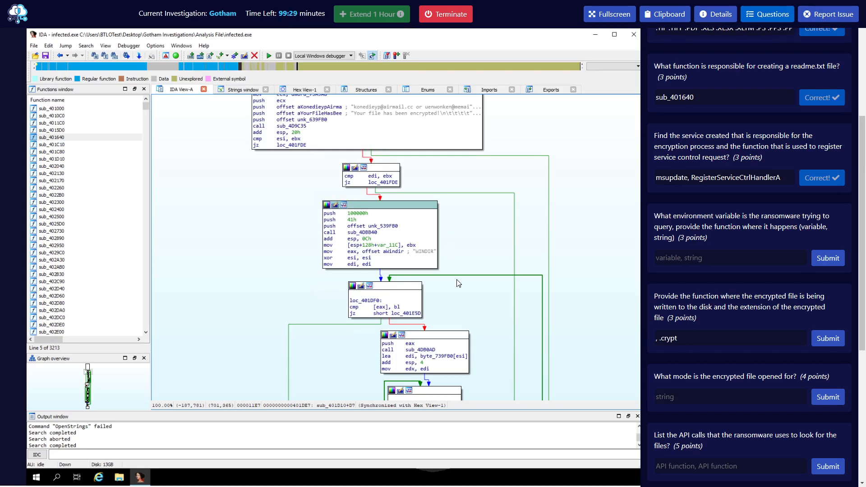
scroll(458, 283, up, 3)
scroll(466, 296, up, 1)
scroll(470, 302, down, 1)
scroll(471, 302, up, 1)
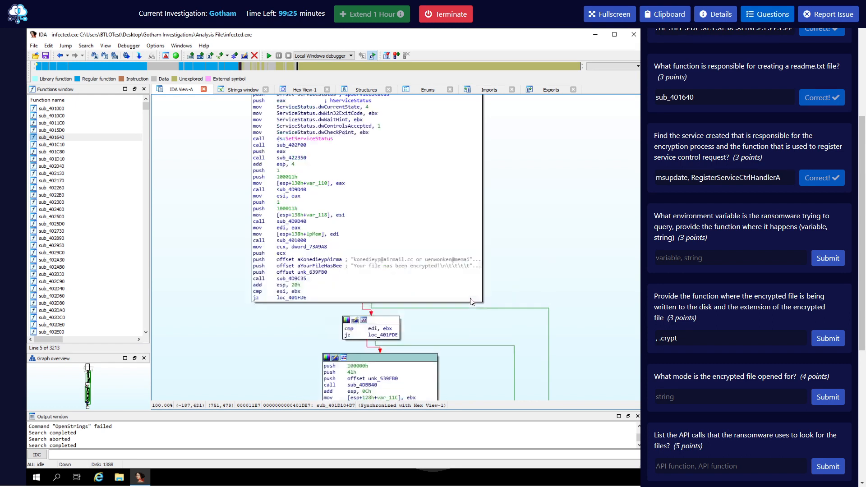
scroll(470, 301, up, 1)
scroll(472, 303, down, 3)
scroll(471, 307, down, 5)
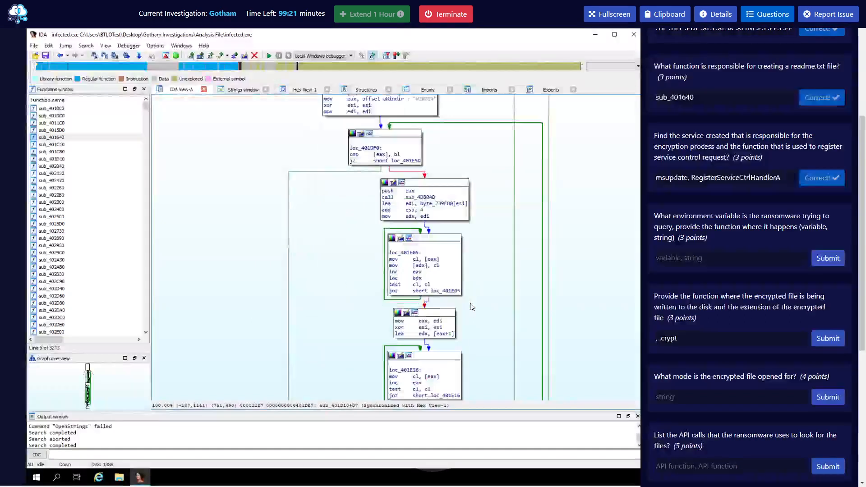
scroll(472, 312, down, 5)
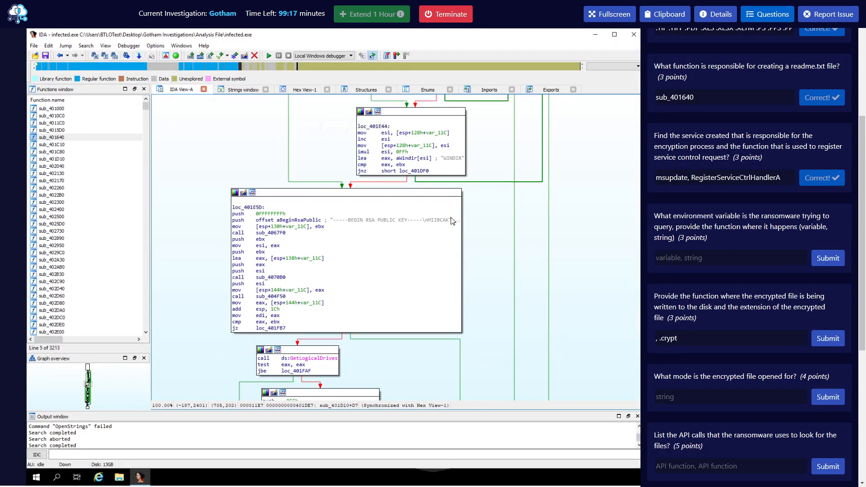
scroll(453, 251, up, 3)
scroll(454, 251, down, 3)
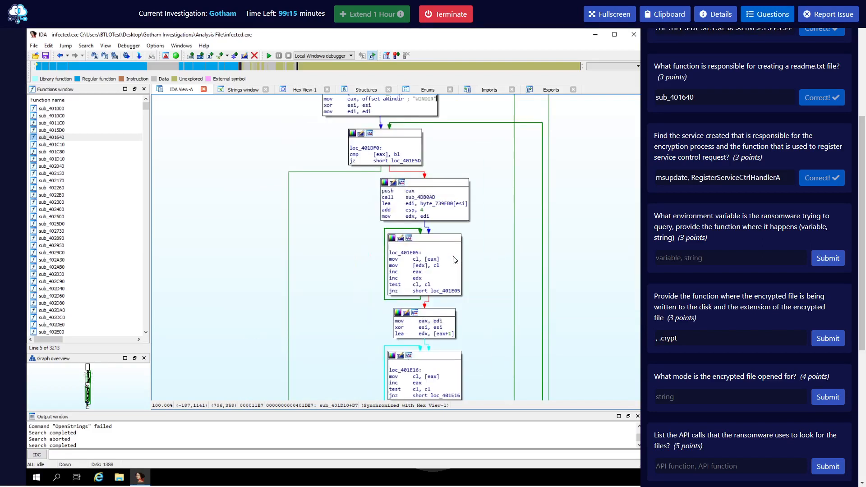
scroll(288, 345, down, 2)
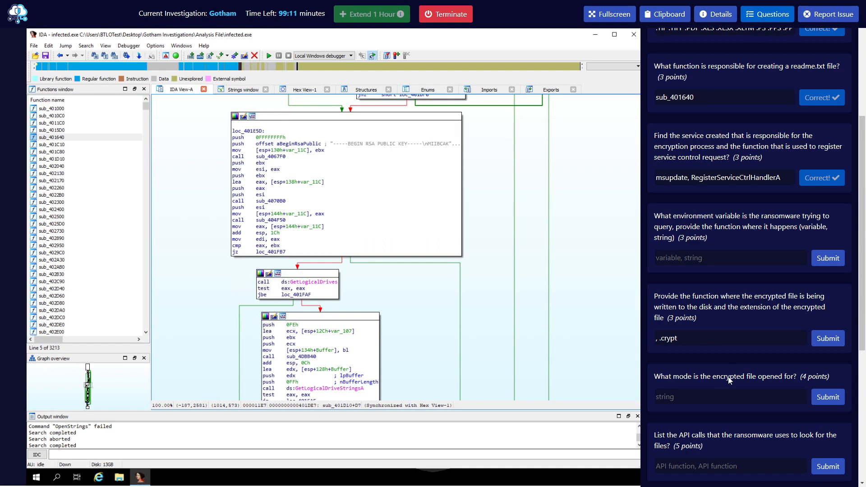
Submit windir, sub_401d10 as the environment-variable answer.
click(699, 258)
text(windo)
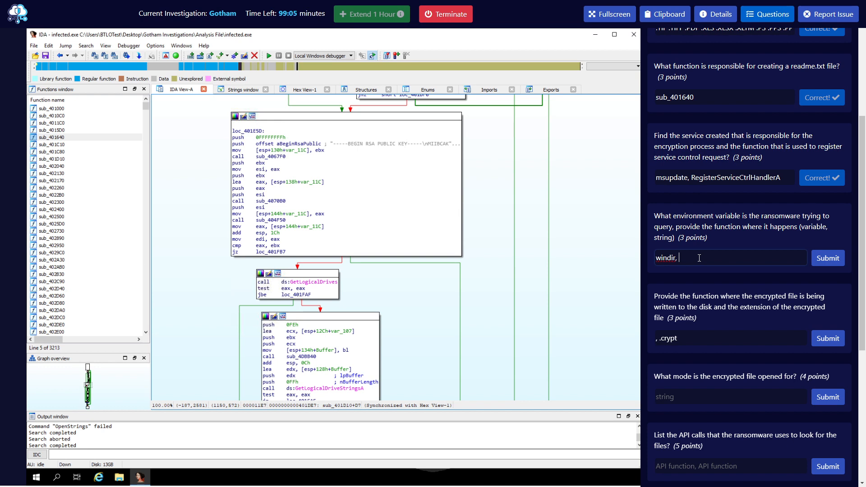
text(r, sub_401d10)
key(Return)
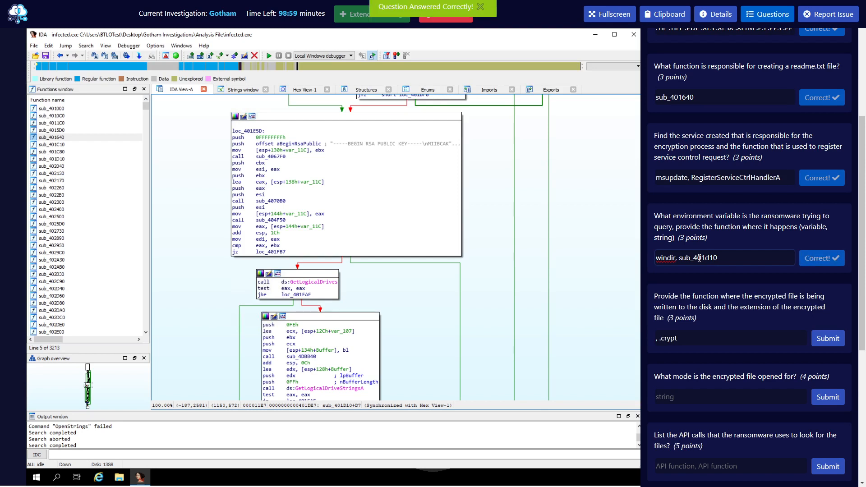
Search the disassembly for .crypt and jump to the code in sub_4011C0 that uses it.
scroll(724, 300, down, 1)
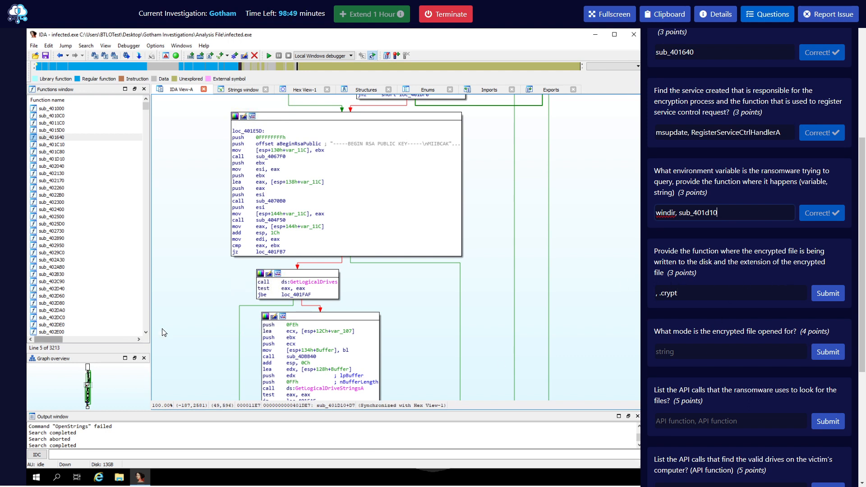
click(60, 58)
click(61, 57)
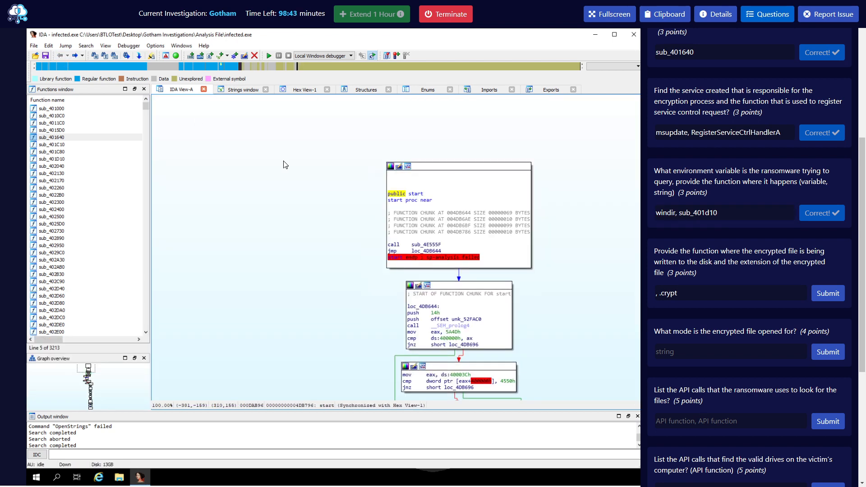
key(alt+t)
text(.crypt)
key(Return)
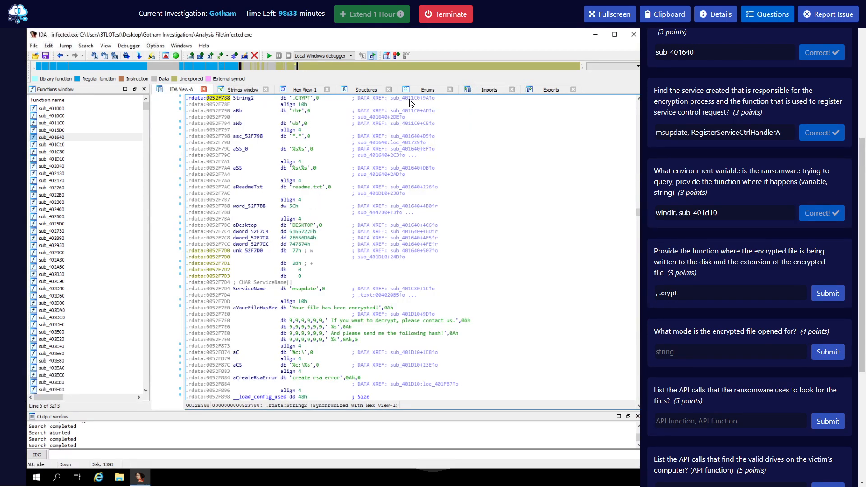
double_click(410, 103)
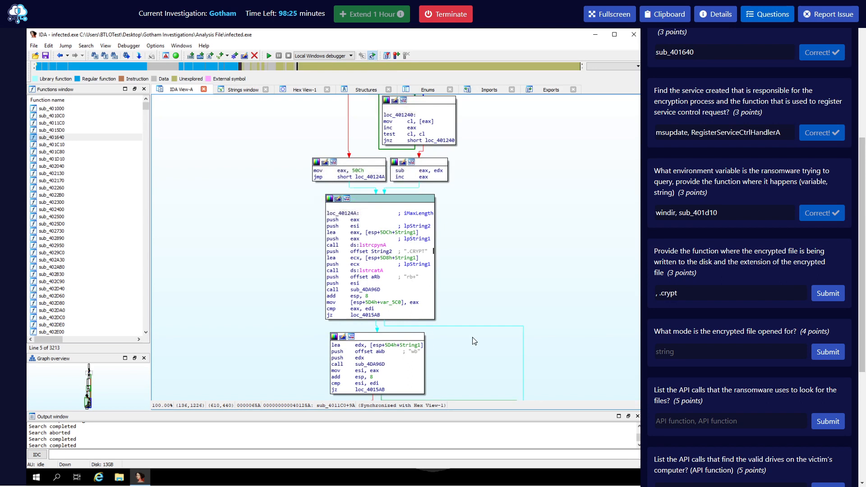
Submit sub_4011c0, .crypt as the encrypted-file answer and exit browser fullscreen.
click(656, 295)
text(sub_)
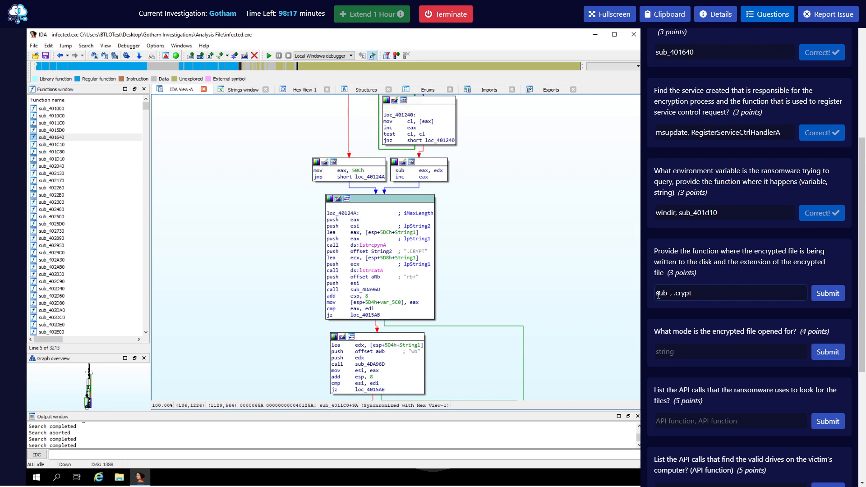
text(4011c0)
key(Return)
scroll(705, 249, down, 2)
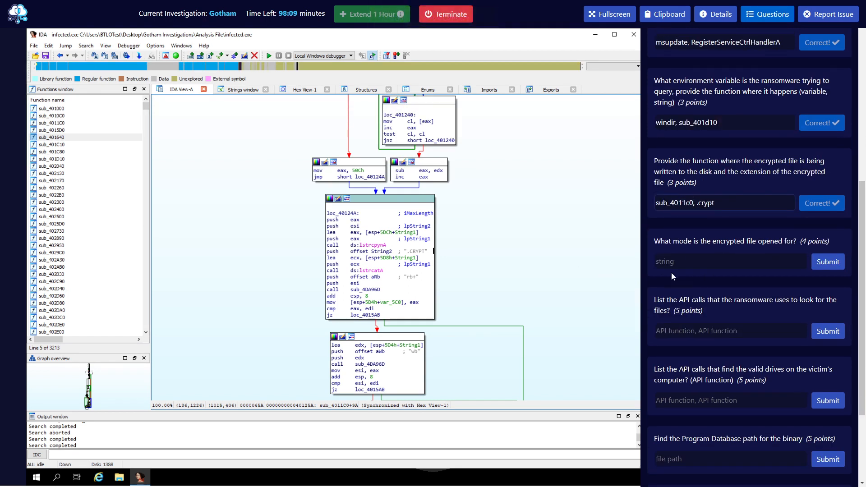
click(610, 14)
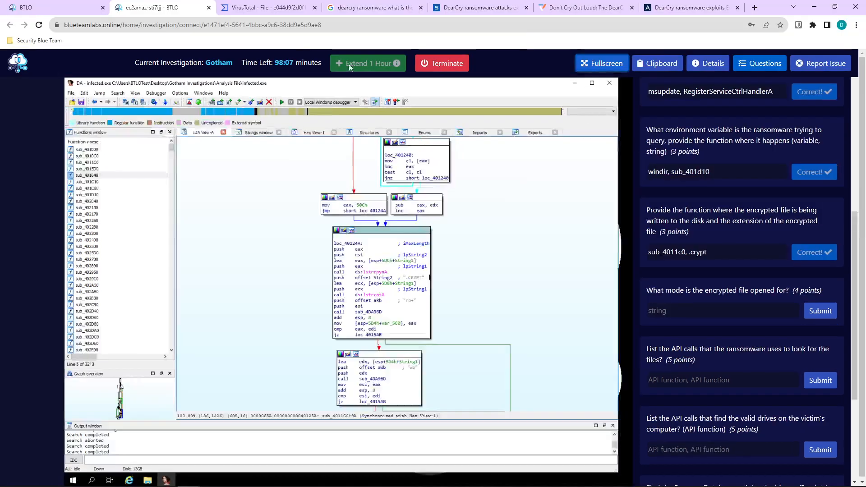
Google 'windows api open file rb+', read the RB+ mode explanation, and return to BTLO.
click(754, 8)
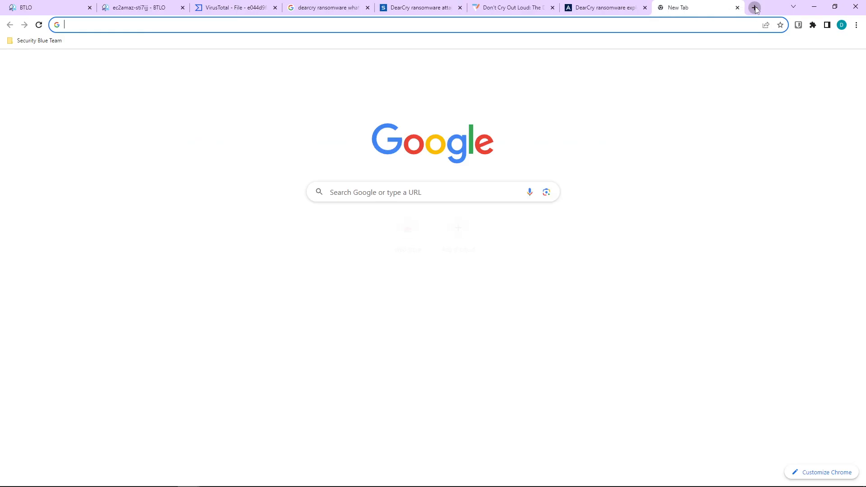
text(windows)
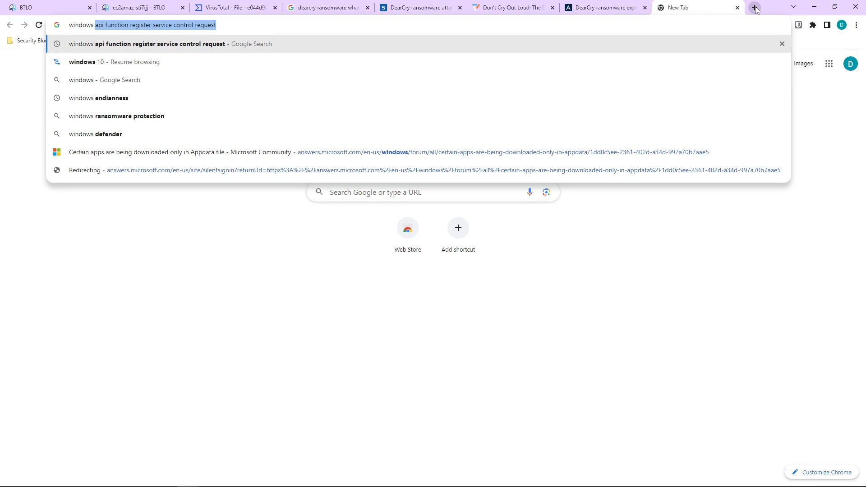
text( api open)
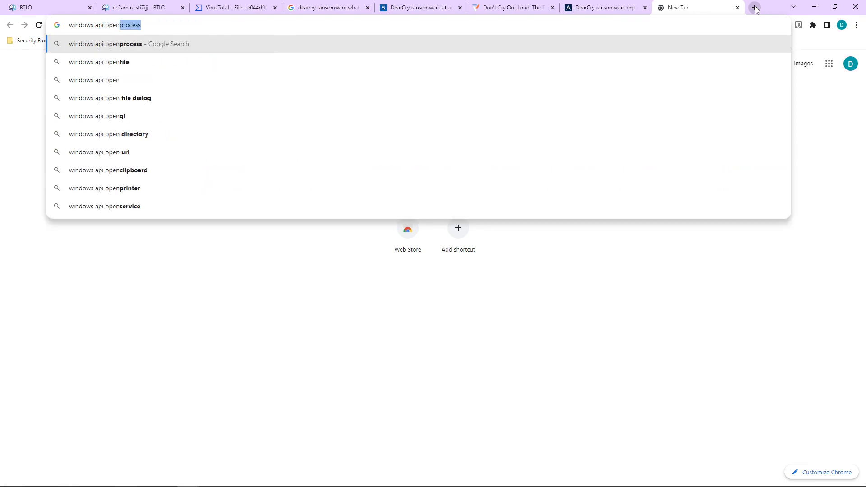
text( file rb+)
key(Return)
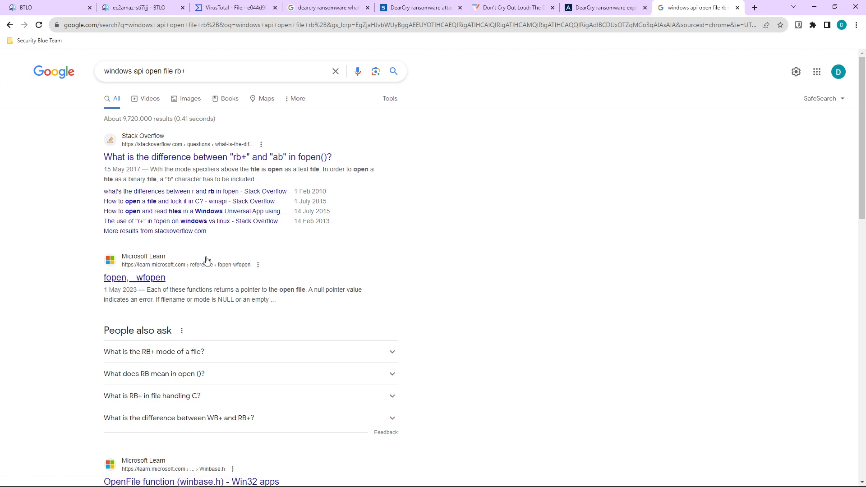
scroll(200, 293, down, 1)
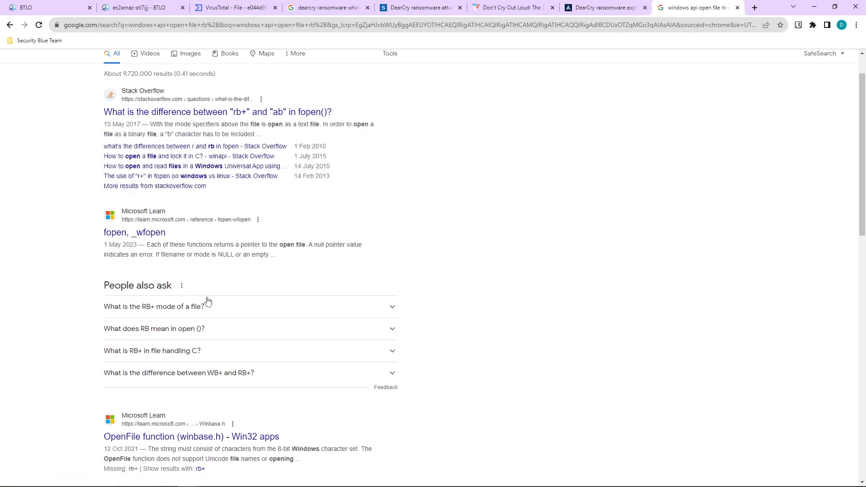
click(218, 309)
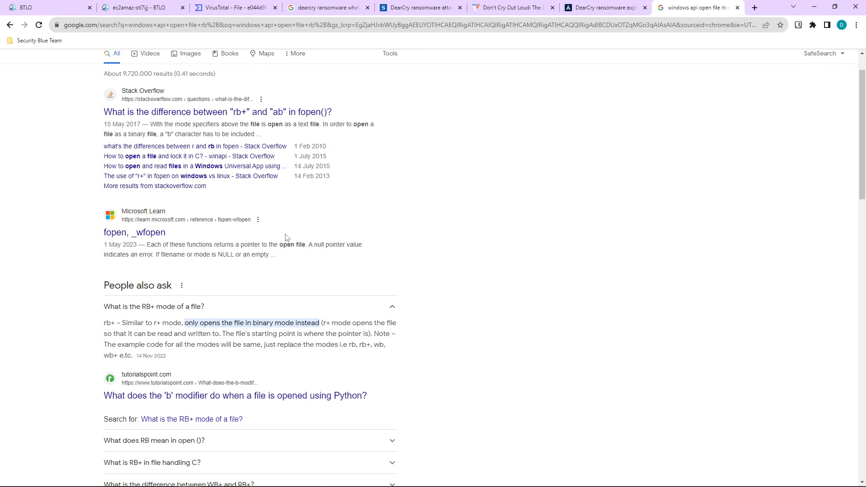
click(141, 7)
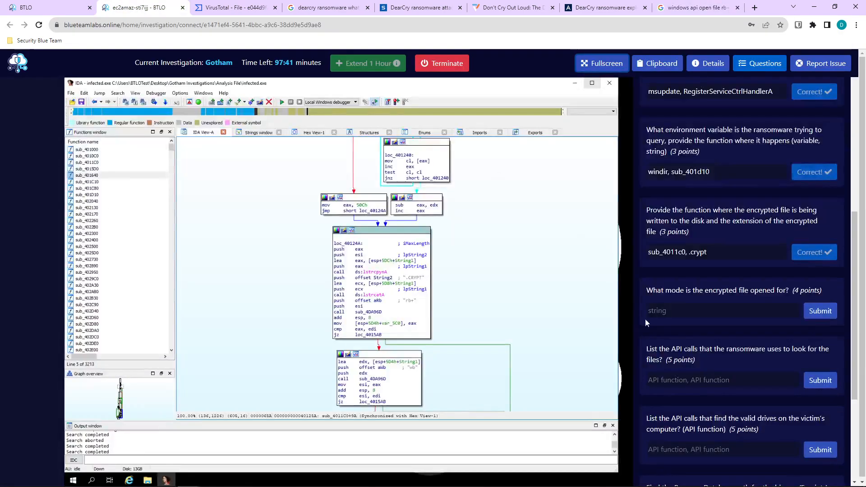
Submit rb+ for the file-open mode question, get it rejected, and return to Google.
click(680, 309)
text(rb+)
key(Return)
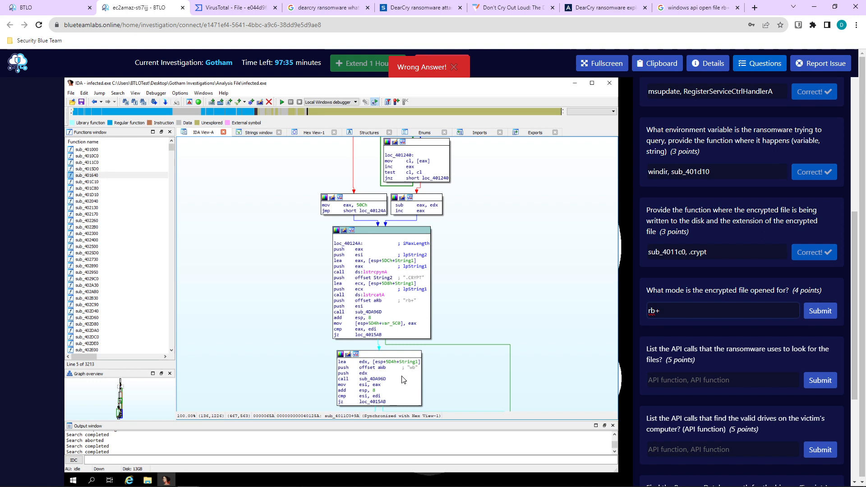
click(685, 4)
Change the Google query to 'windows api open file wb' and read the wb binary-write explanations.
scroll(232, 135, up, 2)
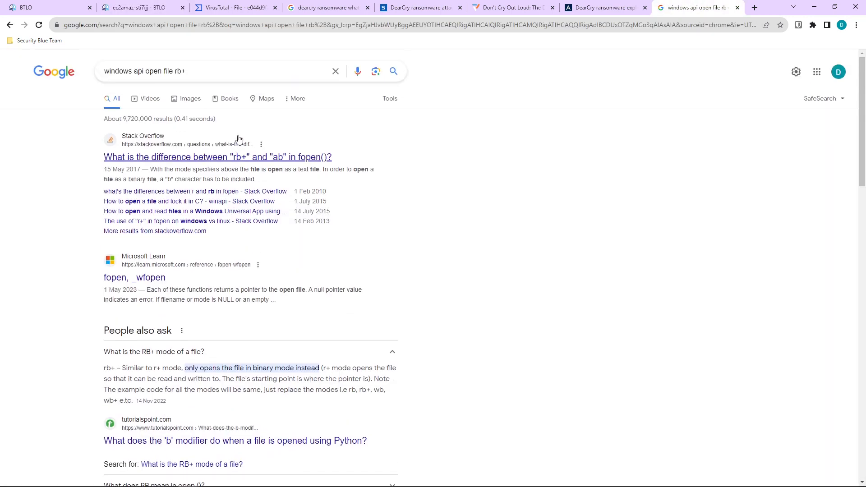
click(215, 71)
key(BackSpace)
key(BackSpace)
key(BackSpace)
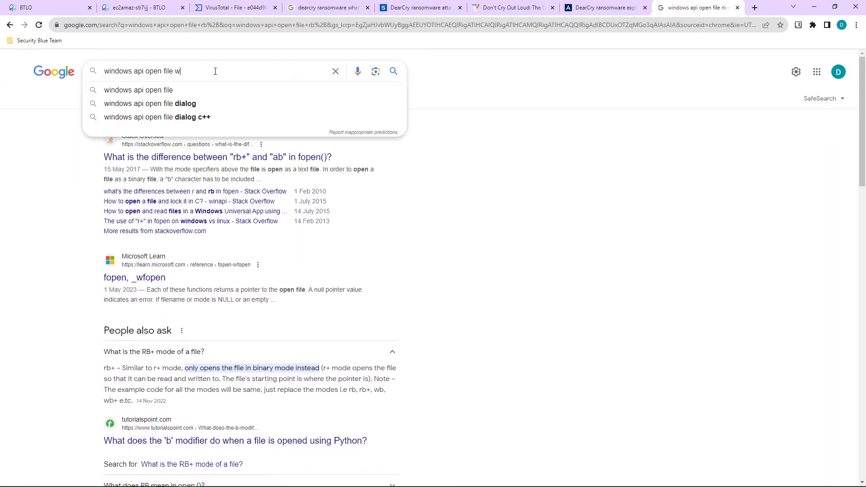
text(wb)
key(Return)
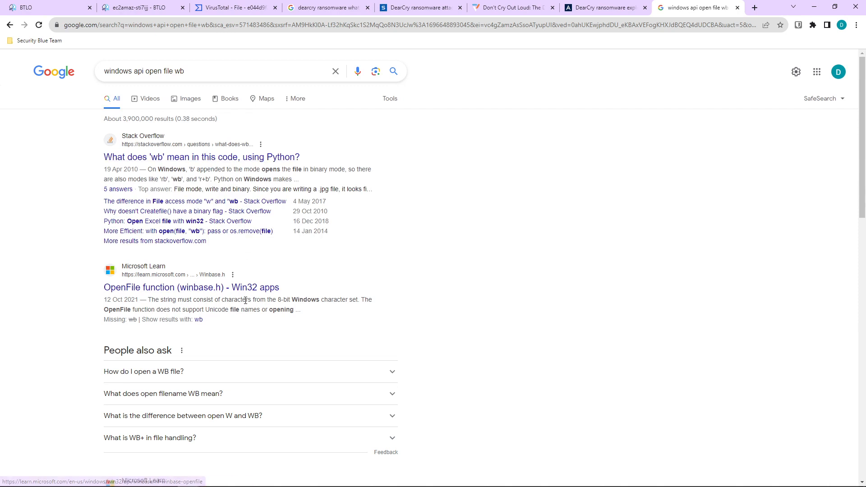
scroll(247, 300, down, 1)
click(243, 328)
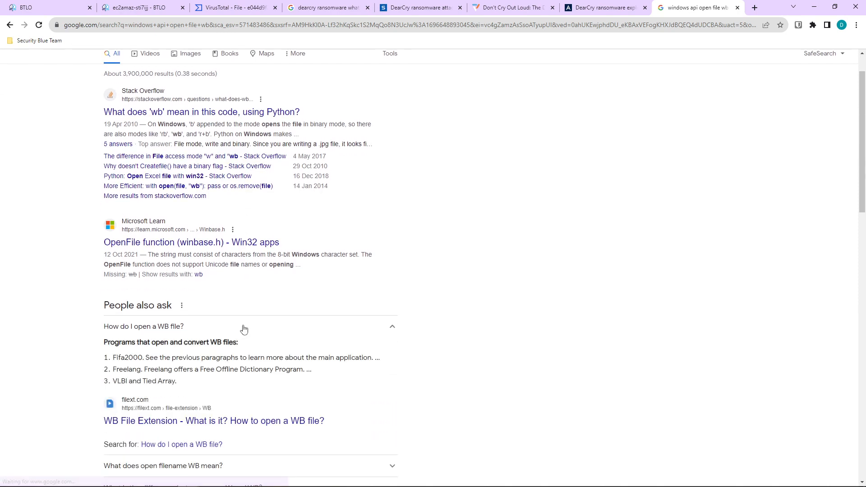
scroll(245, 331, down, 2)
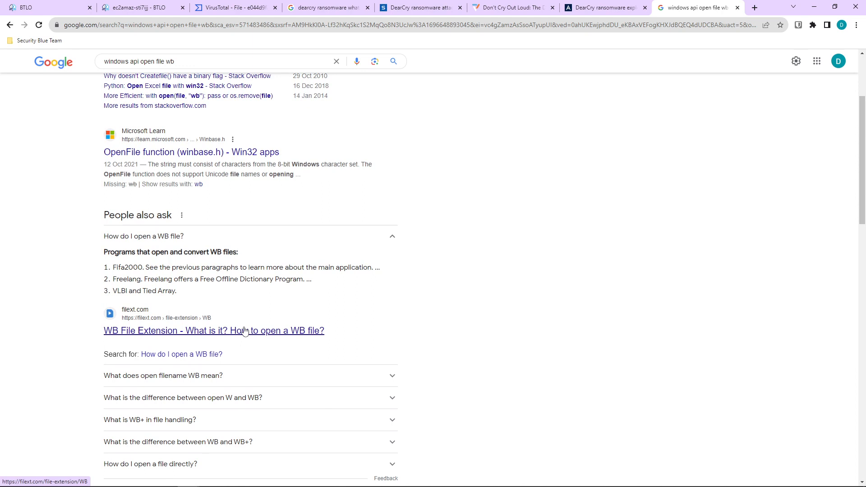
scroll(244, 331, down, 2)
scroll(265, 338, down, 3)
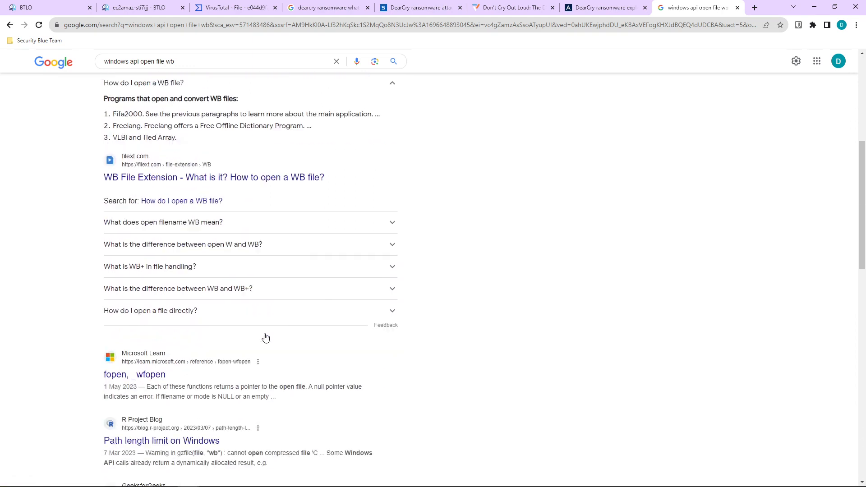
scroll(266, 338, down, 1)
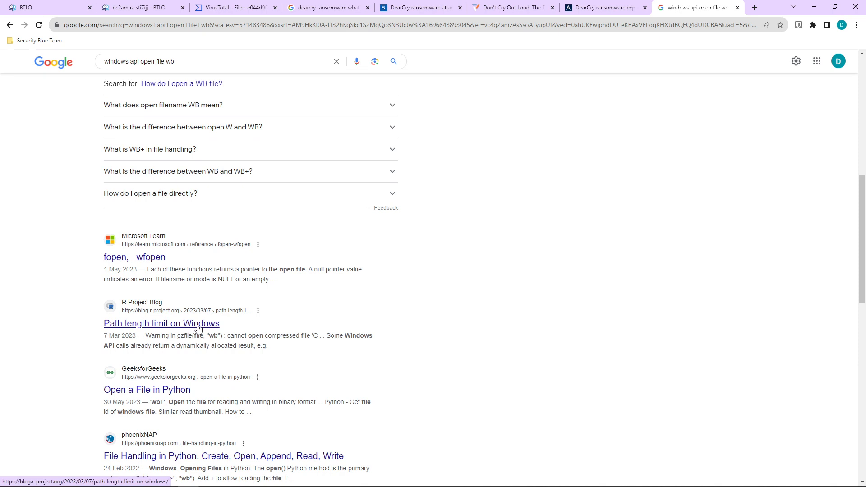
scroll(219, 323, down, 1)
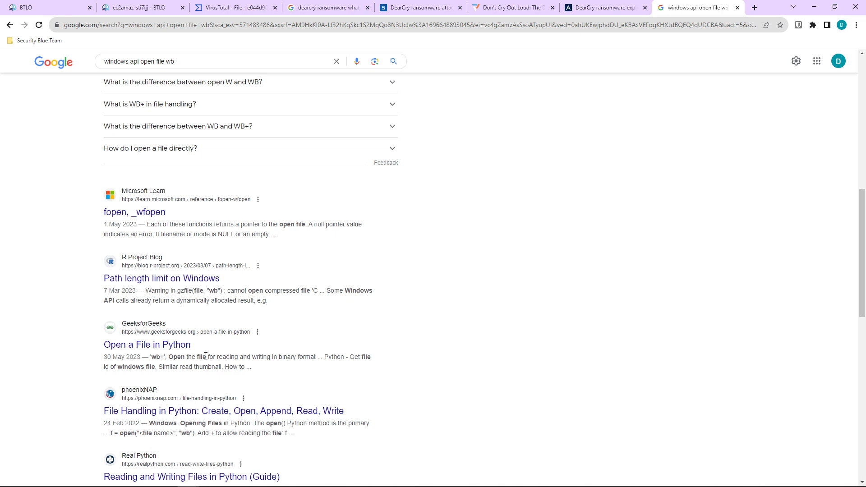
click(149, 8)
Replace the rb+ mode answer with wb, submit it, and highlight the mode question text.
click(697, 311)
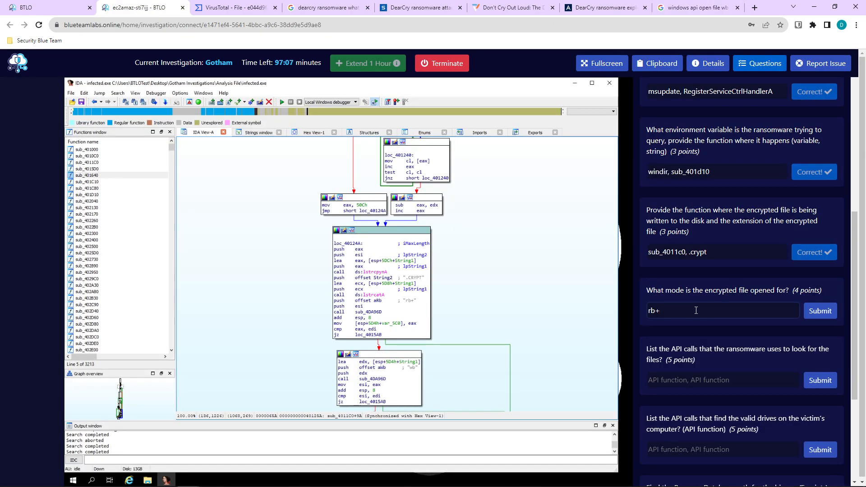
key(ctrl+a)
scroll(518, 300, down, 3)
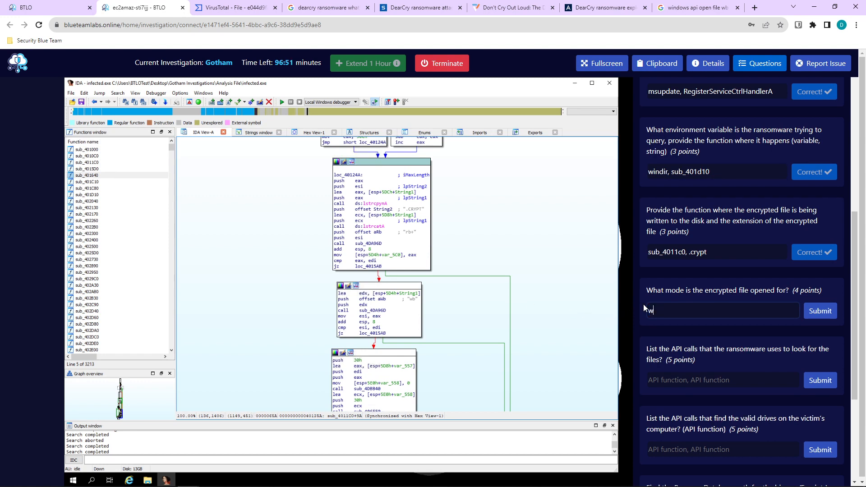
key(Return)
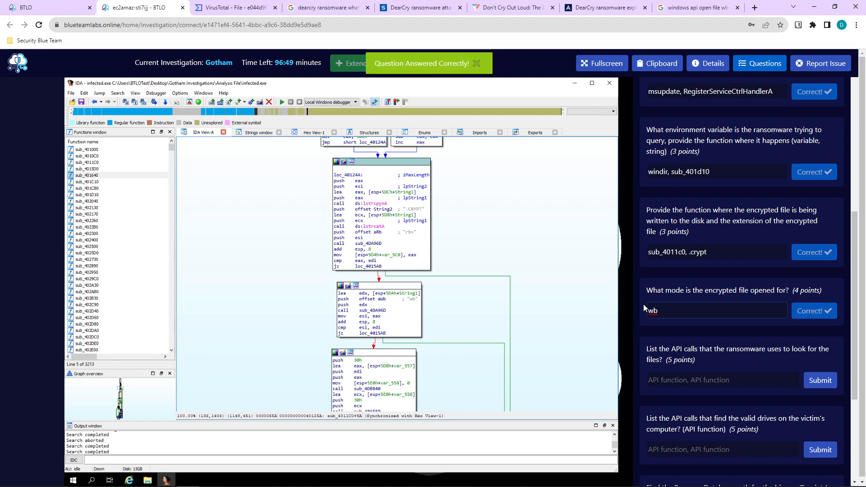
scroll(648, 330, down, 1)
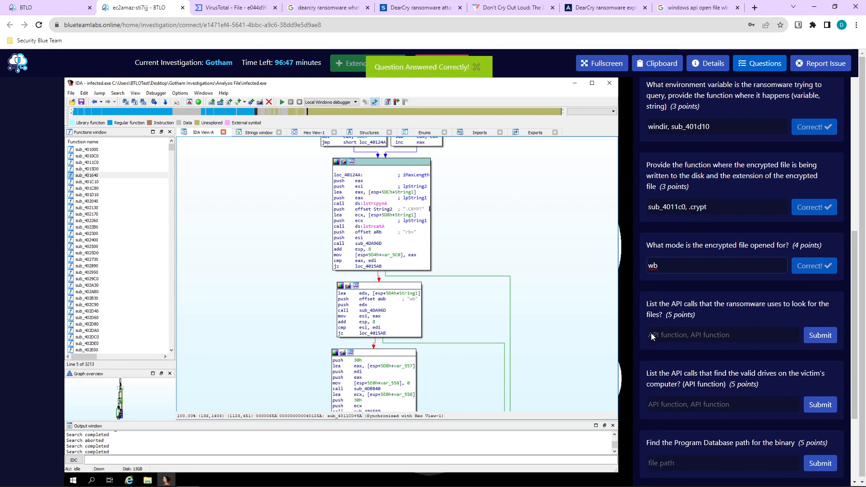
drag(722, 246, 653, 245)
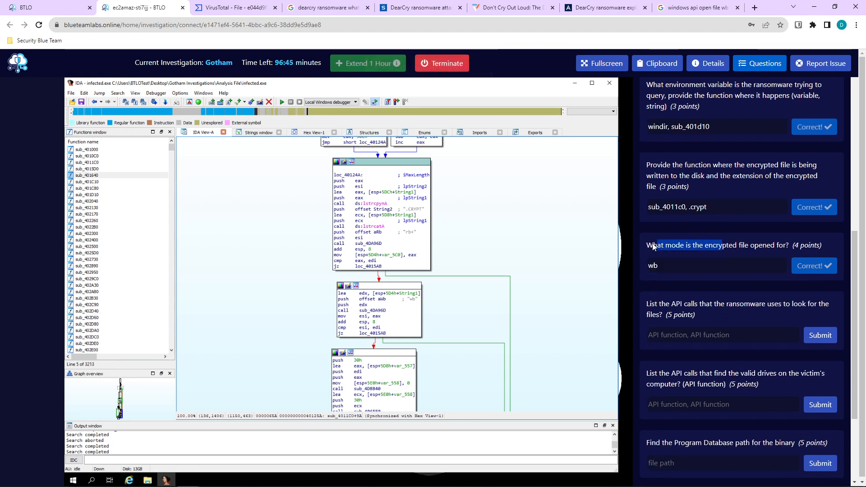
Highlight every 'offset' reference in sub_4011C0 and scroll its graph back to the function header.
mouse_move(707, 255)
mouse_down()
mouse_move(789, 252)
mouse_move(712, 241)
mouse_up()
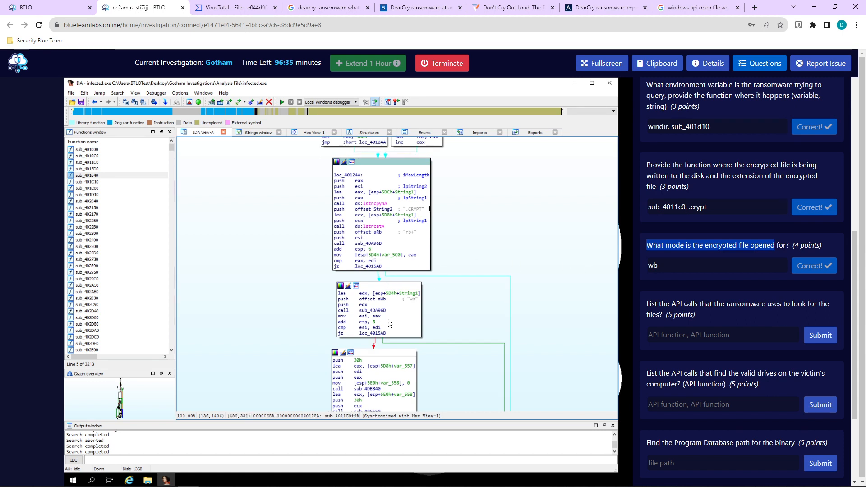
click(361, 298)
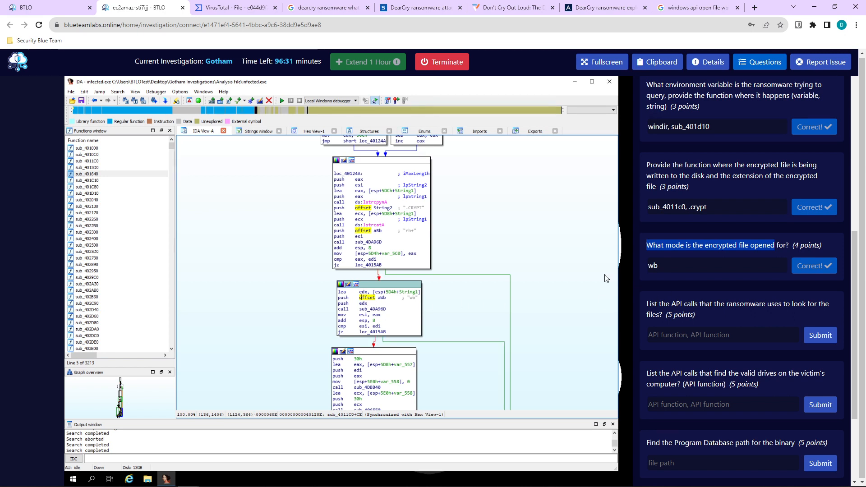
scroll(710, 279, down, 2)
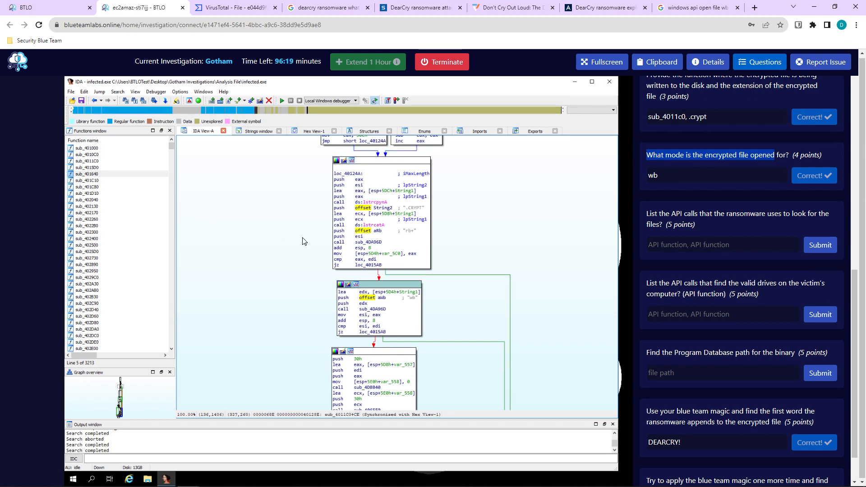
scroll(304, 245, down, 2)
scroll(303, 245, down, 12)
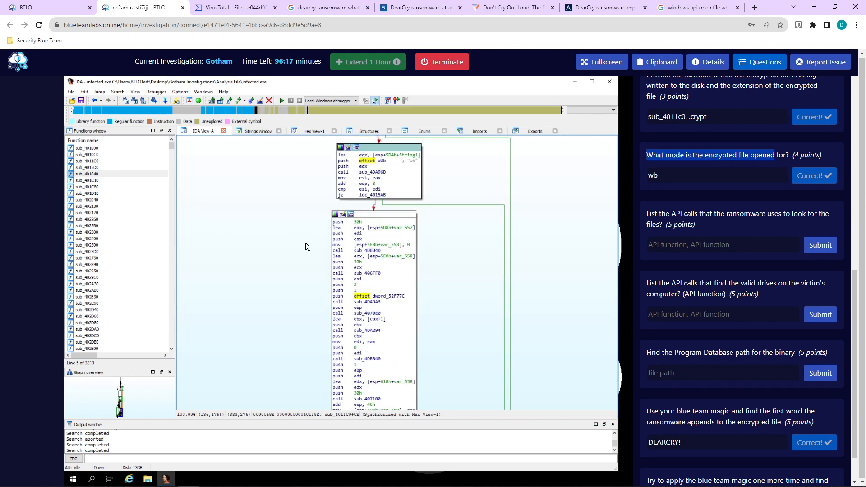
scroll(315, 256, down, 20)
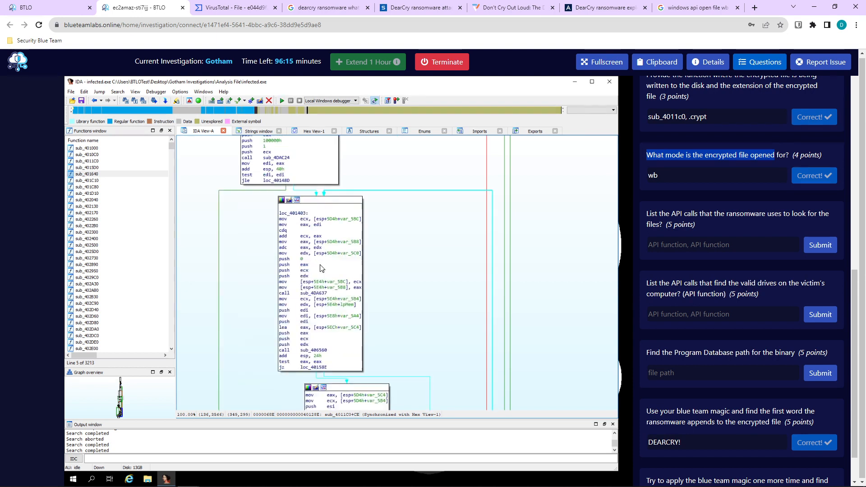
scroll(342, 285, up, 5)
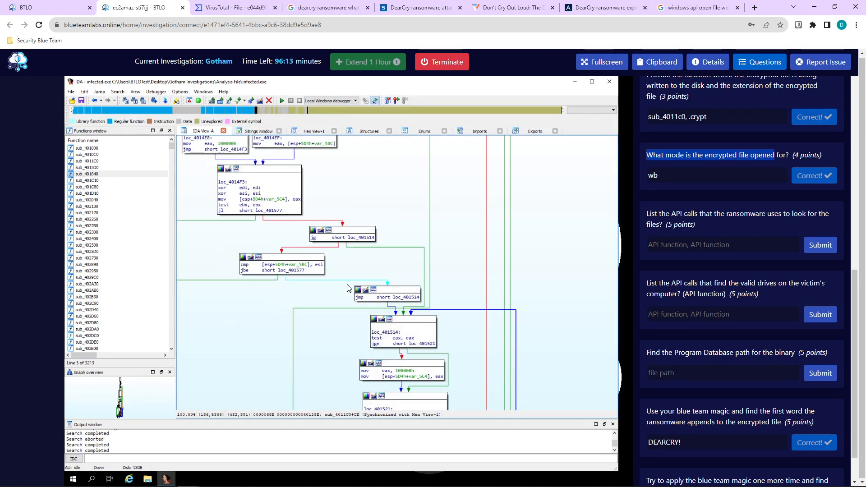
scroll(405, 293, up, 20)
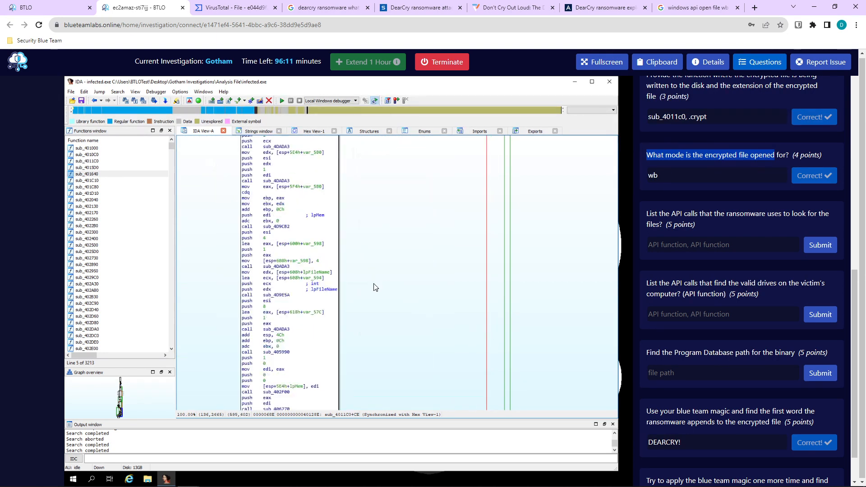
scroll(379, 300, down, 5)
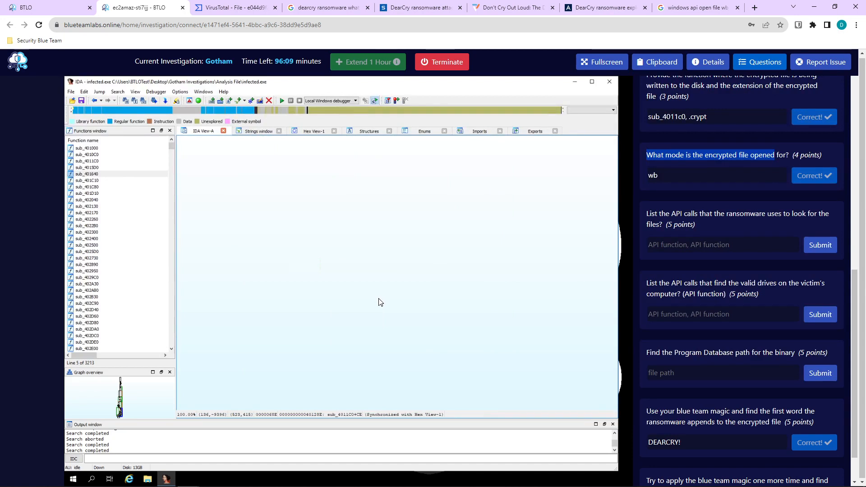
scroll(379, 302, down, 20)
scroll(393, 323, down, 20)
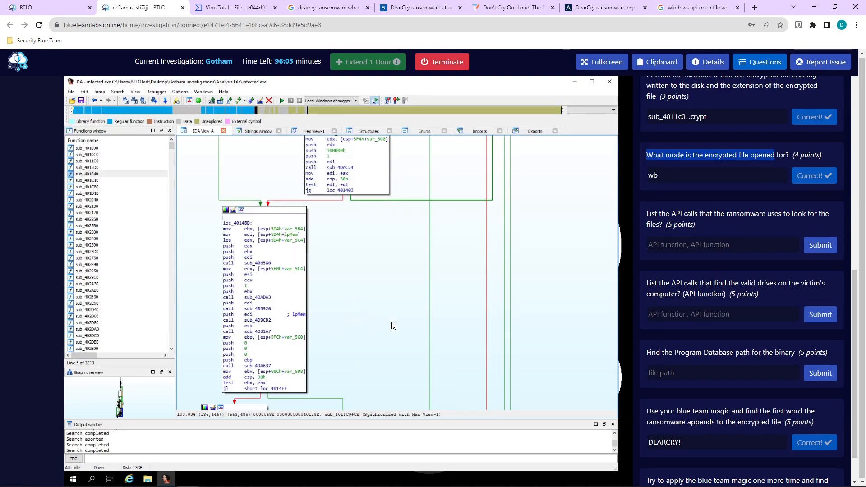
scroll(393, 325, up, 18)
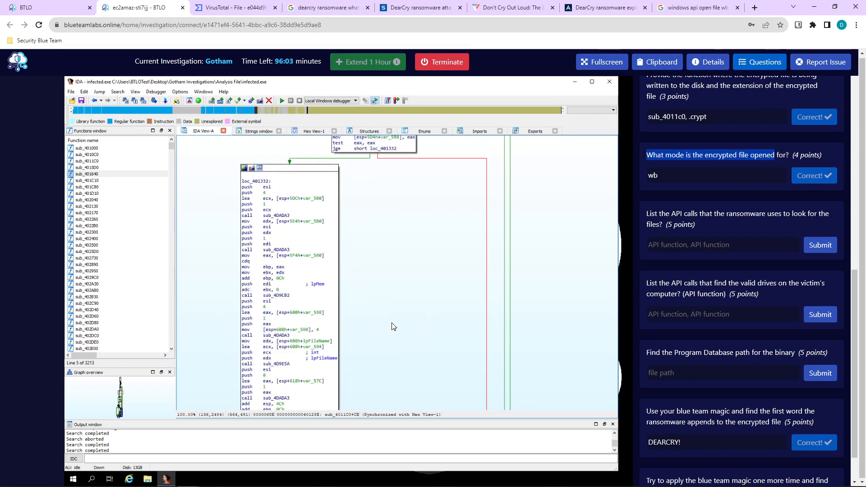
scroll(392, 327, up, 8)
scroll(289, 285, up, 7)
scroll(289, 285, up, 16)
scroll(301, 309, down, 3)
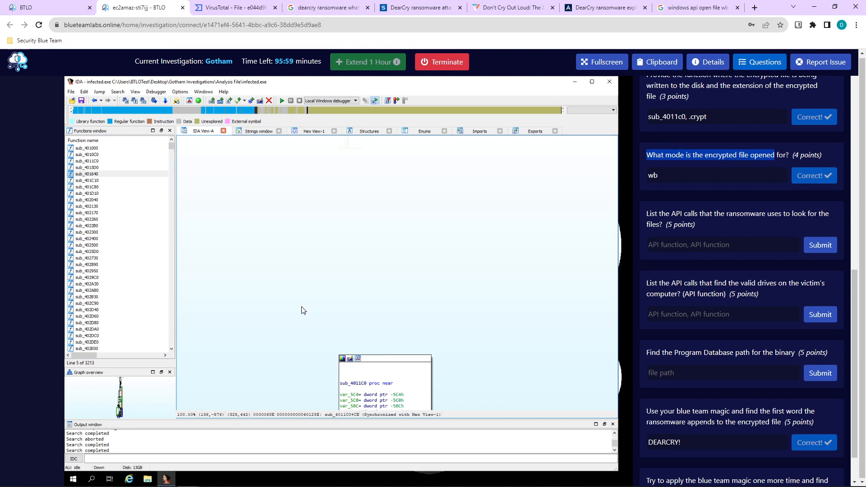
scroll(302, 310, down, 5)
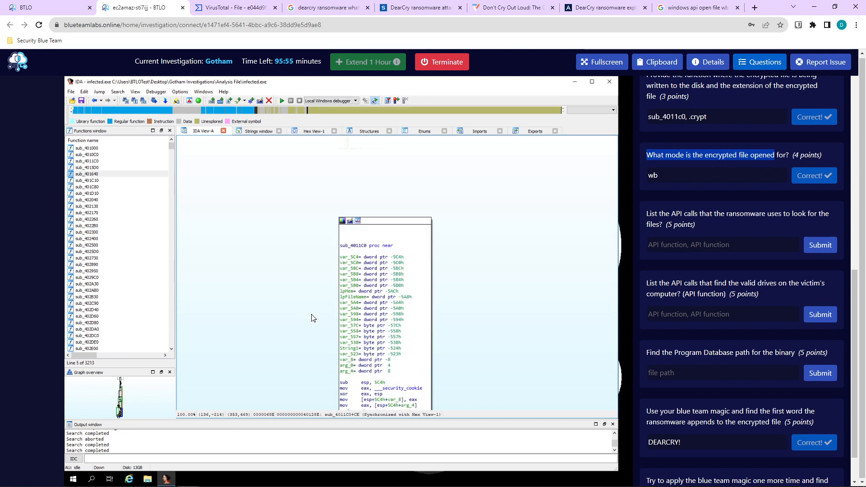
Text-search the disassembly for '.crypt' and scroll through the hit.
key(alt+t)
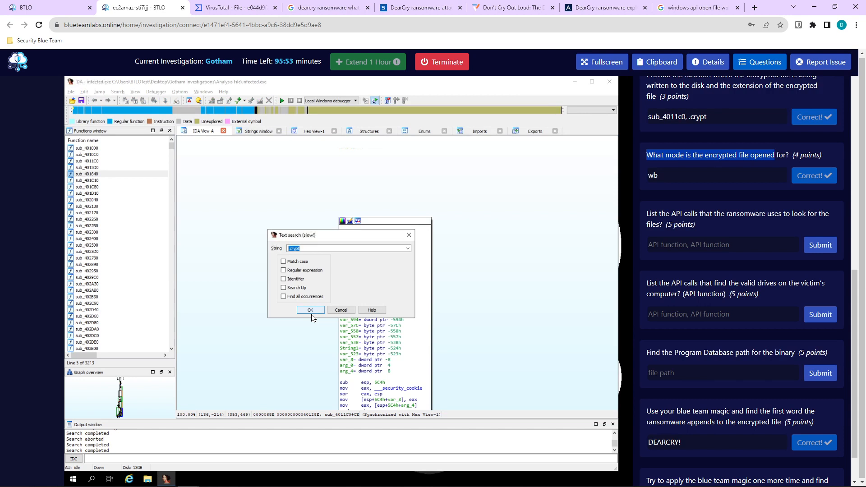
click(310, 313)
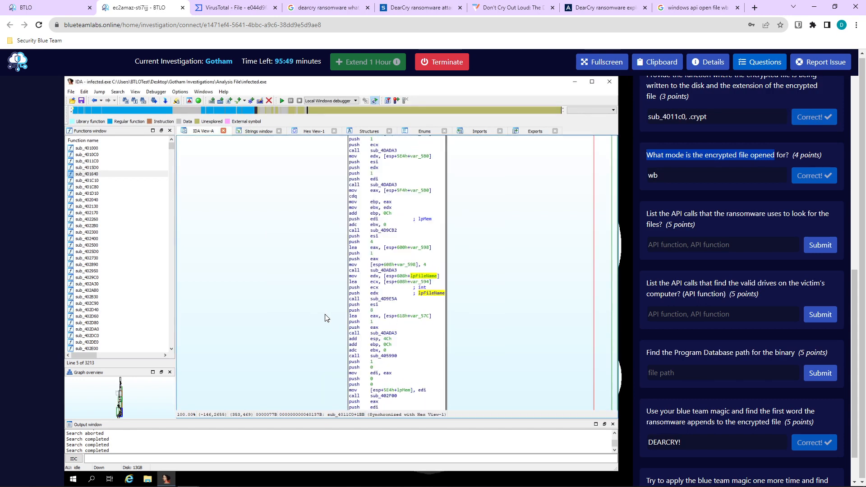
scroll(351, 323, down, 6)
scroll(350, 334, down, 12)
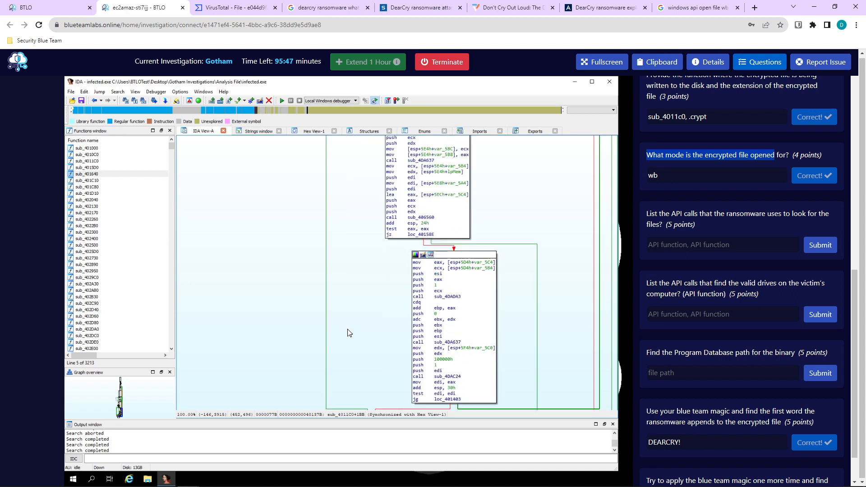
scroll(348, 334, down, 3)
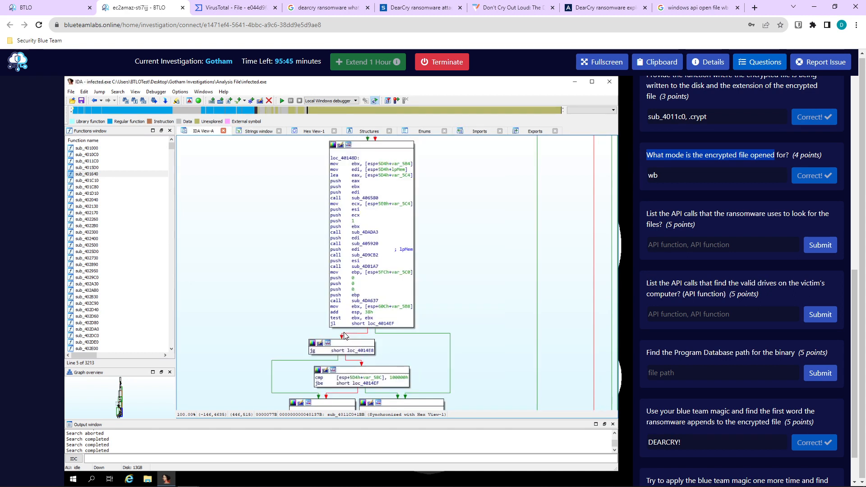
scroll(325, 334, down, 3)
Search the disassembly for all occurrences of 'file', then return to the wb-mode Google results.
key(alt+t)
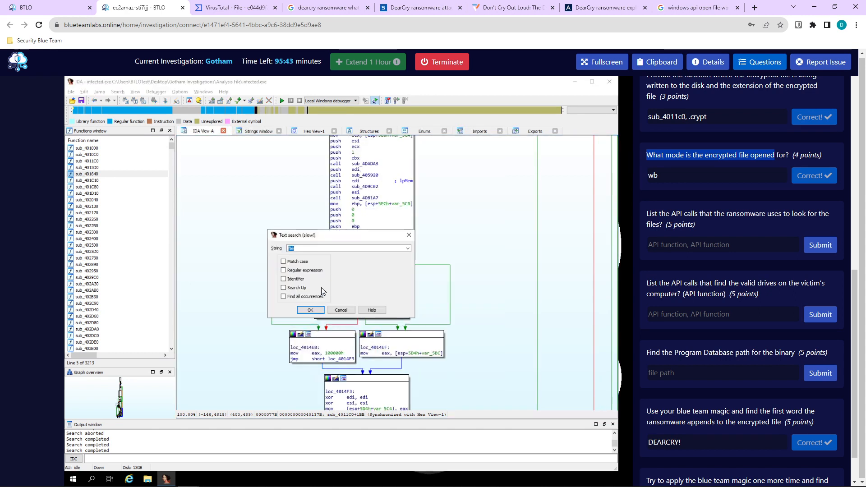
click(310, 310)
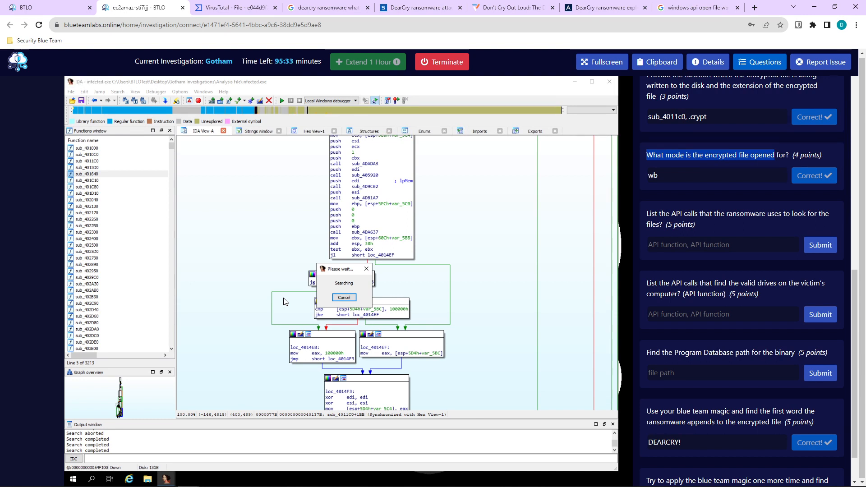
click(695, 7)
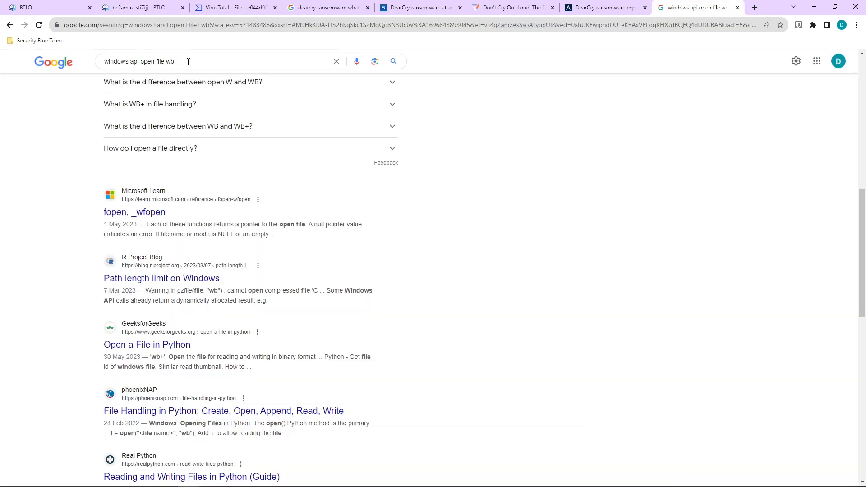
Google 'windows api to find file' and open the FindFirstFileA documentation result.
drag(194, 61, 144, 65)
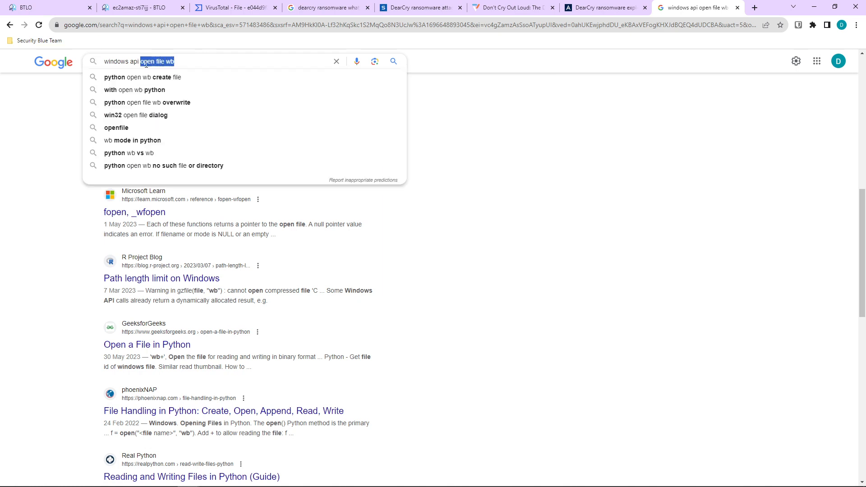
text(to find file)
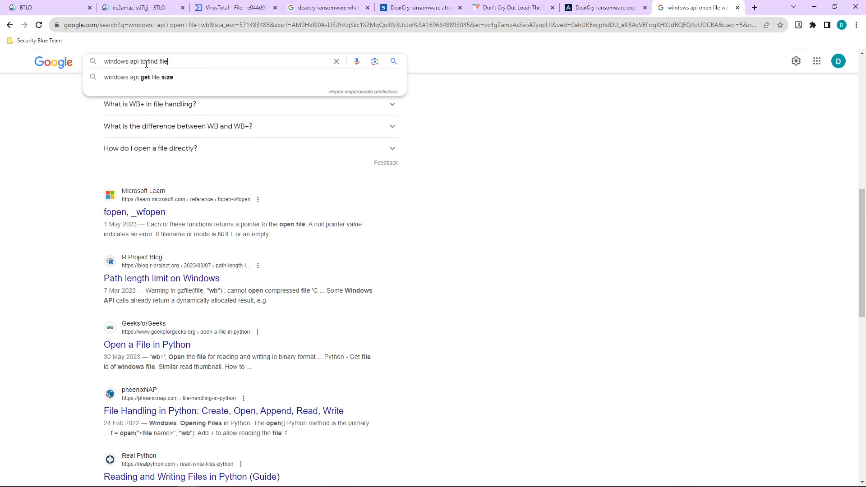
key(Return)
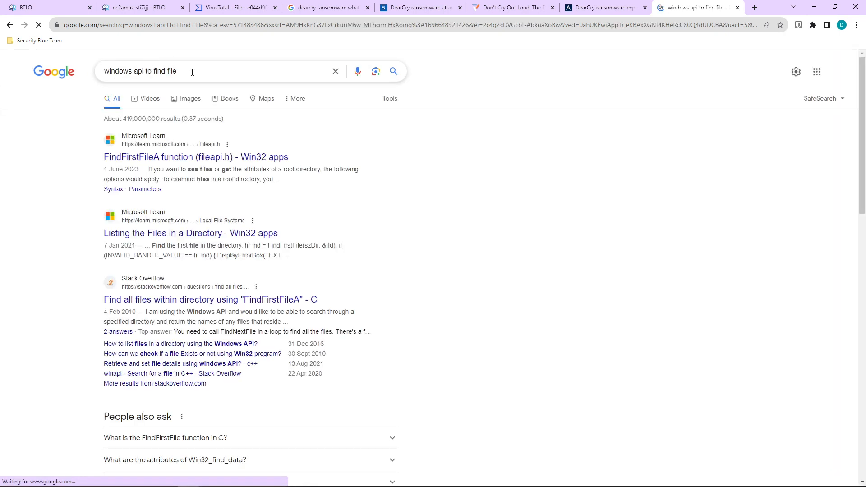
click(182, 158)
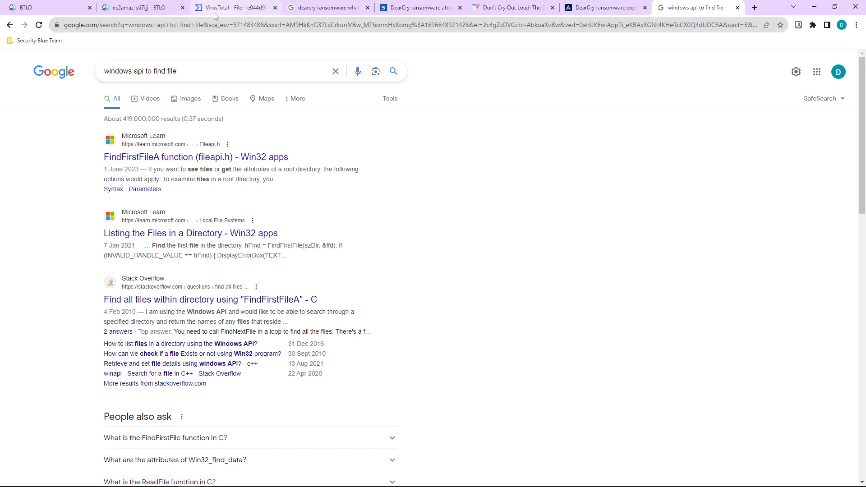
click(140, 8)
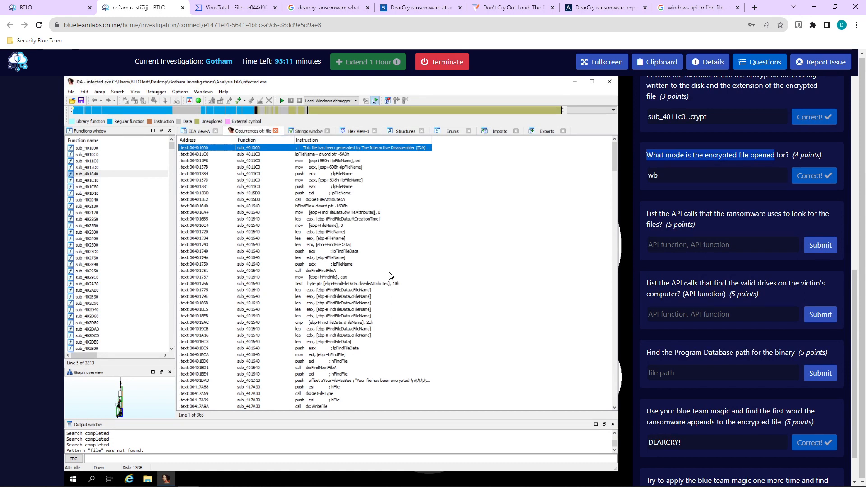
Review the 'file' occurrences list (FindFirstFileA, FindNextFileA) and return to the IDA View-A graph.
scroll(362, 256, down, 3)
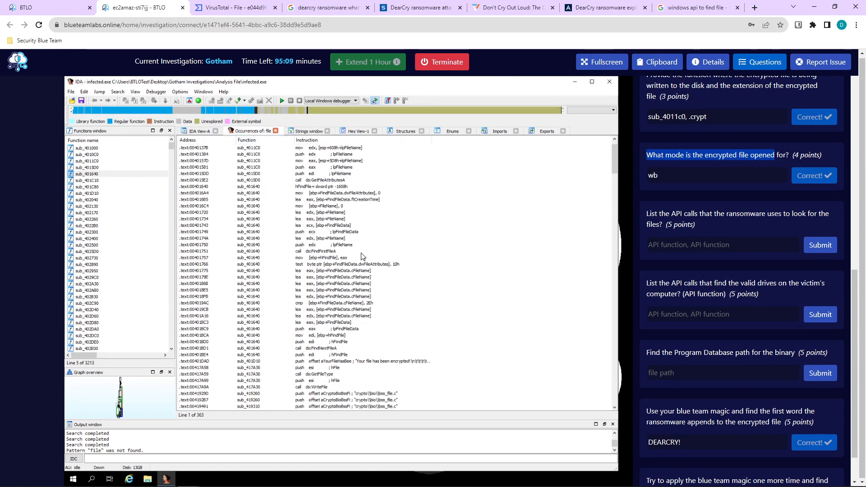
scroll(363, 261, down, 6)
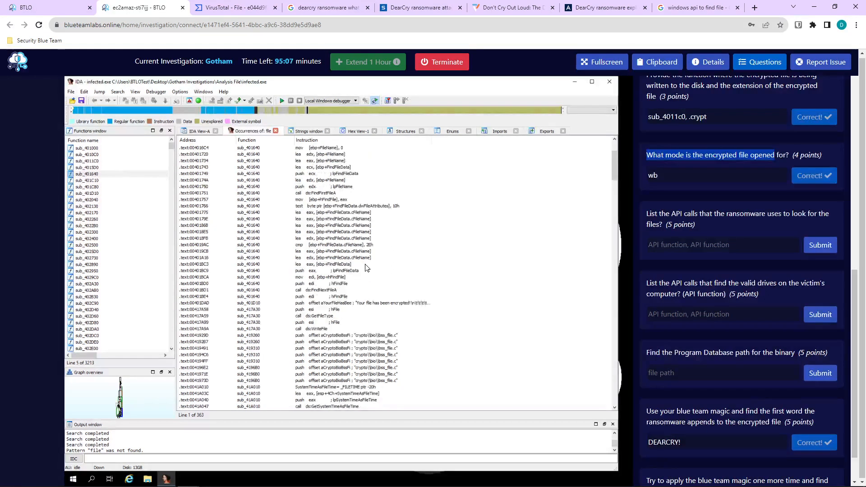
scroll(367, 271, down, 5)
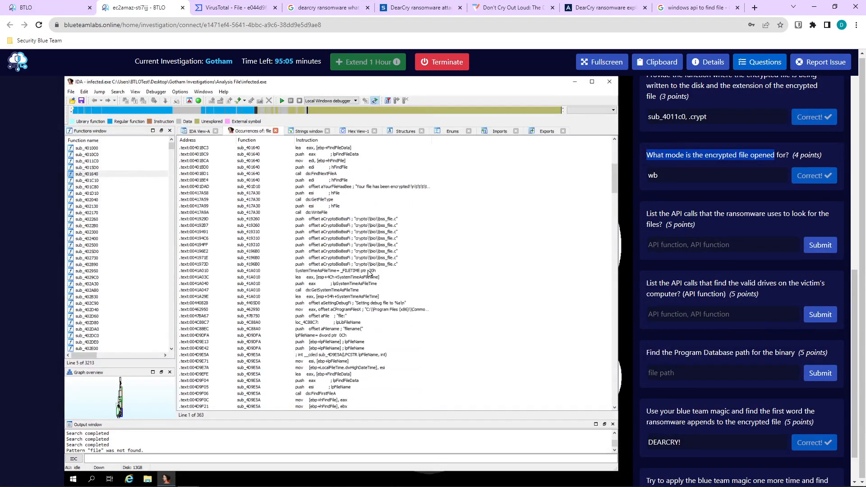
scroll(368, 273, down, 4)
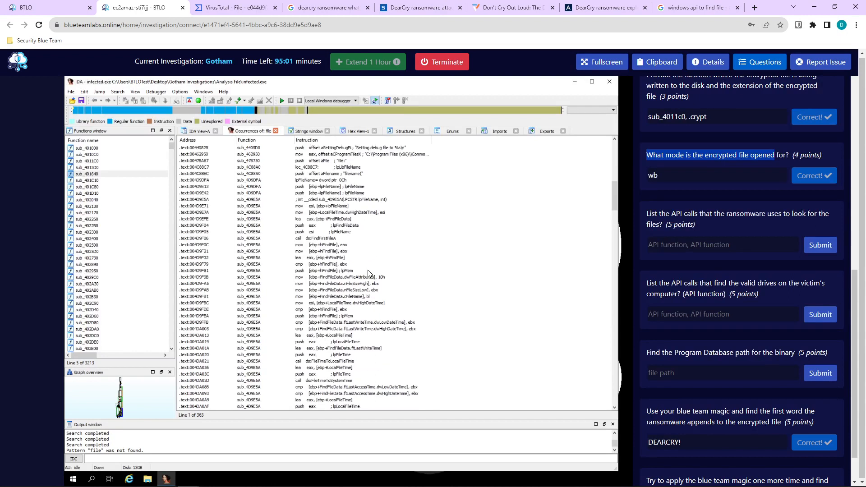
scroll(368, 273, down, 4)
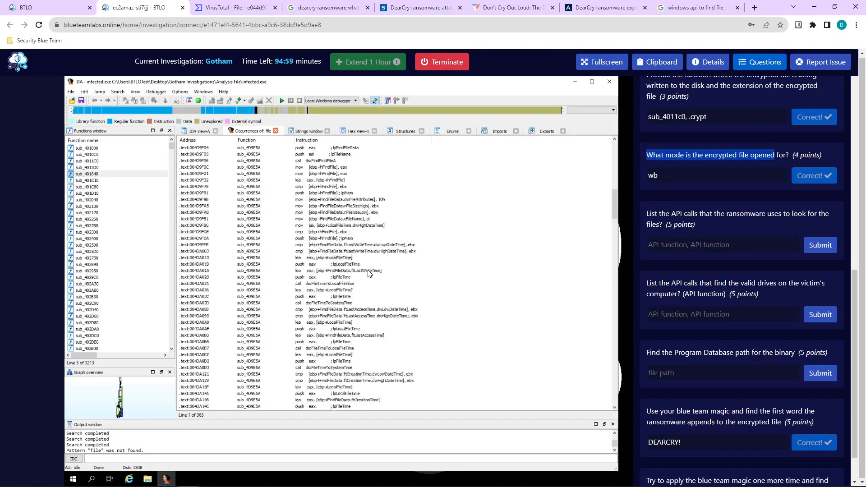
scroll(368, 273, down, 2)
click(199, 132)
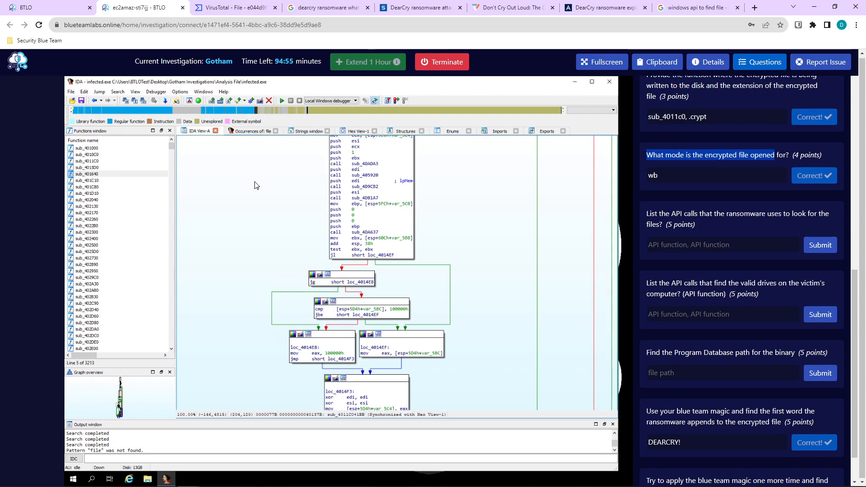
Locate the FindFirstFileA call in sub_401640 and enter 'findfirstfilea,' in the drives answer.
key(alt+t)
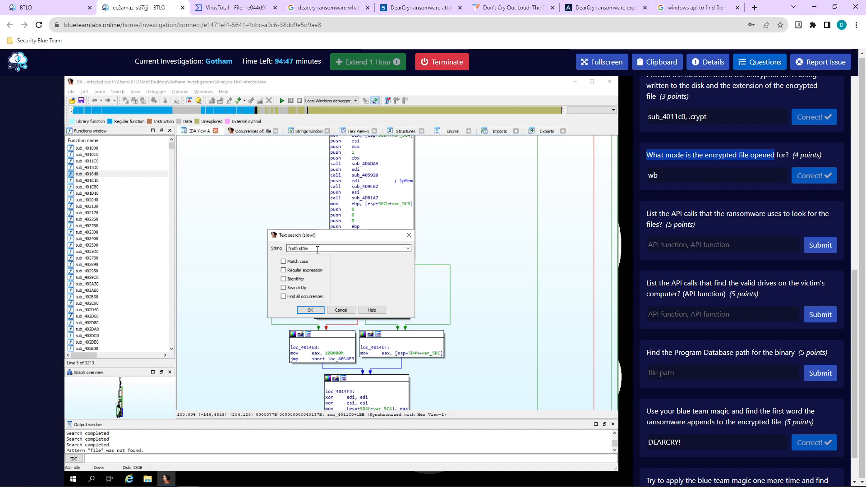
key(Return)
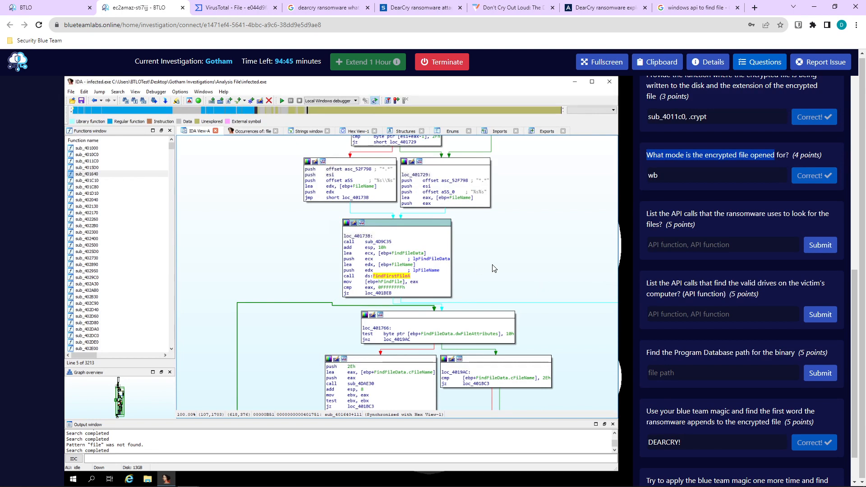
click(681, 315)
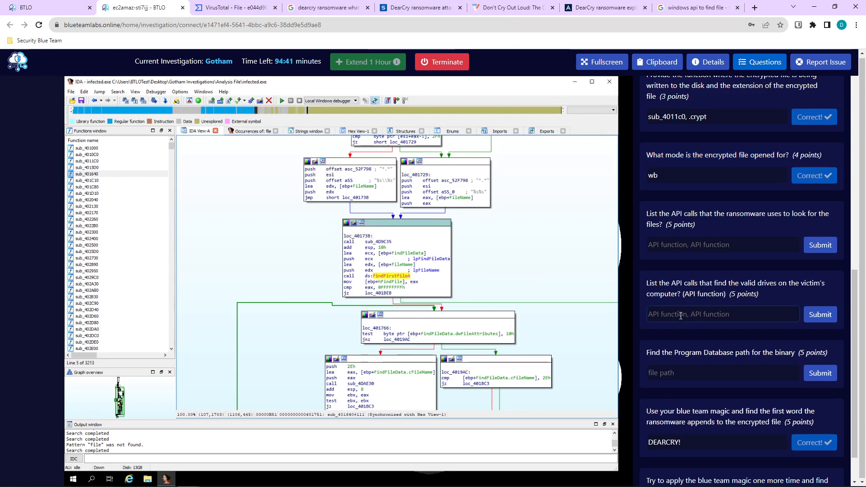
text(findfi)
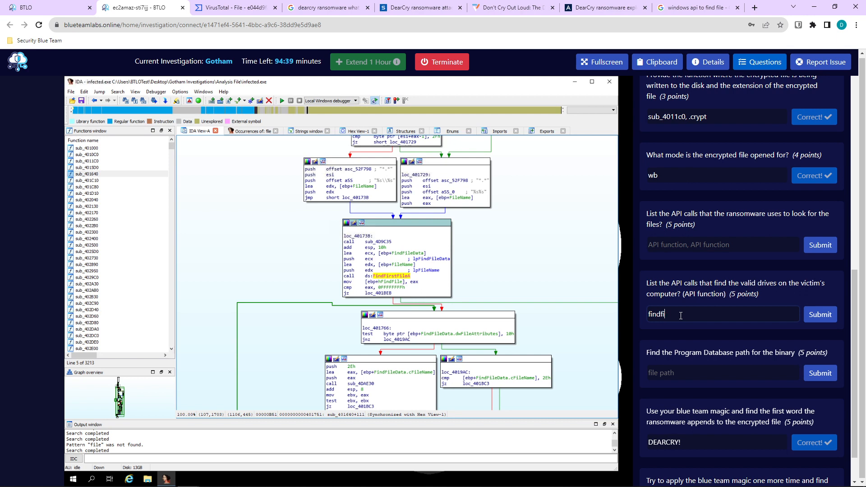
text(rstfil)
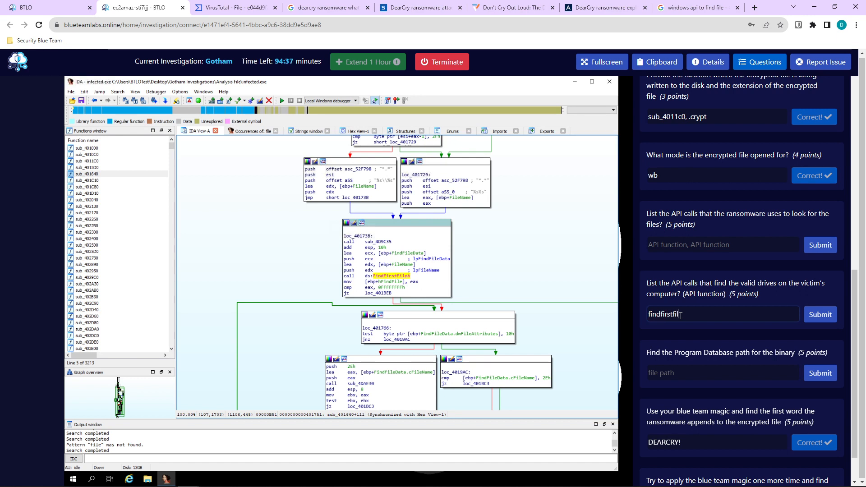
text(ea,)
scroll(330, 281, down, 3)
scroll(331, 281, down, 3)
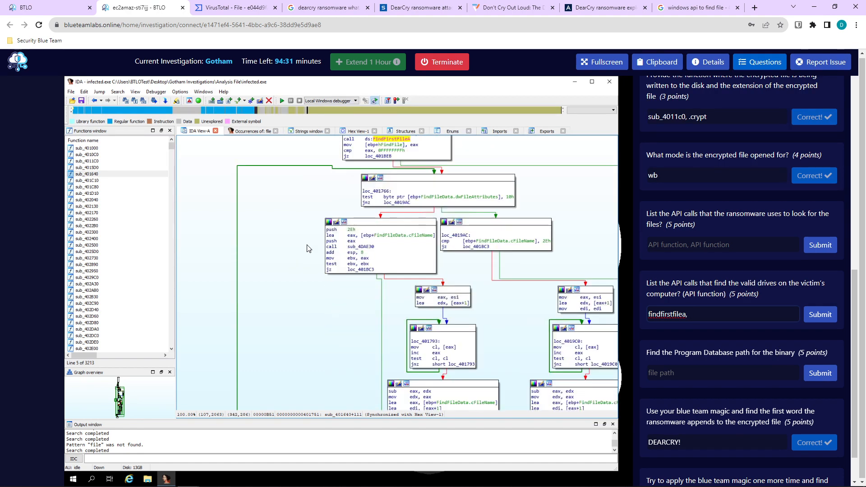
scroll(308, 249, up, 10)
Scroll and pan through sub_401640's graph down to the FindNextFileA and FindClose calls.
scroll(327, 290, up, 3)
scroll(331, 299, down, 7)
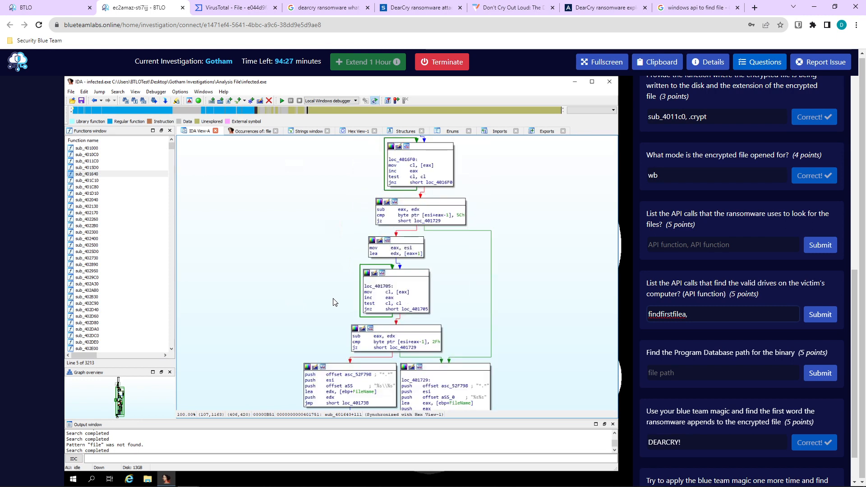
scroll(334, 301, down, 3)
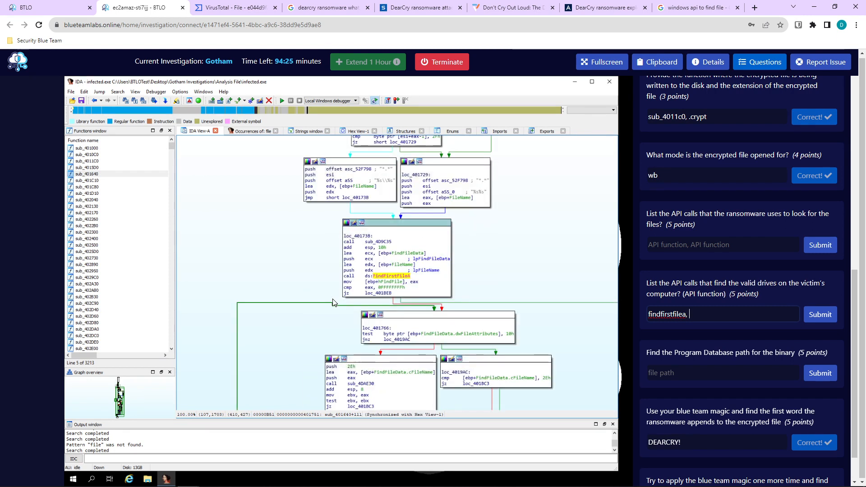
scroll(367, 319, down, 2)
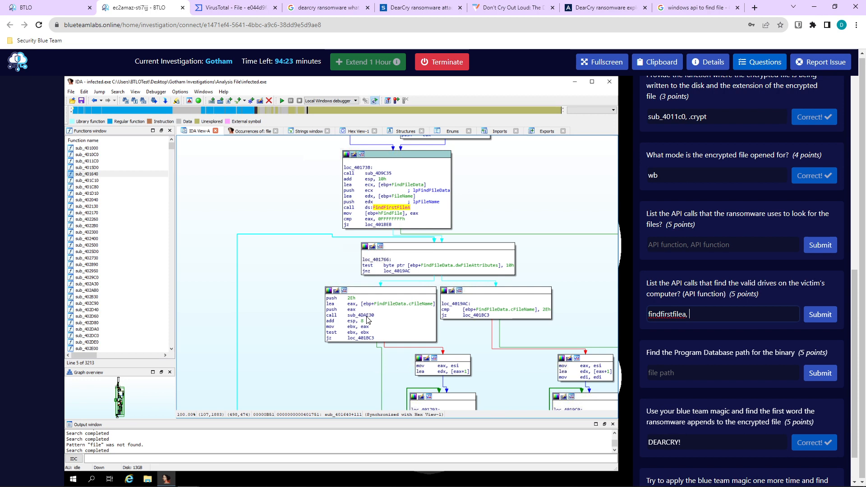
scroll(374, 402, down, 2)
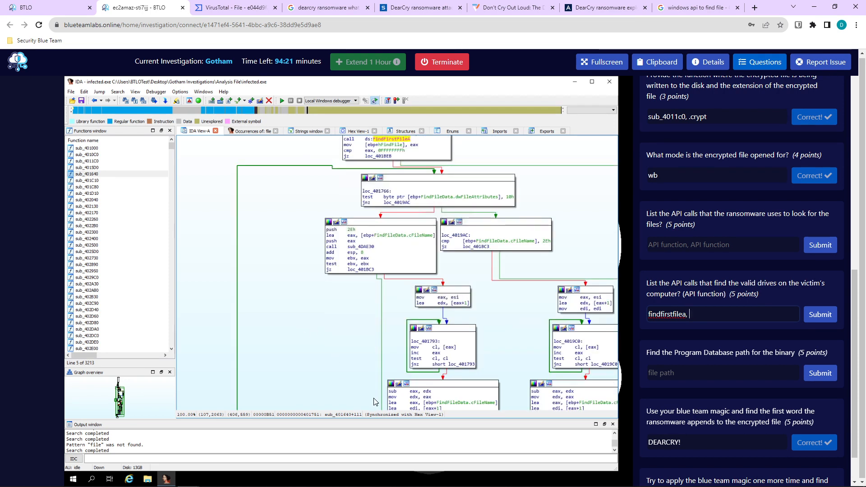
scroll(373, 401, down, 2)
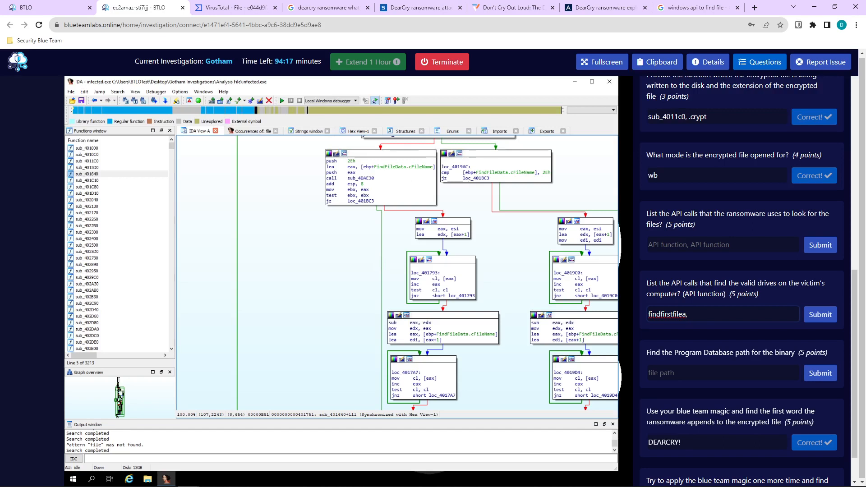
scroll(314, 275, up, 2)
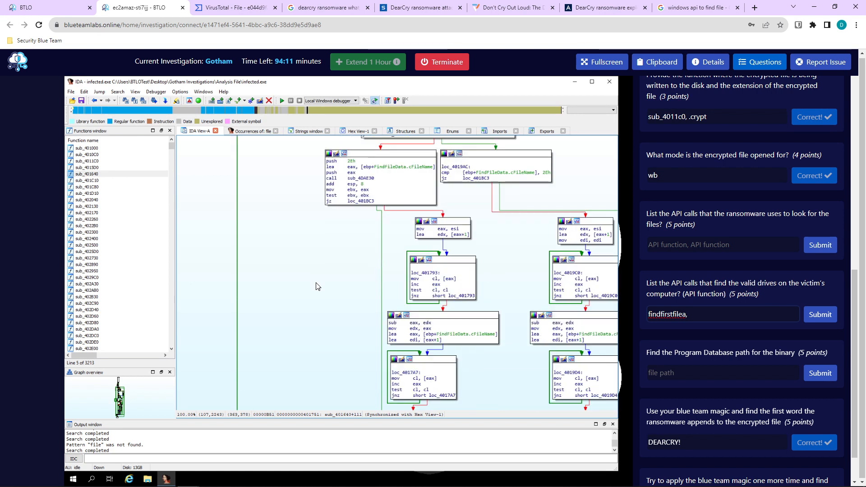
scroll(317, 285, down, 6)
scroll(335, 352, down, 12)
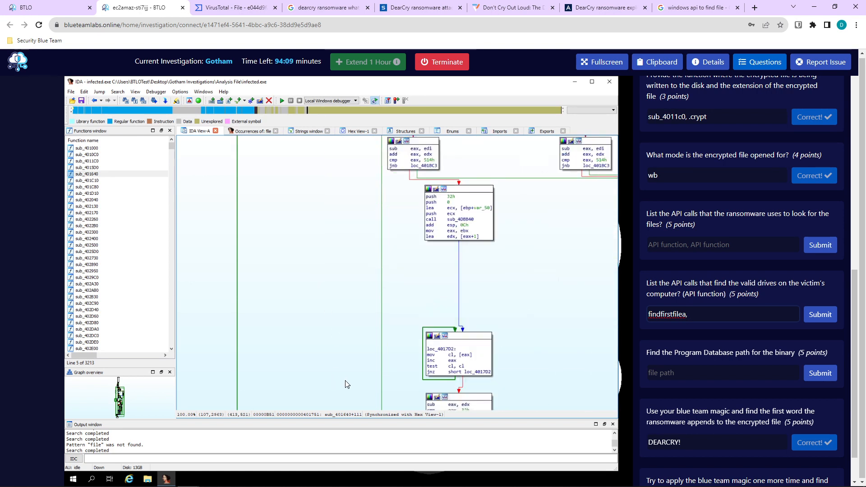
scroll(251, 308, right, 8)
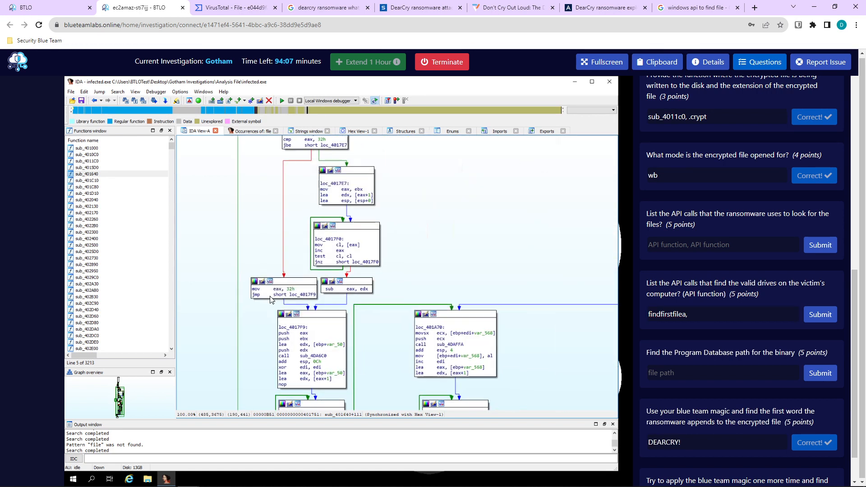
scroll(503, 285, left, 3)
scroll(492, 298, down, 10)
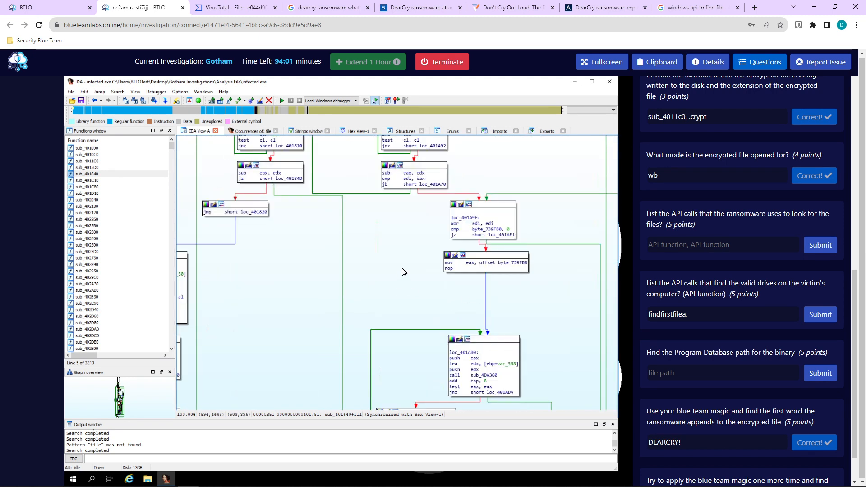
scroll(403, 272, down, 8)
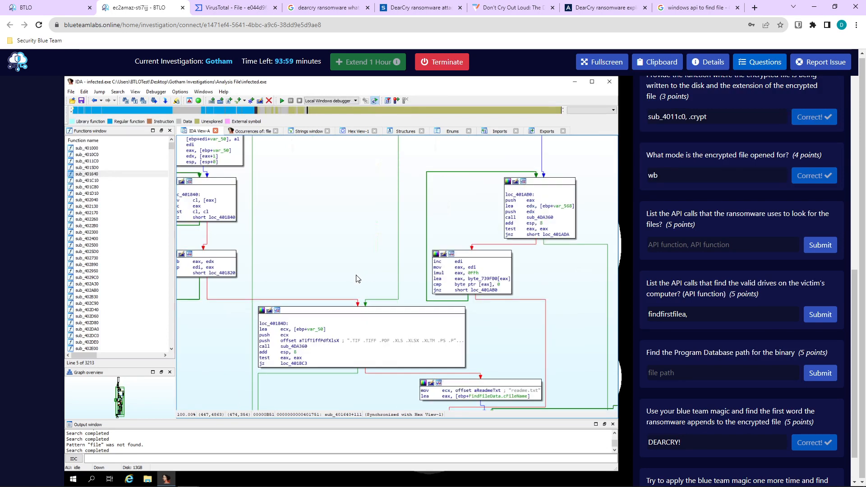
scroll(344, 321, down, 2)
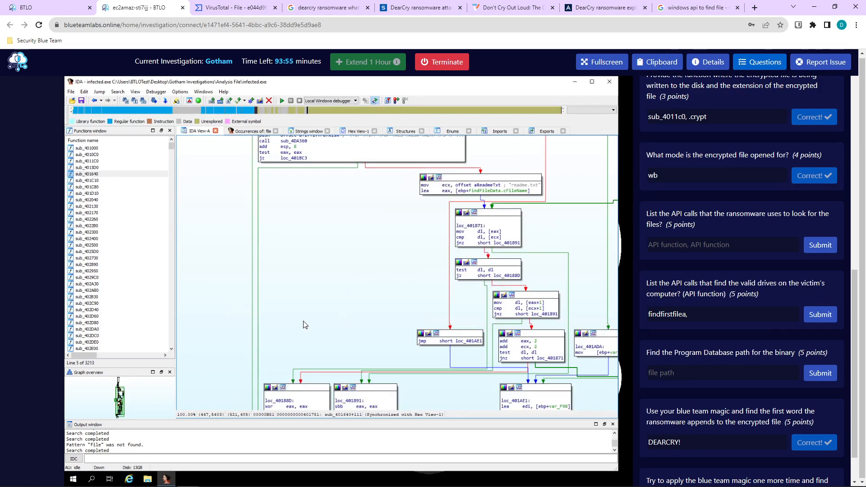
scroll(303, 325, down, 4)
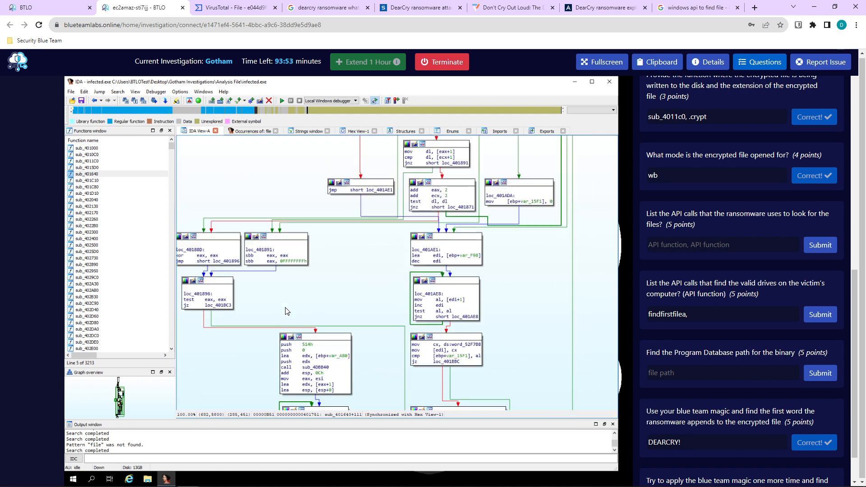
scroll(285, 312, down, 4)
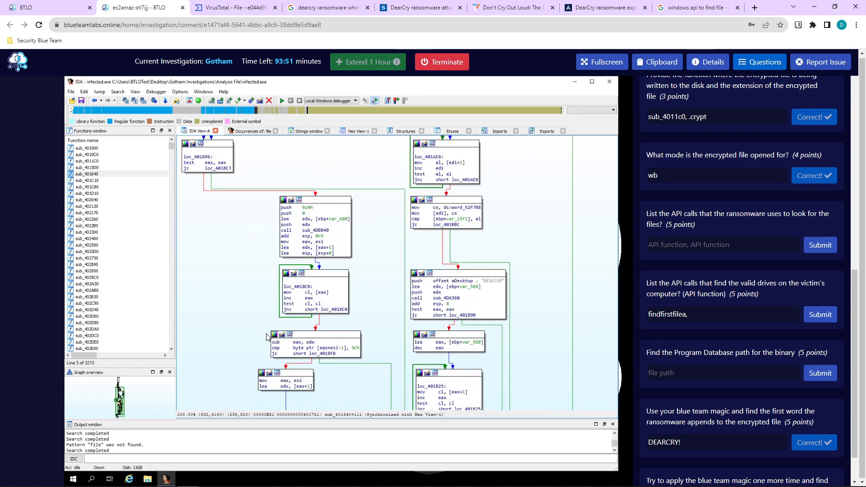
scroll(257, 316, down, 6)
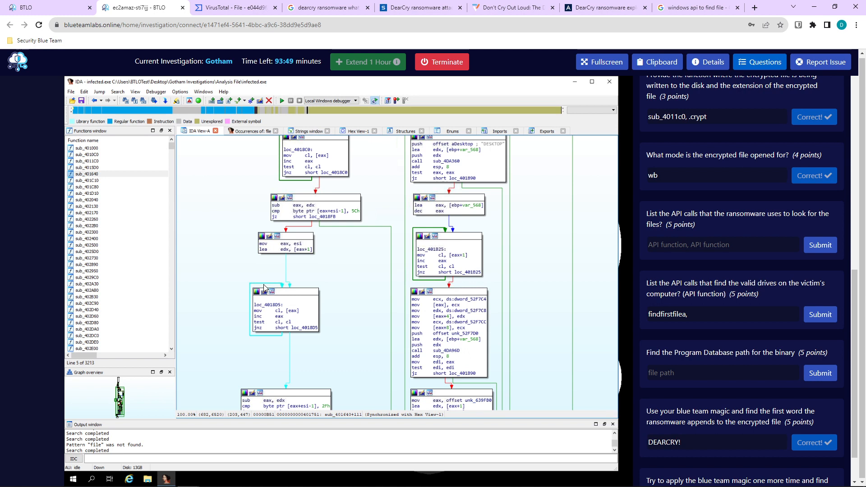
scroll(264, 289, down, 4)
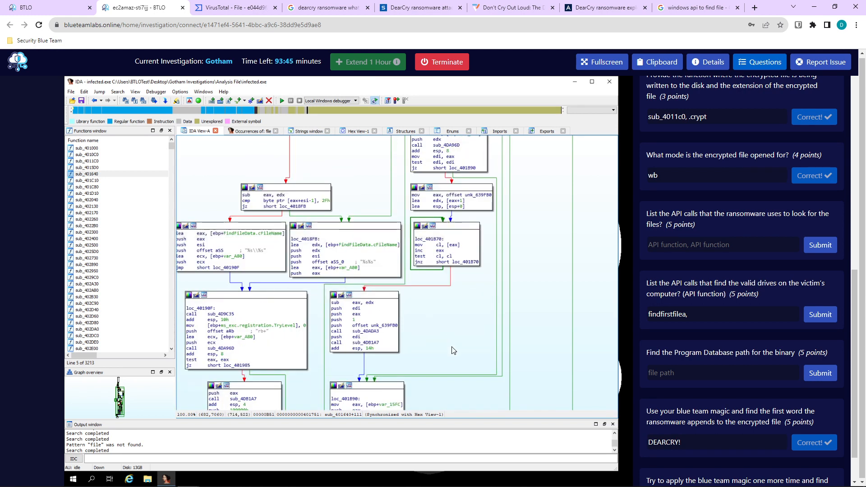
scroll(453, 351, down, 14)
drag(444, 307, 499, 298)
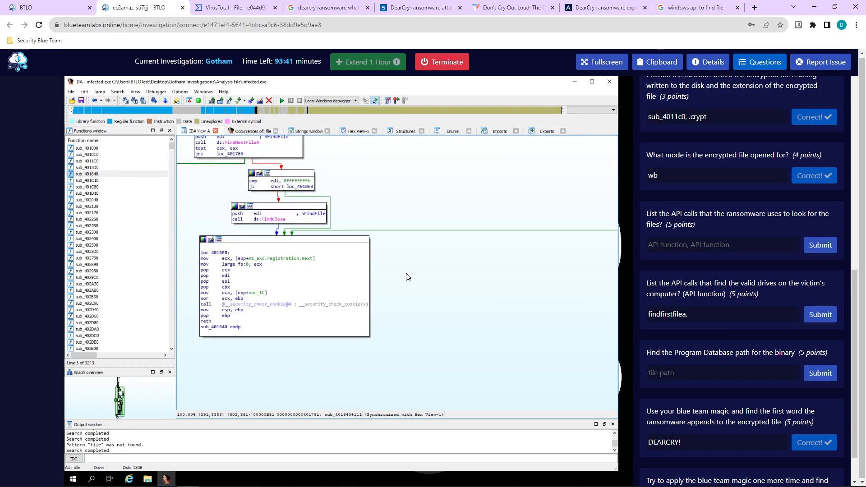
scroll(408, 277, up, 2)
Add findnextfilea to the drives answer, submit, then put findnextfilea first and resubmit.
click(714, 316)
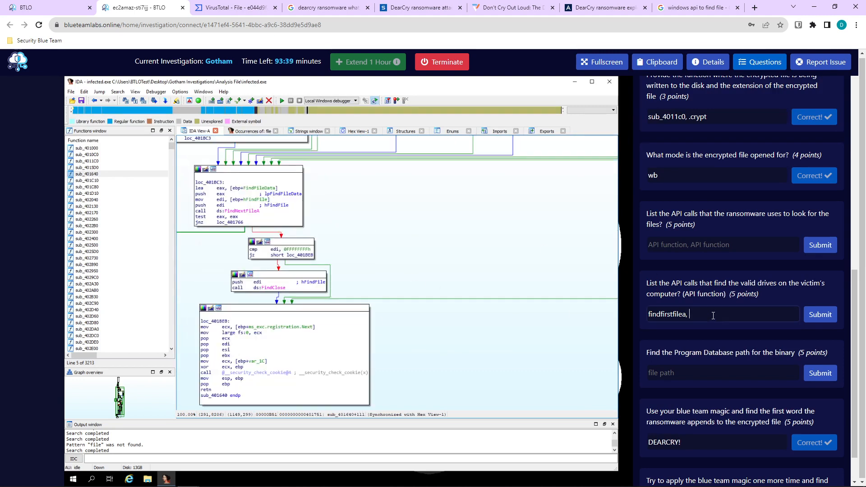
text(findnextfilea)
key(Return)
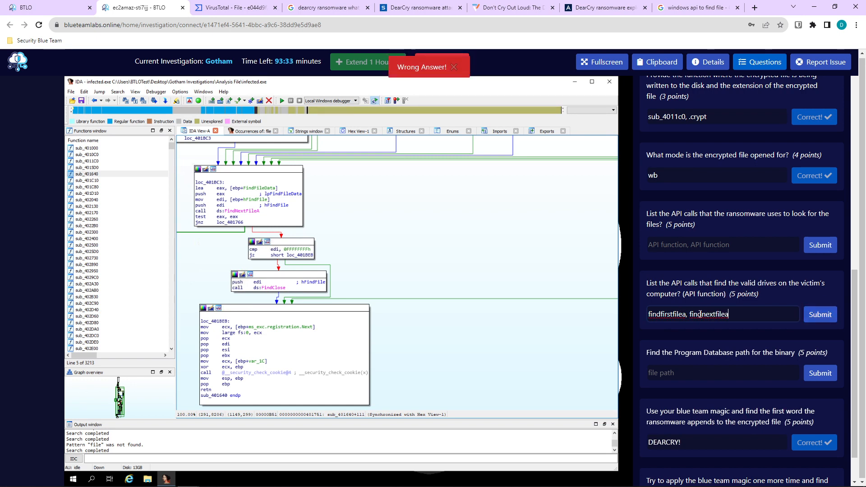
double_click(701, 315)
key(ctrl+c)
key(BackSpace)
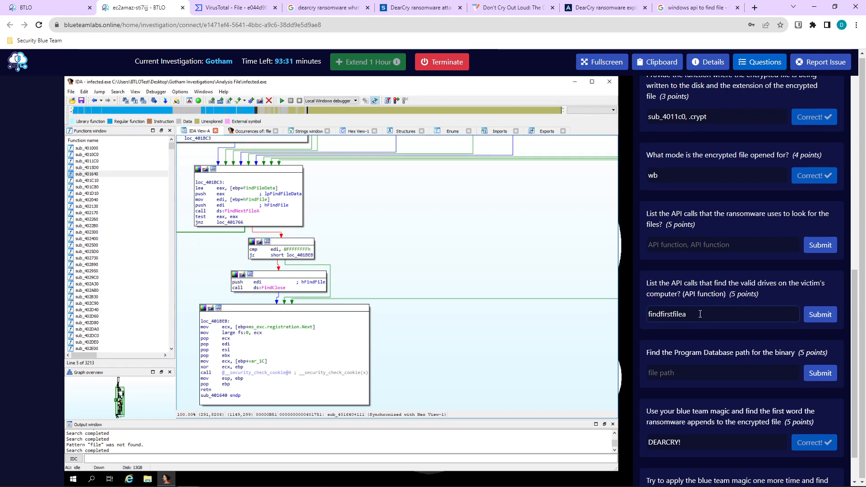
key(ctrl+v)
text(,)
key(Return)
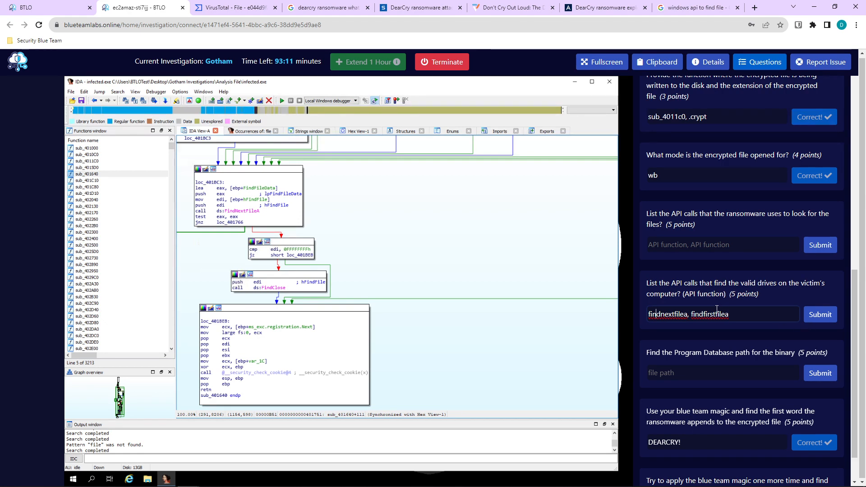
Move findfirstfilea from the drives answer into the file-search API answer field.
triple_click(699, 316)
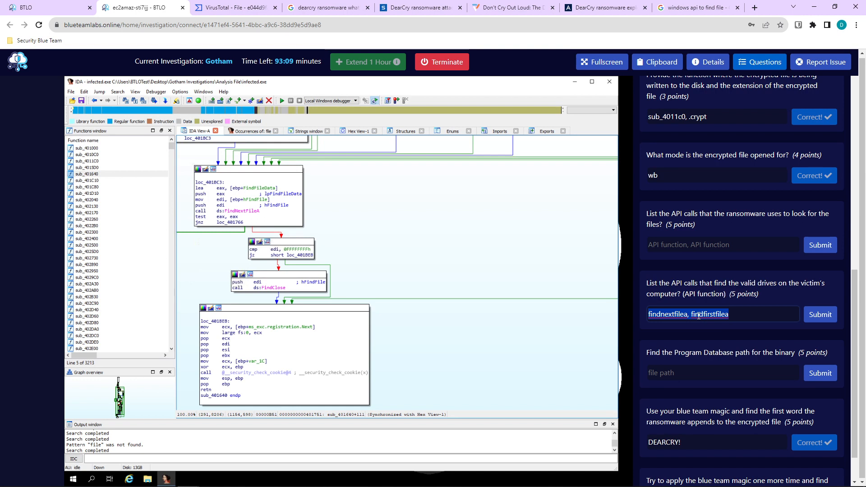
click(726, 315)
double_click(708, 314)
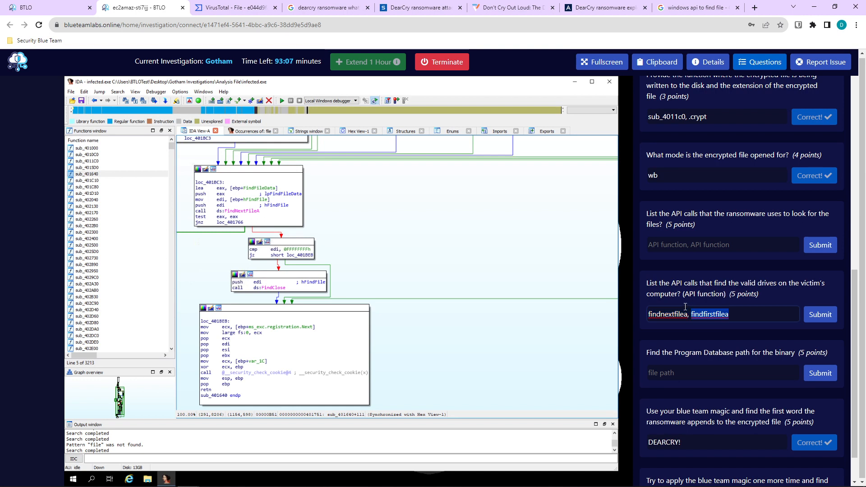
key(ctrl+x)
click(671, 246)
key(ctrl+v)
text(,)
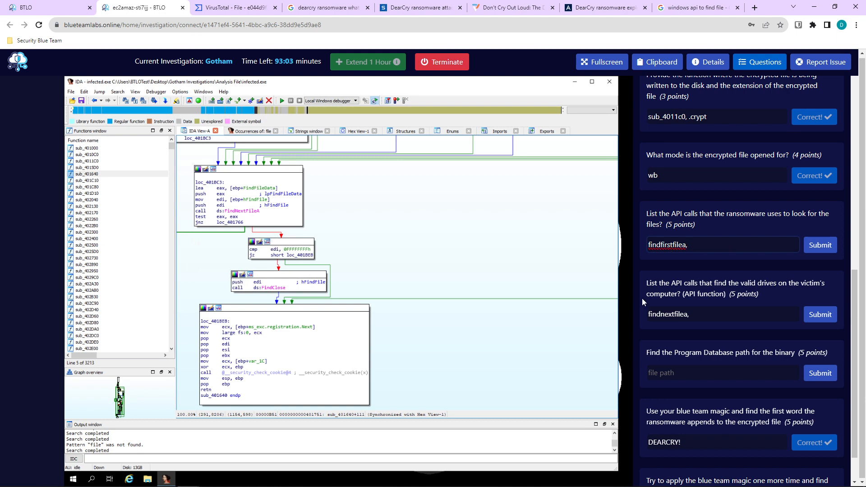
Move findnextfilea from the drives field into the file-search answer and submit it.
triple_click(659, 313)
key(ctrl+x)
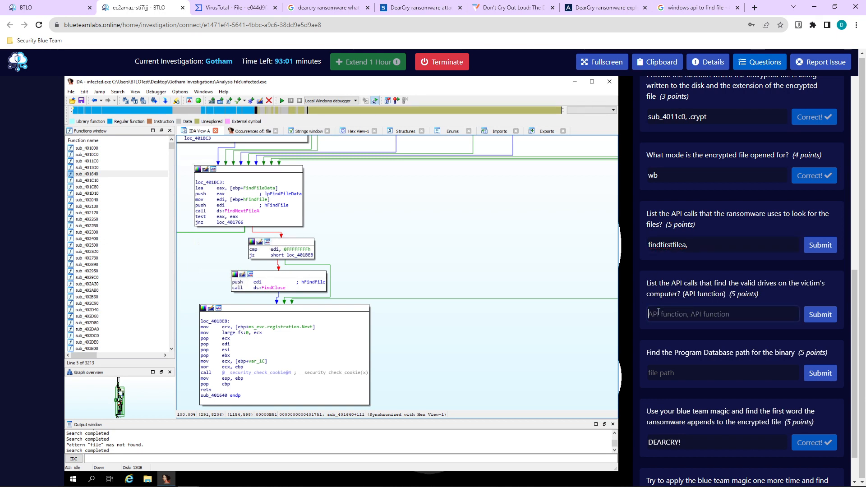
click(714, 245)
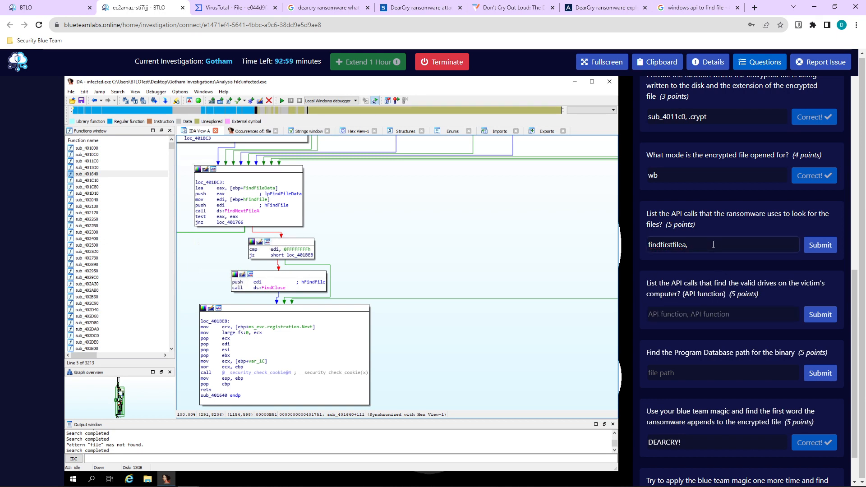
key(ctrl+v)
key(Return)
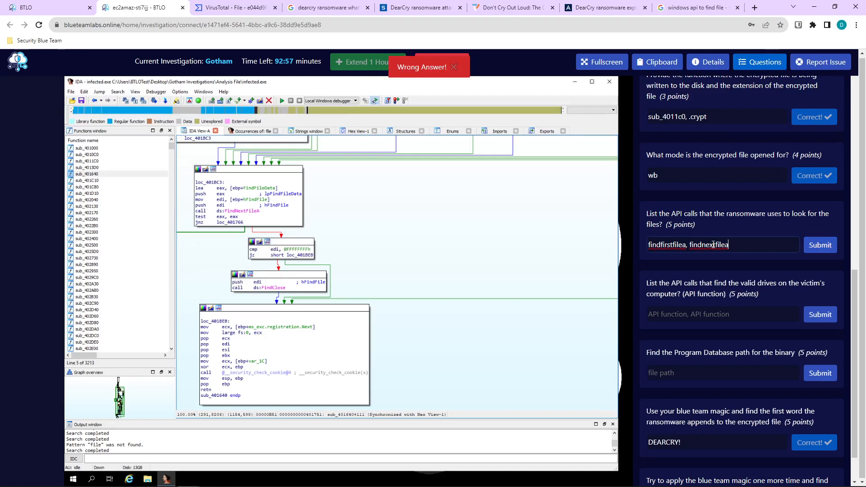
Reorder the file-search answer to 'findnextfilea, findfirstfilea' and resubmit it.
double_click(713, 245)
key(ctrl+x)
click(655, 246)
key(Left)
key(Left)
key(ctrl+v)
text(,)
key(BackSpace)
key(BackSpace)
key(Return)
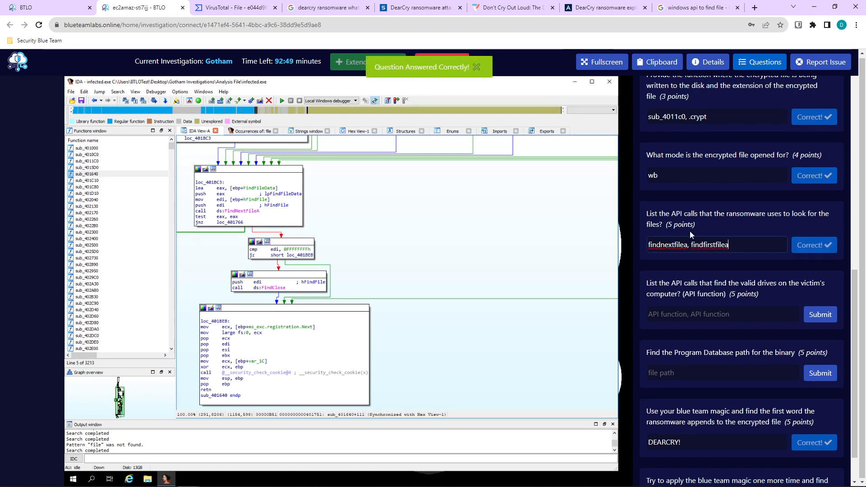
scroll(694, 232, down, 1)
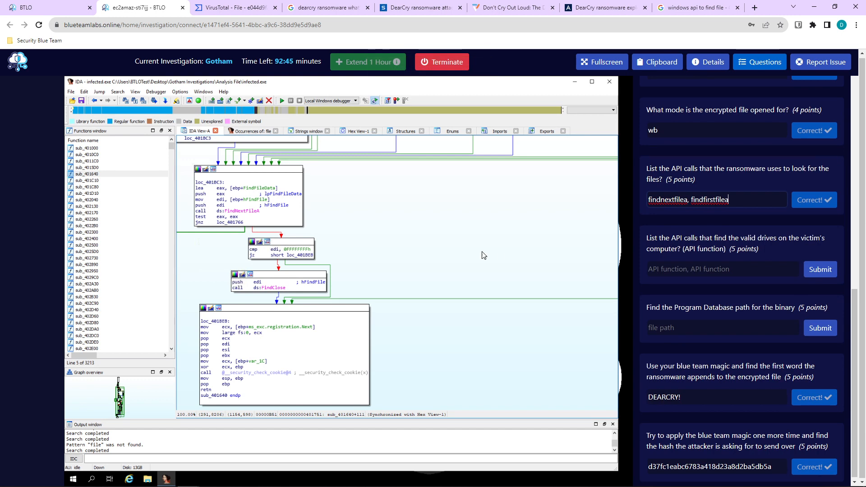
Change the Google query to 'windows api to find drives' and open the GetLogicalDrives result.
click(697, 7)
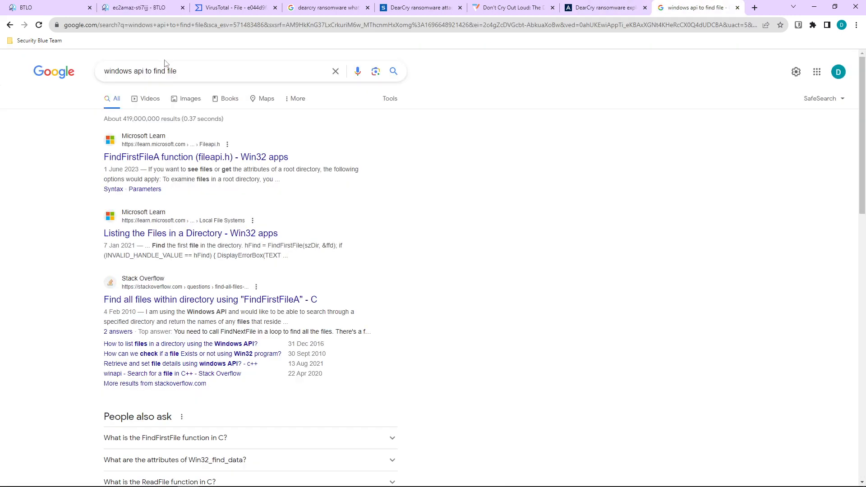
click(140, 8)
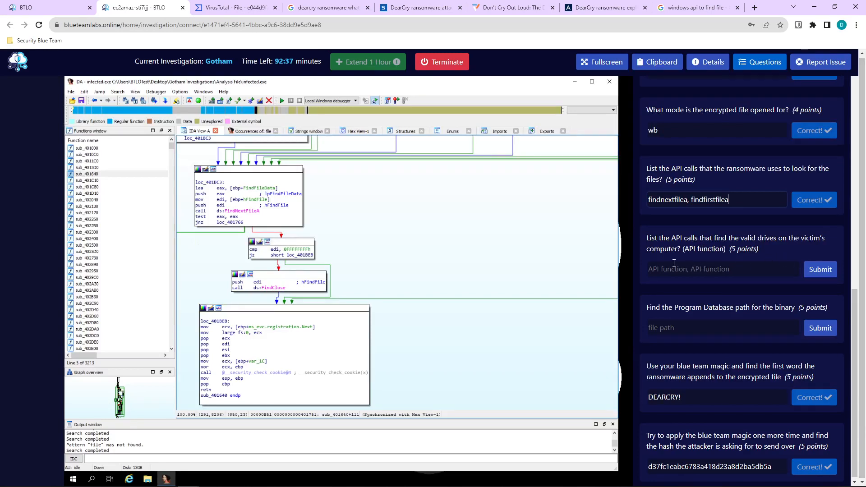
click(679, 8)
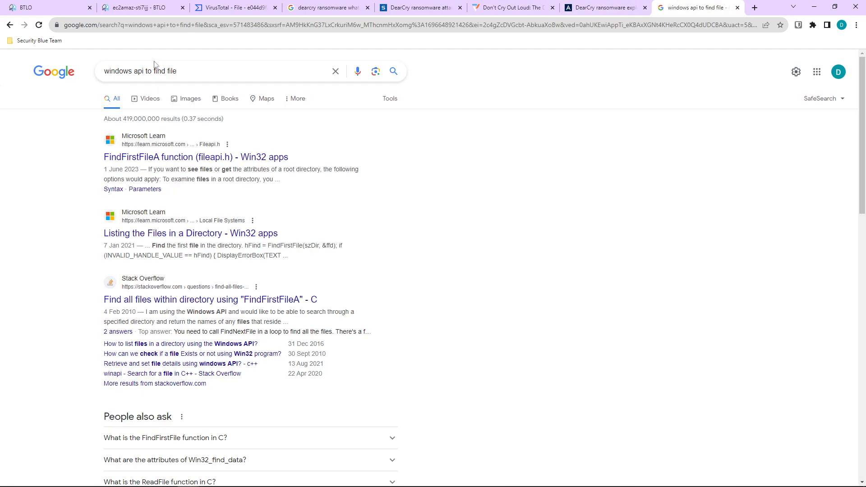
double_click(172, 71)
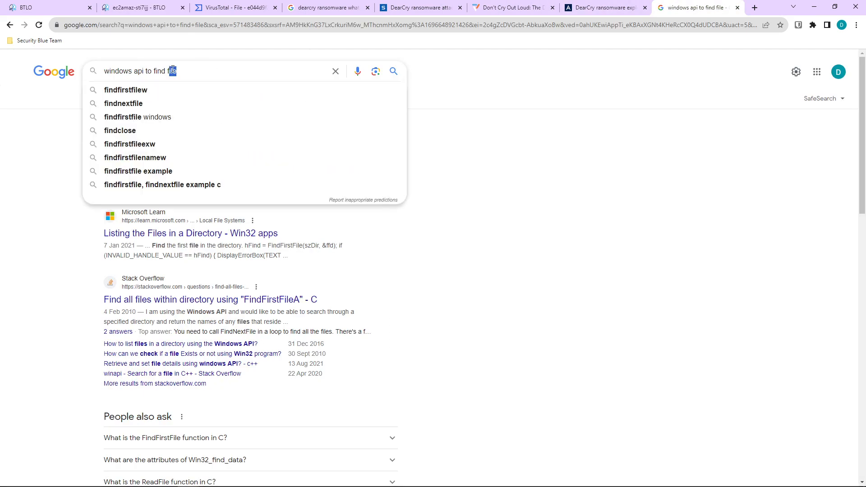
text(drive)
key(Return)
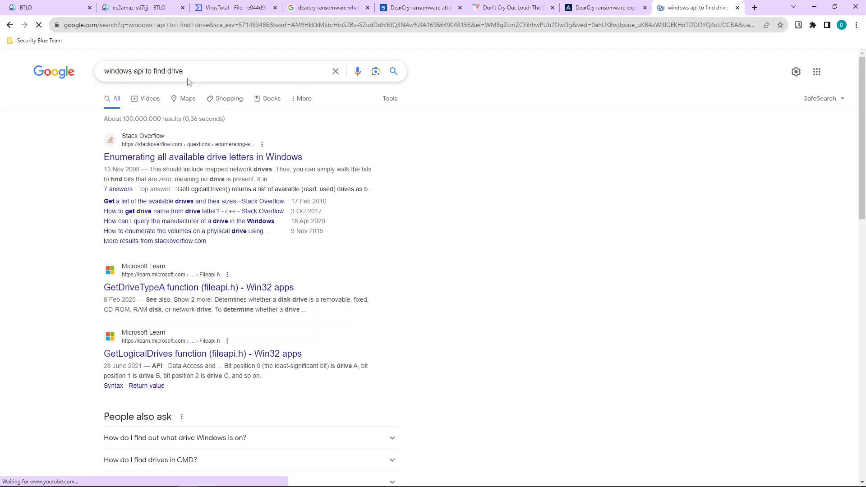
click(199, 71)
text(s)
click(86, 173)
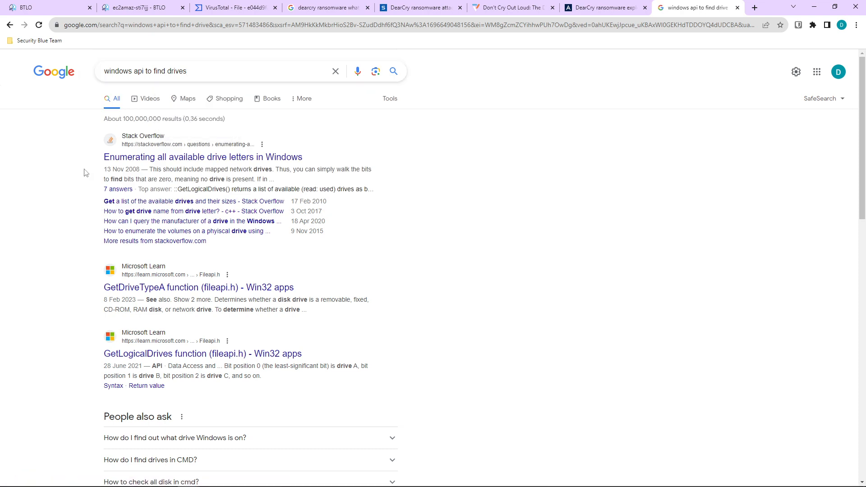
click(202, 357)
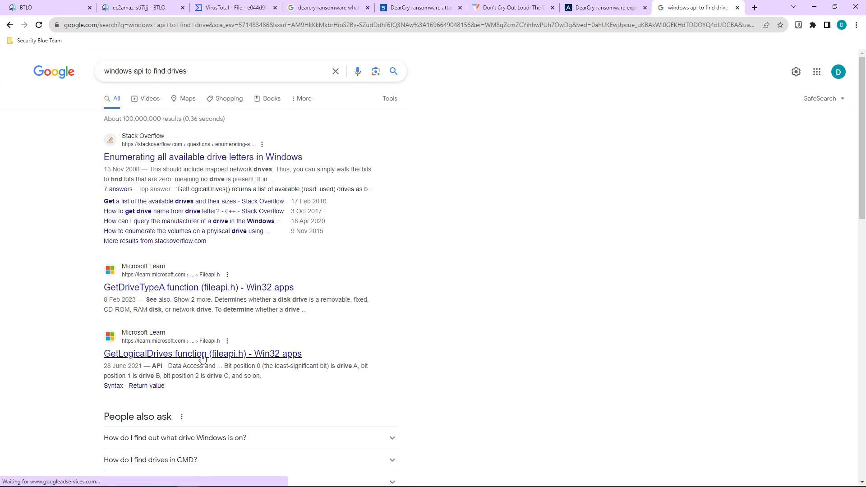
click(145, 5)
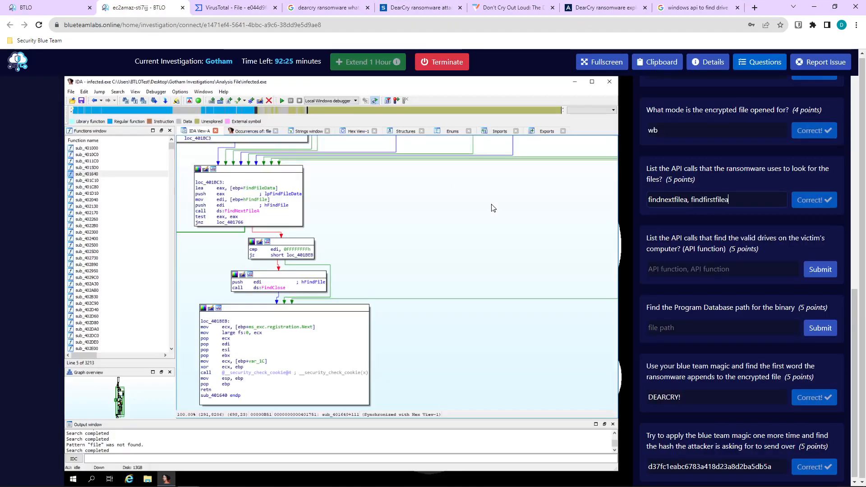
Make the lab page full screen and text-search IDA for 'getlogicaldrive', landing in sub_401D10.
click(619, 63)
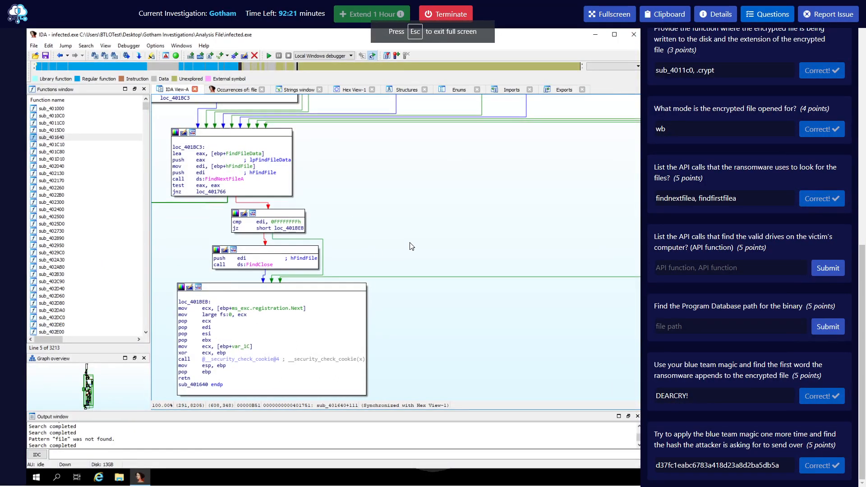
key(alt+t)
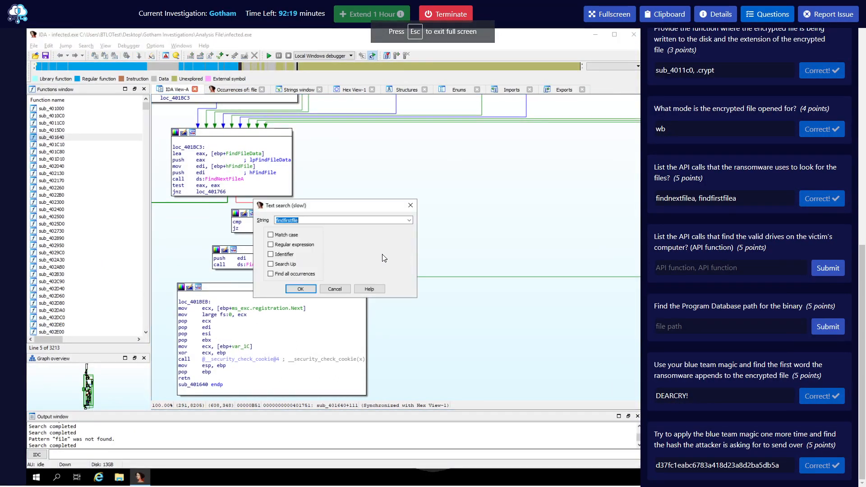
text(getlogical)
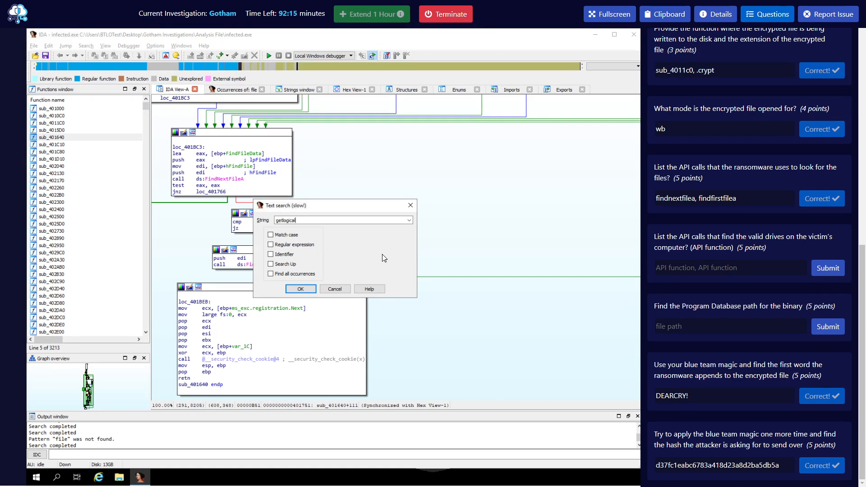
text(drive)
key(Return)
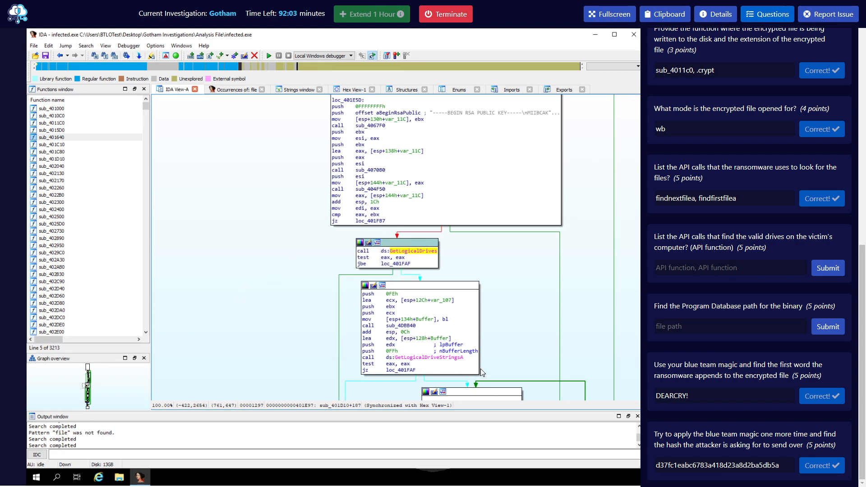
Answer the drives question with 'getlogicaldrives, getlogicaldrivestring' and submit.
scroll(485, 364, down, 3)
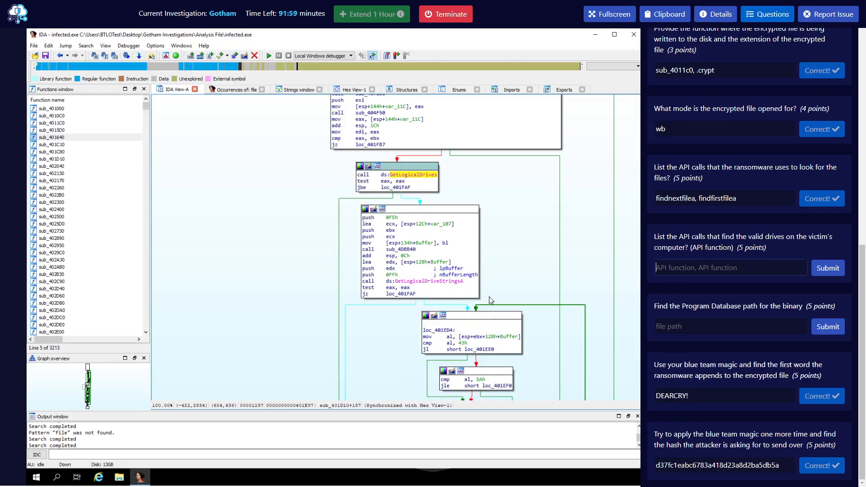
click(725, 262)
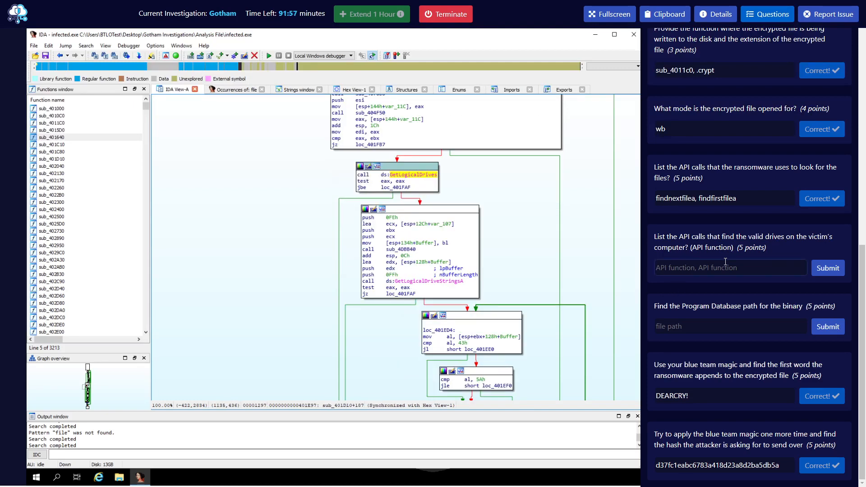
text(getlogicaldrives, getlogicaldrivestringsa)
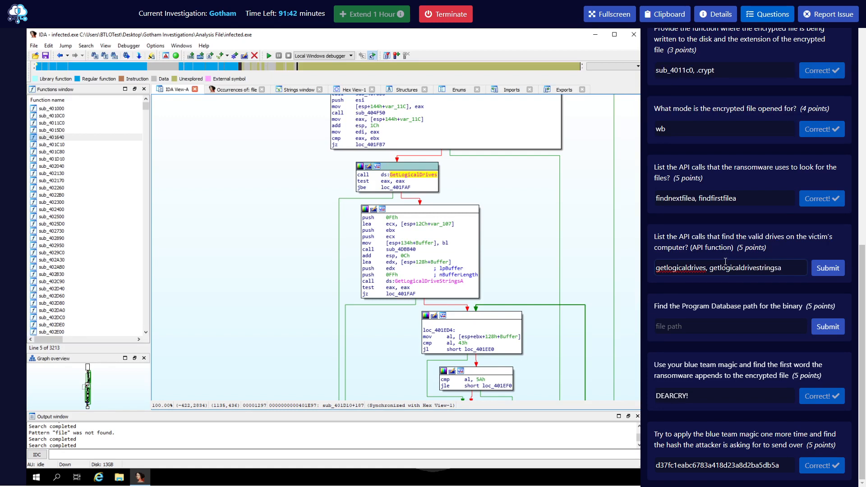
key(Return)
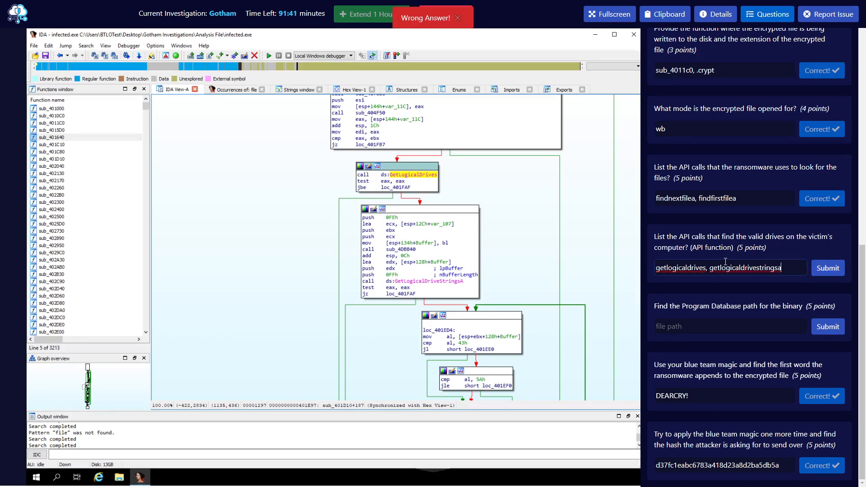
Reorder the answer to 'getlogicaldrivestringsa, getlogicaldrives' and resubmit it.
double_click(733, 266)
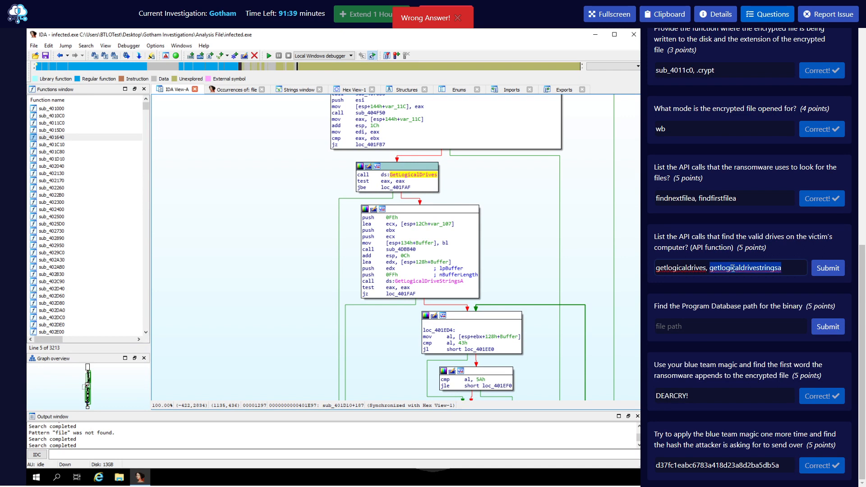
key(BackSpace)
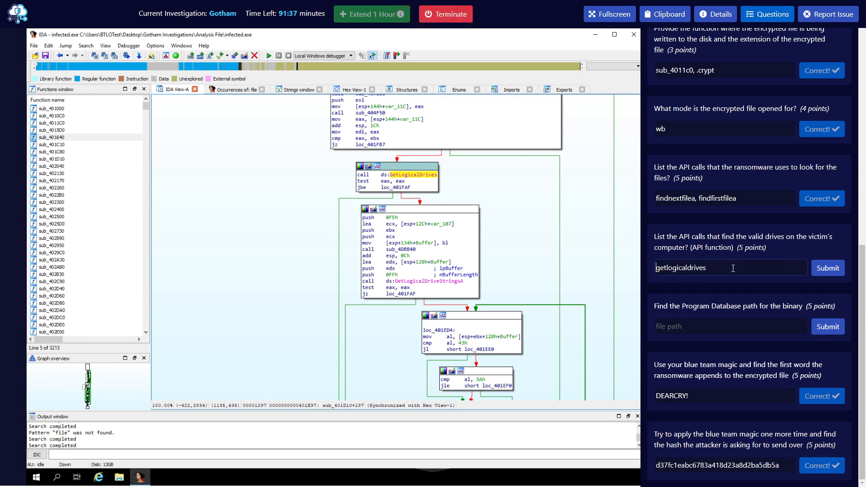
key(ctrl+v)
text(,)
key(Return)
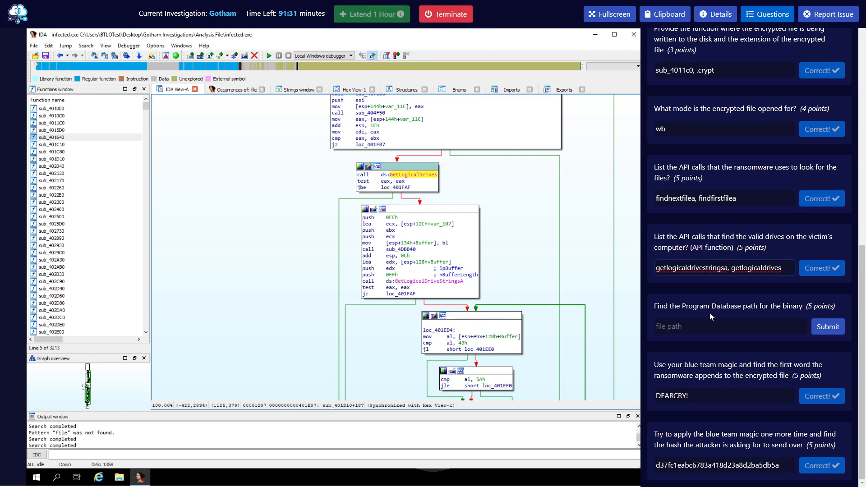
scroll(746, 345, up, 10)
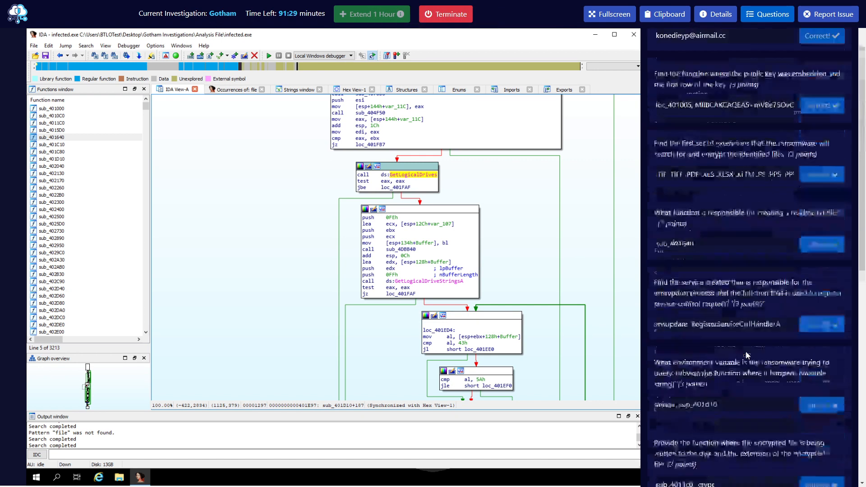
scroll(721, 205, down, 8)
scroll(733, 241, down, 3)
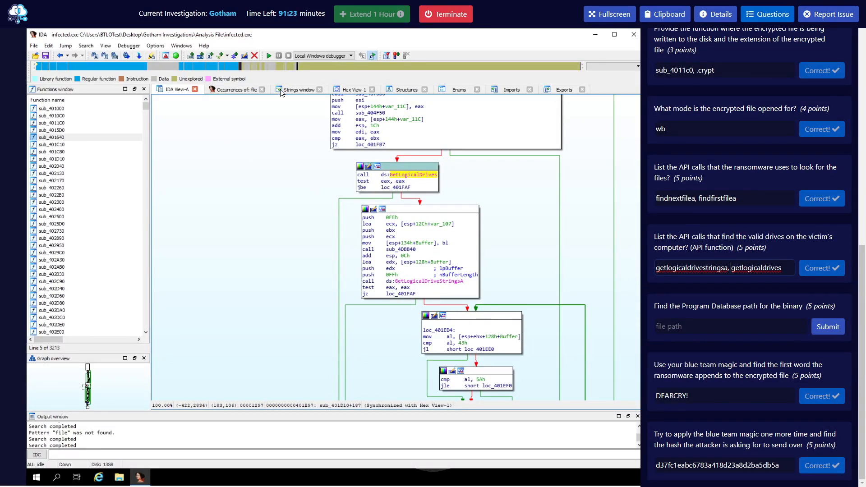
Search the Strings window for '.p' and scroll through the matching strings.
click(296, 90)
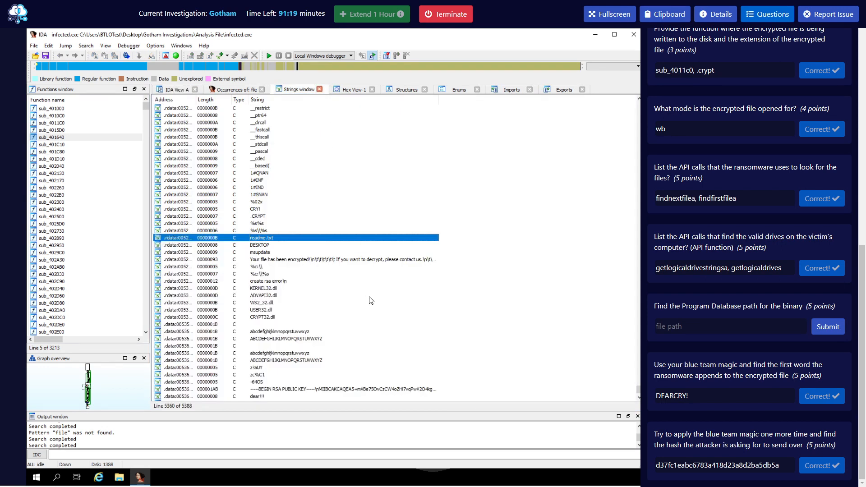
key(alt+t)
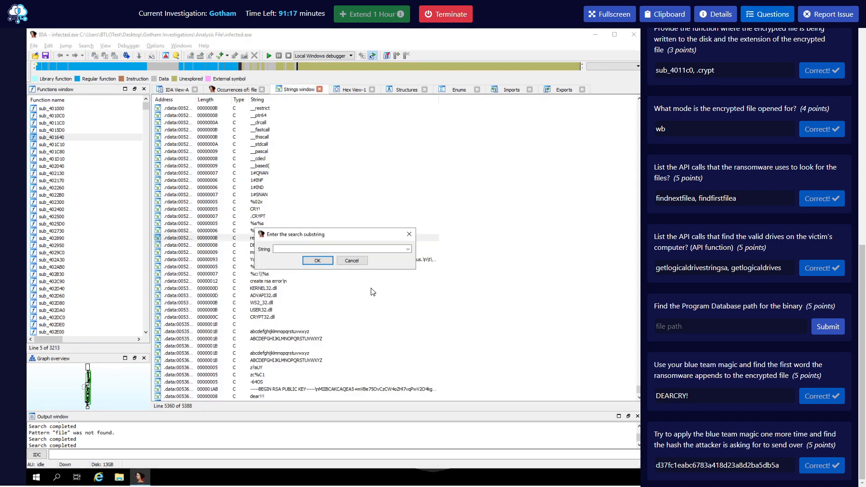
text(.)
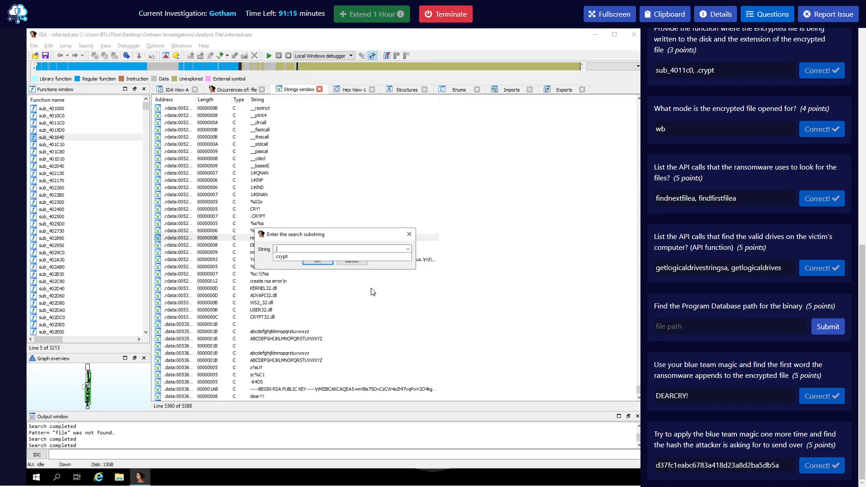
text(p)
key(Return)
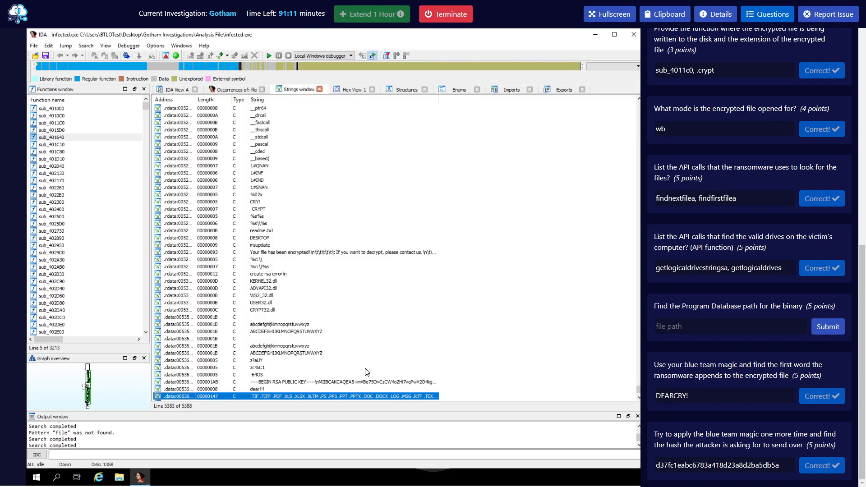
scroll(366, 369, down, 2)
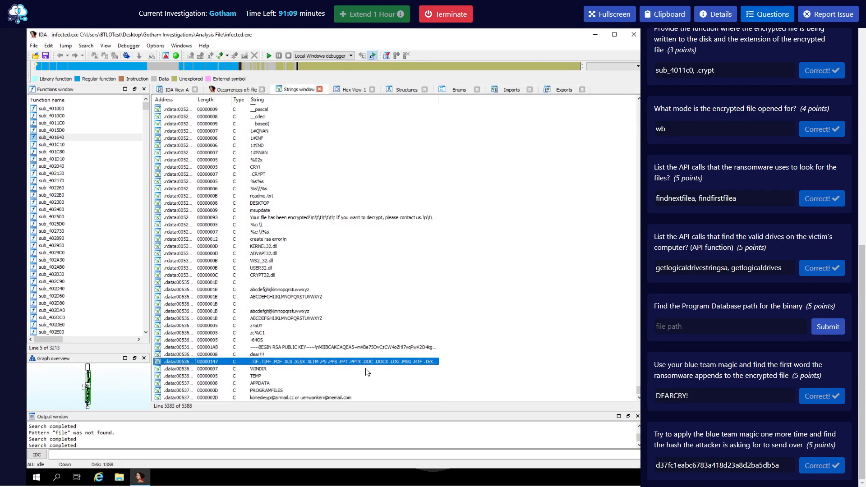
scroll(372, 369, up, 15)
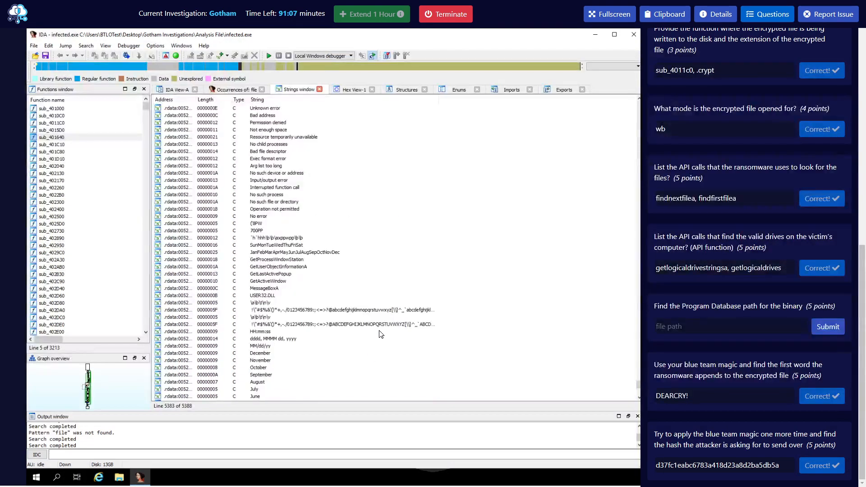
scroll(634, 366, up, 15)
drag(638, 375, 643, 91)
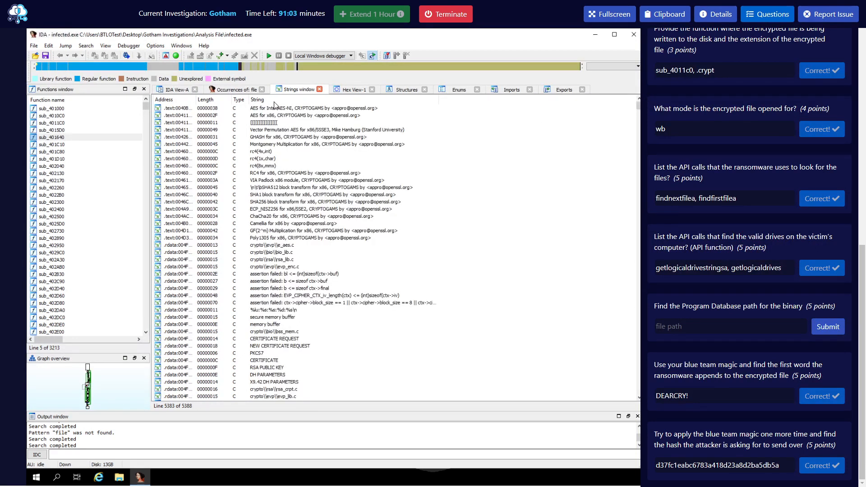
Rerun the strings search for .PDB starting from the first string.
click(274, 109)
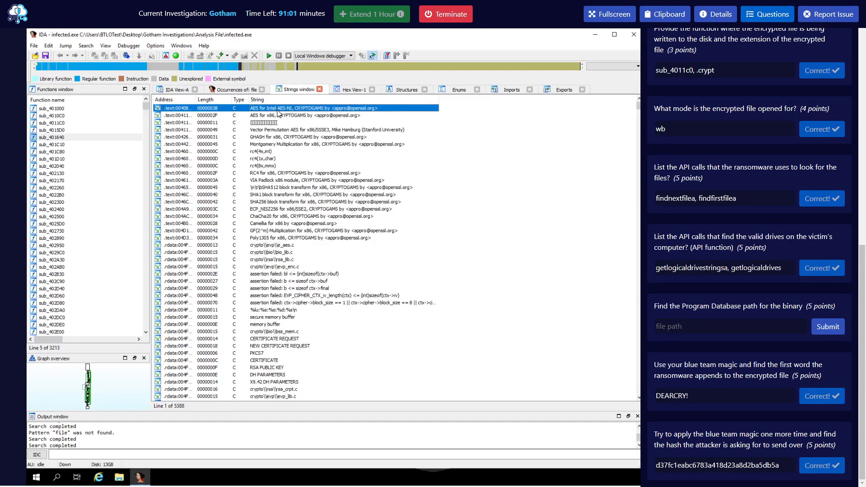
key(alt+t)
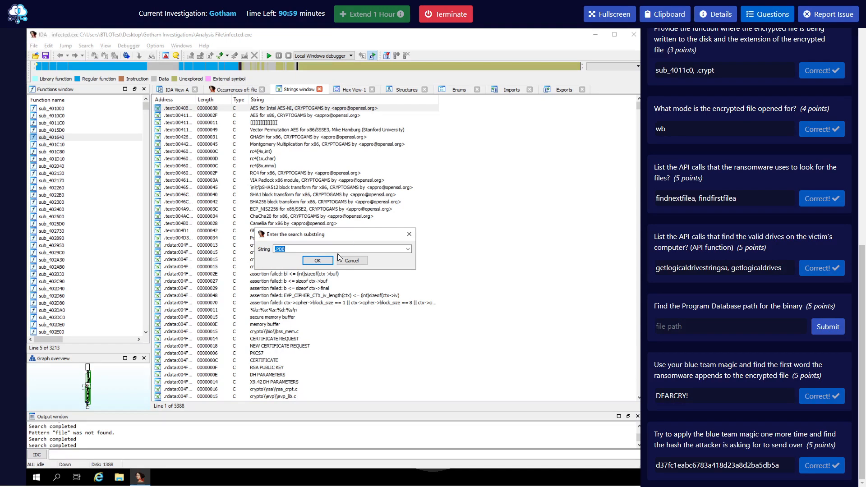
click(317, 261)
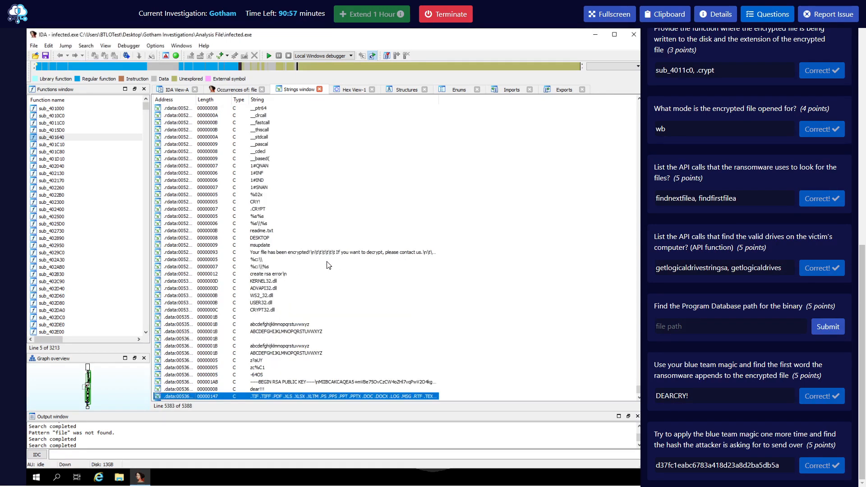
scroll(343, 289, down, 2)
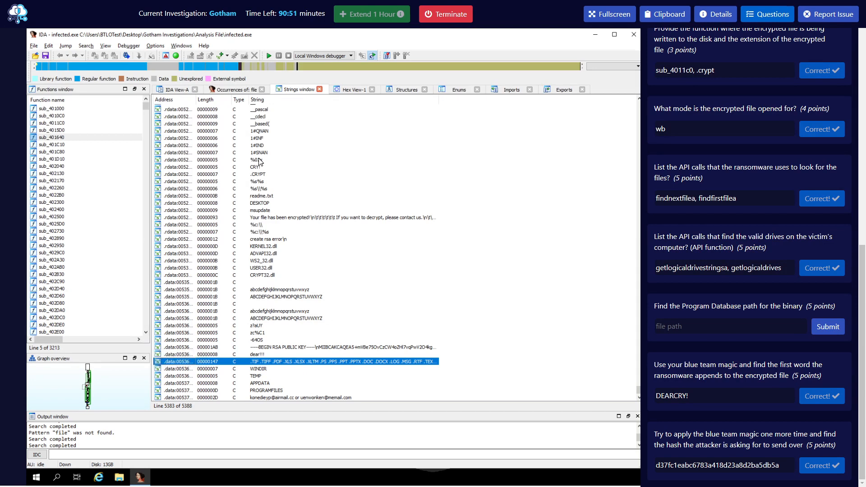
Dismiss the search box and return to the disassembly graph with the GetLogicalDrives calls.
key(alt+t)
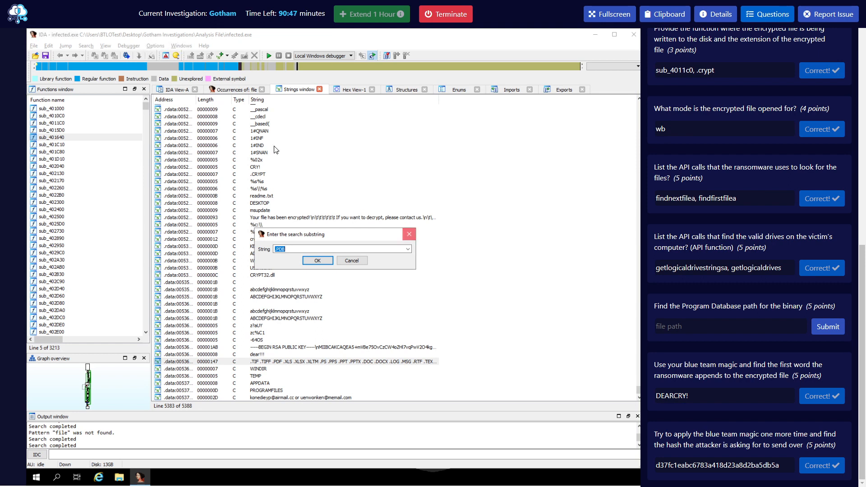
click(410, 235)
click(177, 89)
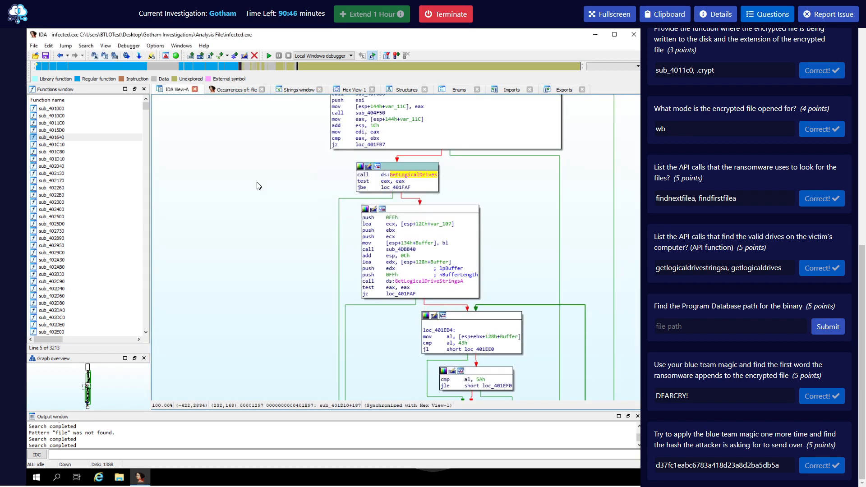
Close the 'Occurrences of: file' tab and list all occurrences of '.pdb' in the disassembly.
click(261, 90)
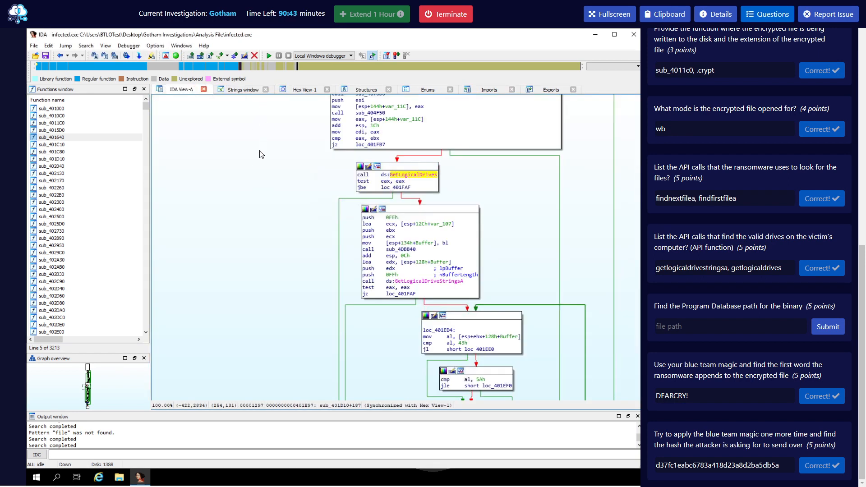
key(alt+t)
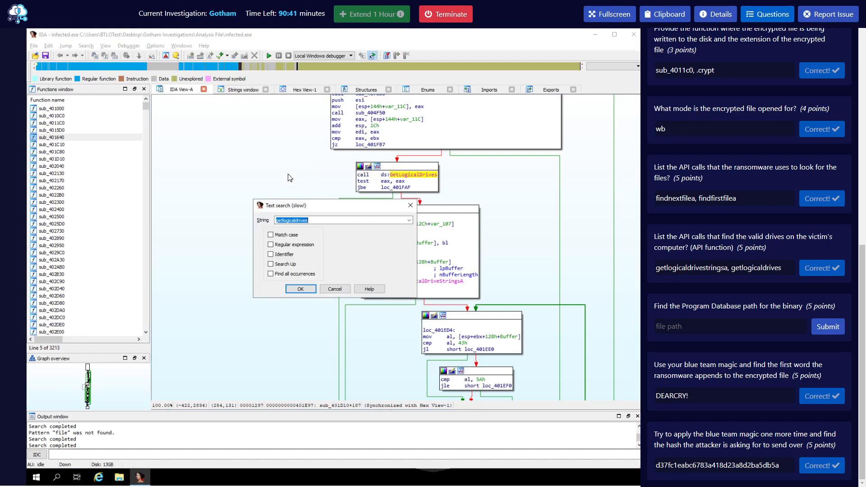
text(.p)
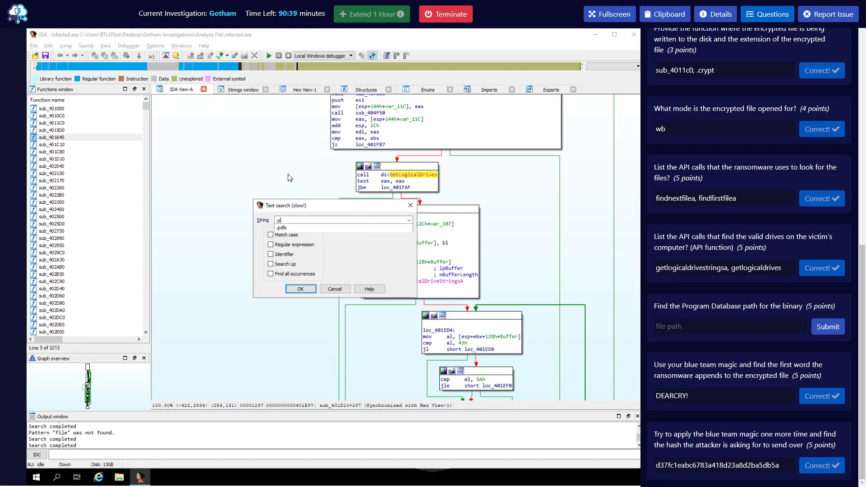
text(db)
click(293, 274)
click(310, 290)
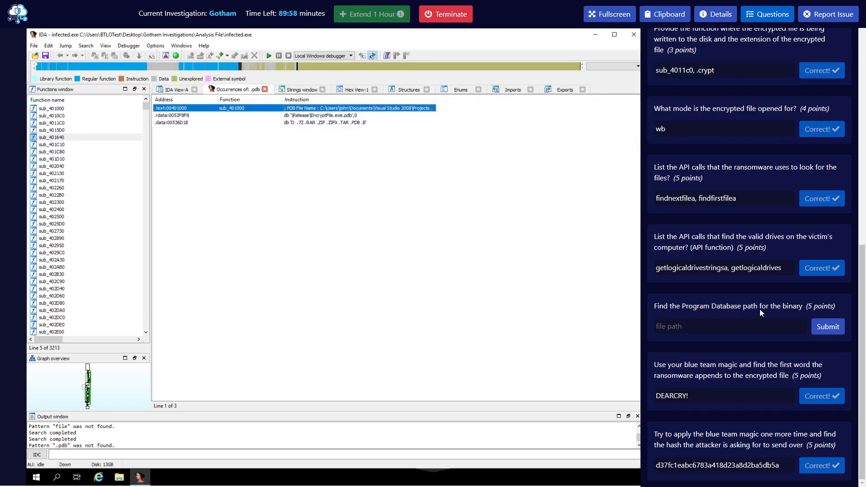
Jump to the PDB File Name line and copy the \Release\EncryptFile.exe.pdb path.
double_click(364, 111)
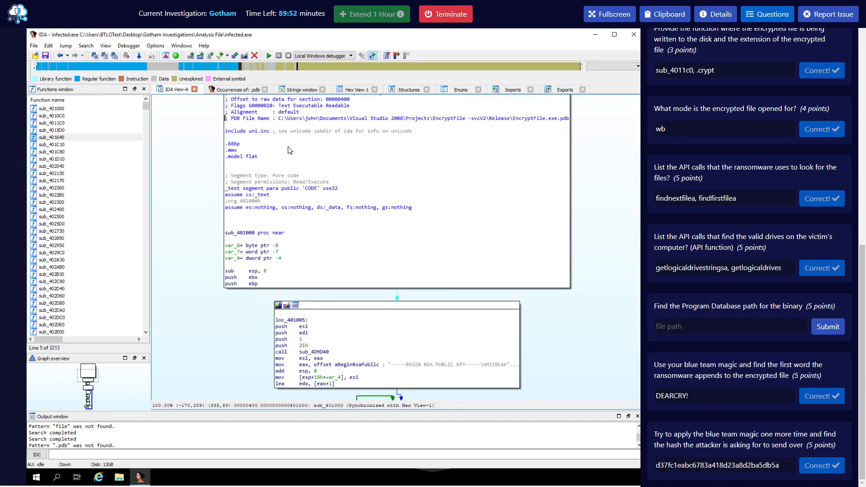
scroll(289, 164, up, 3)
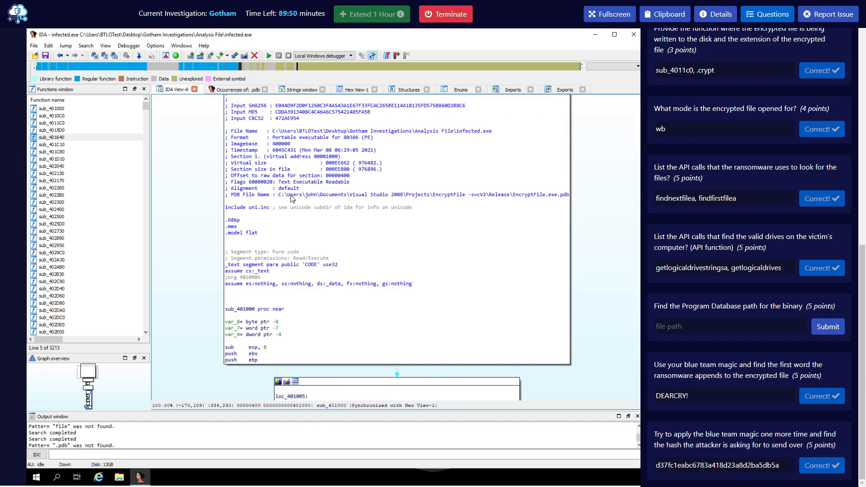
scroll(285, 201, up, 3)
scroll(285, 201, up, 3)
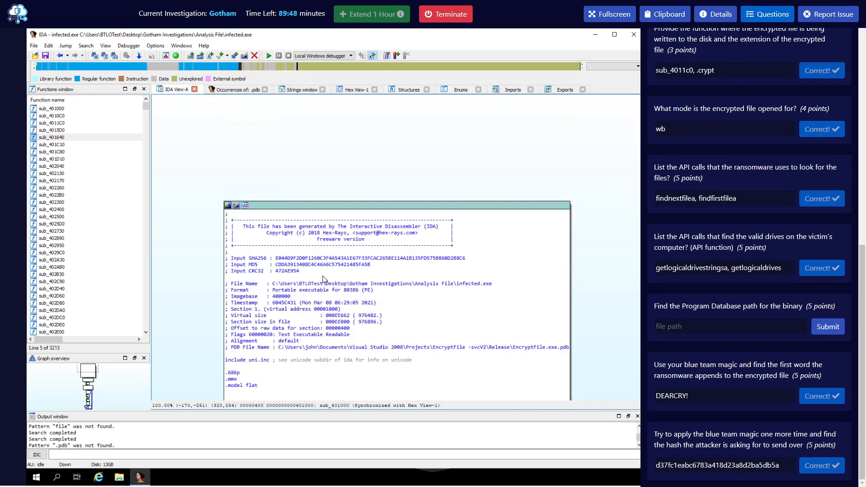
scroll(313, 280, down, 6)
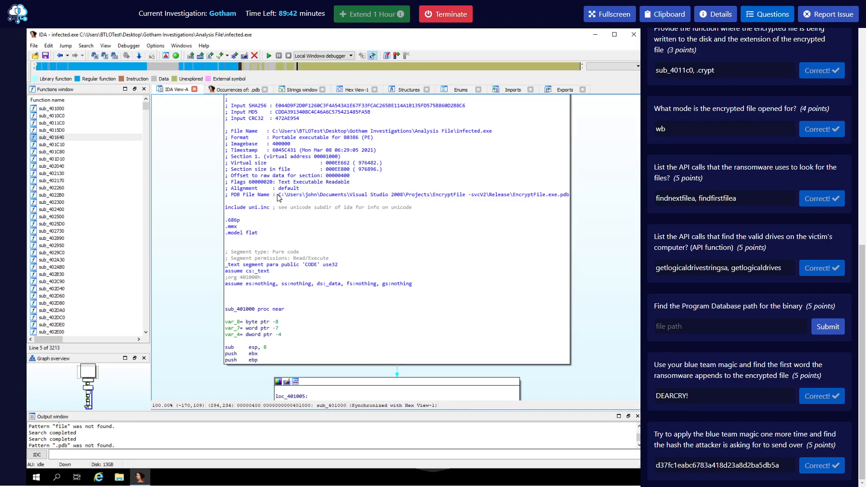
drag(279, 195, 567, 195)
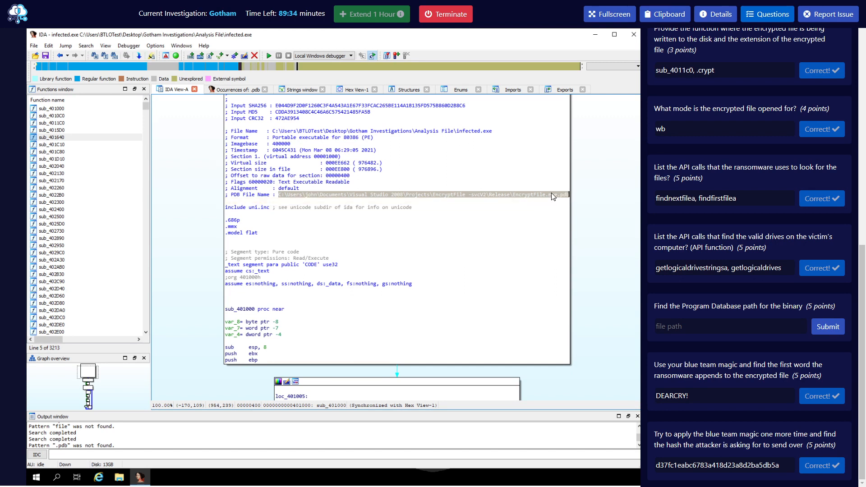
right_click(552, 193)
click(571, 212)
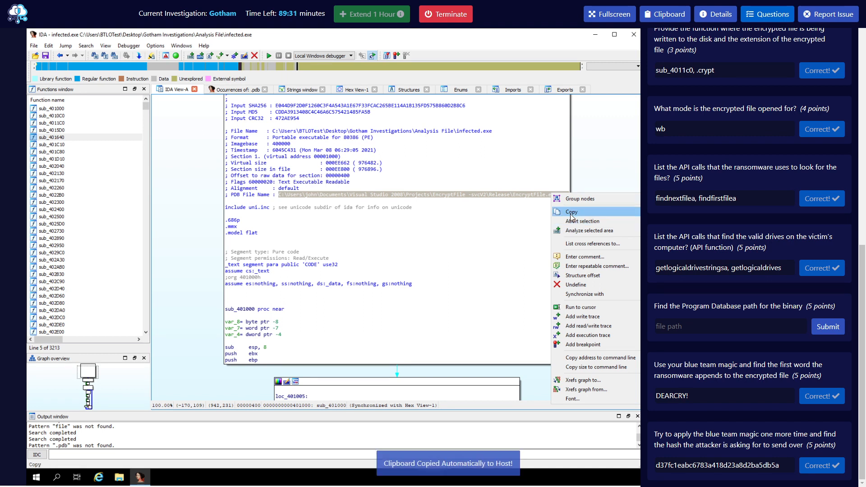
Paste the PDB path into the Program Database answer and submit it.
click(701, 324)
key(ctrl+v)
key(Return)
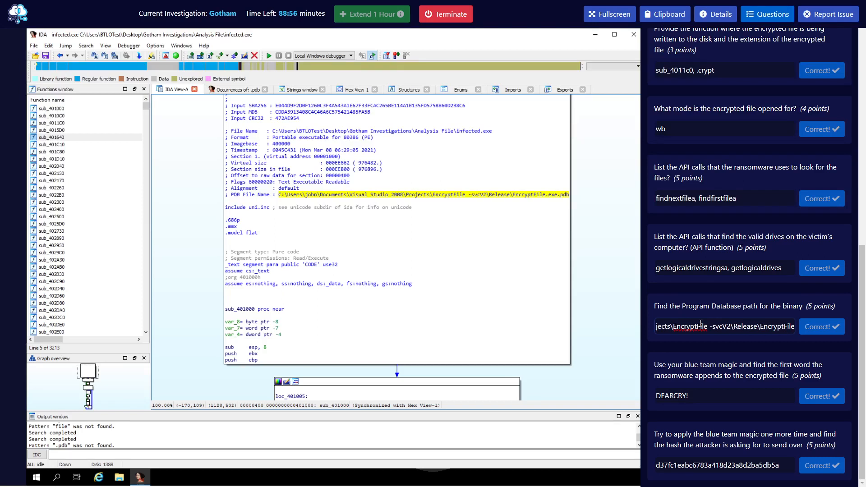
scroll(700, 323, up, 9)
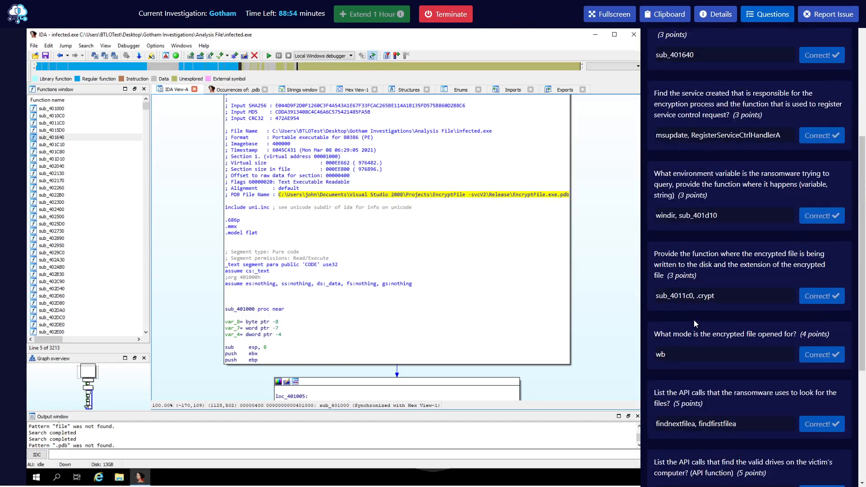
scroll(756, 292, up, 2)
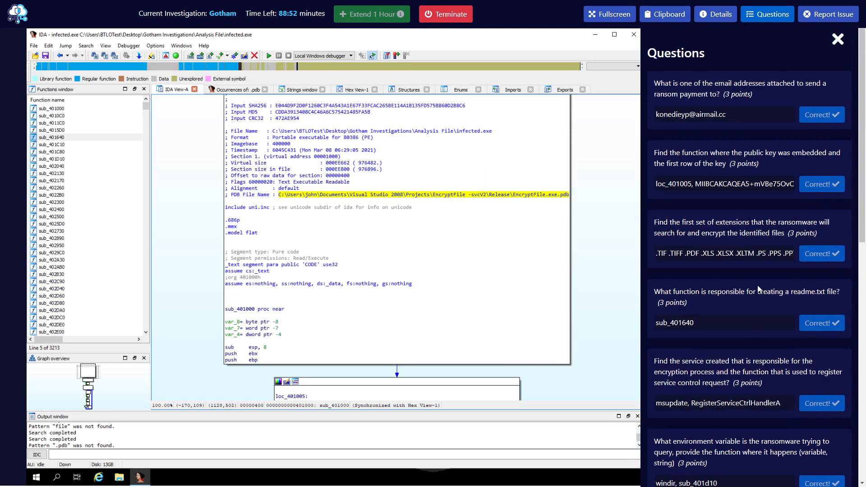
scroll(757, 293, down, 11)
scroll(739, 323, up, 11)
scroll(722, 280, down, 3)
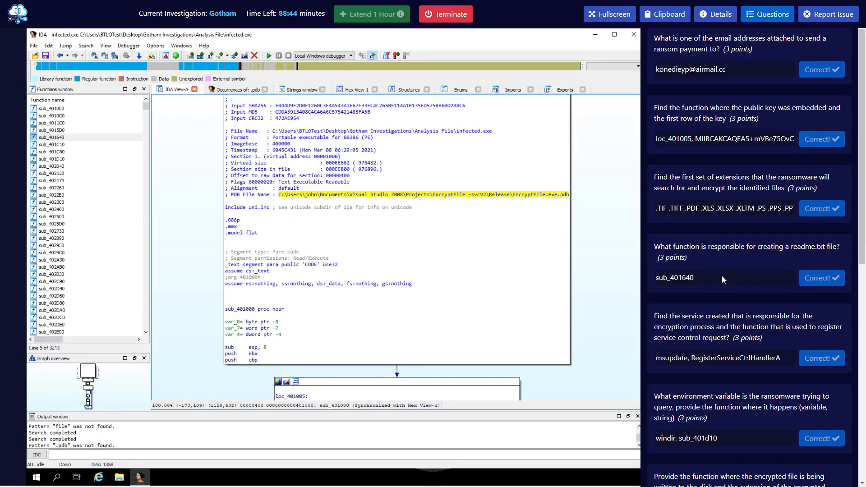
scroll(722, 277, down, 8)
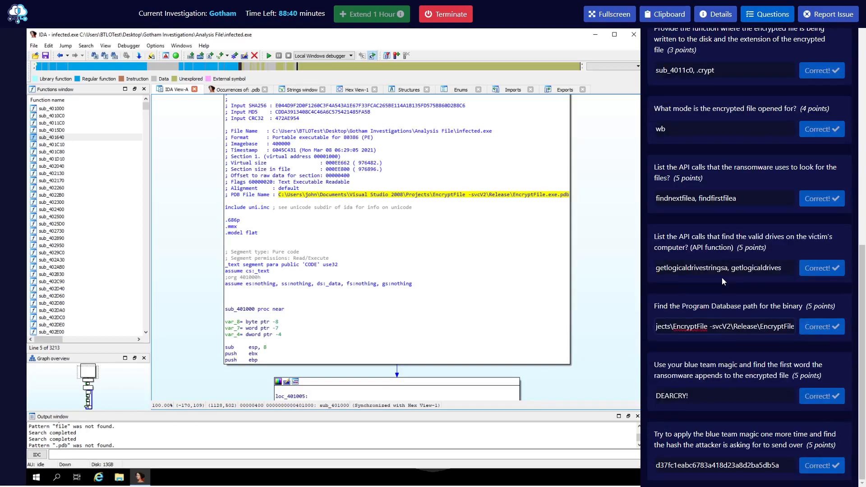
scroll(722, 277, up, 12)
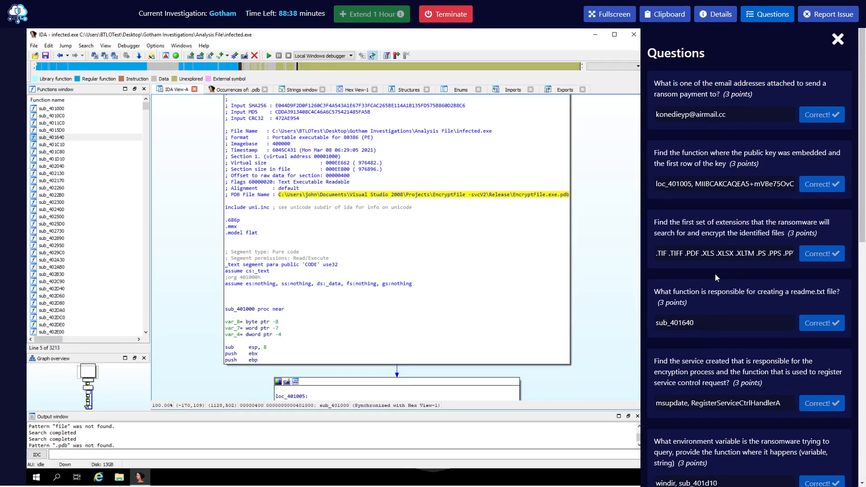
scroll(716, 275, down, 10)
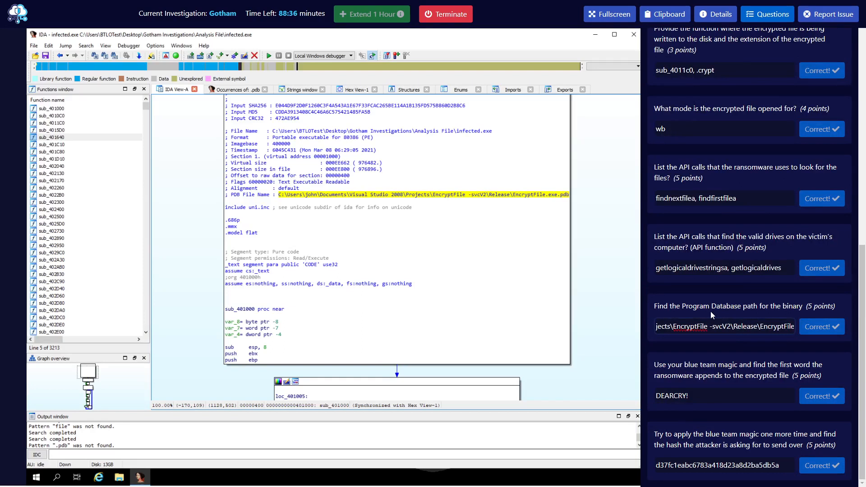